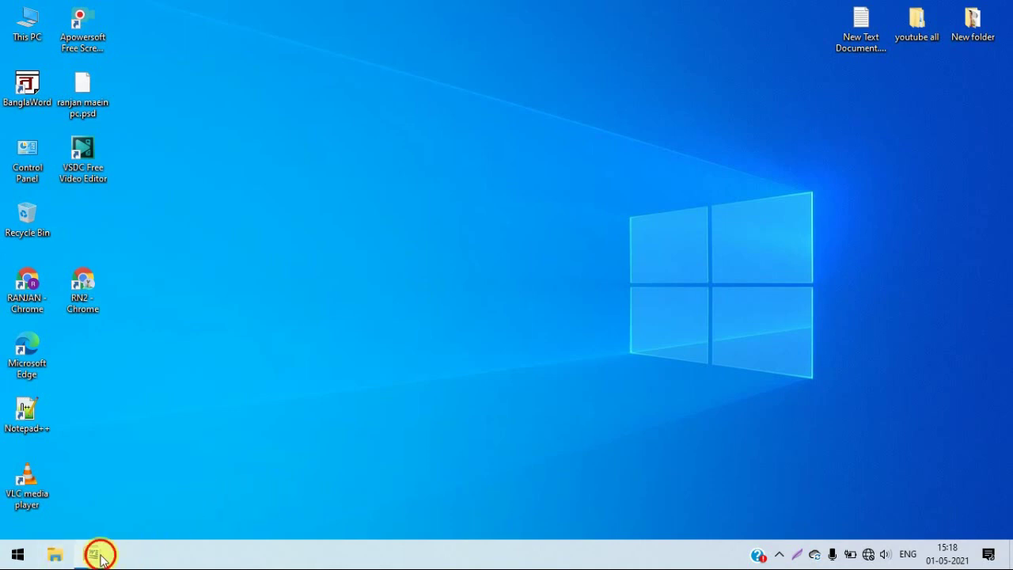
Step: Switch to the blank Word document and draw a donut shape about 11.35 cm across on the page
left_click(95, 556)
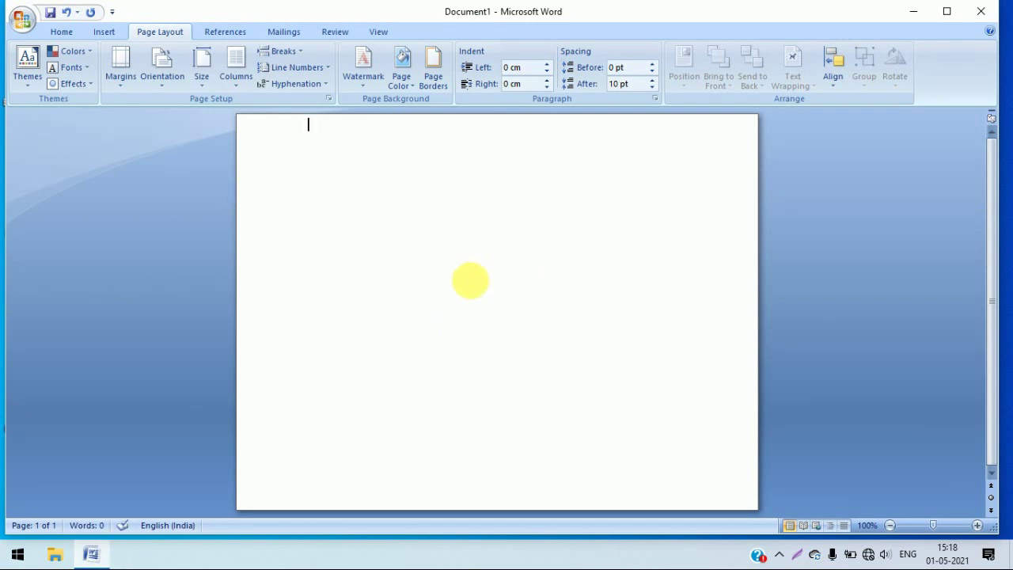
key("ctrl+v")
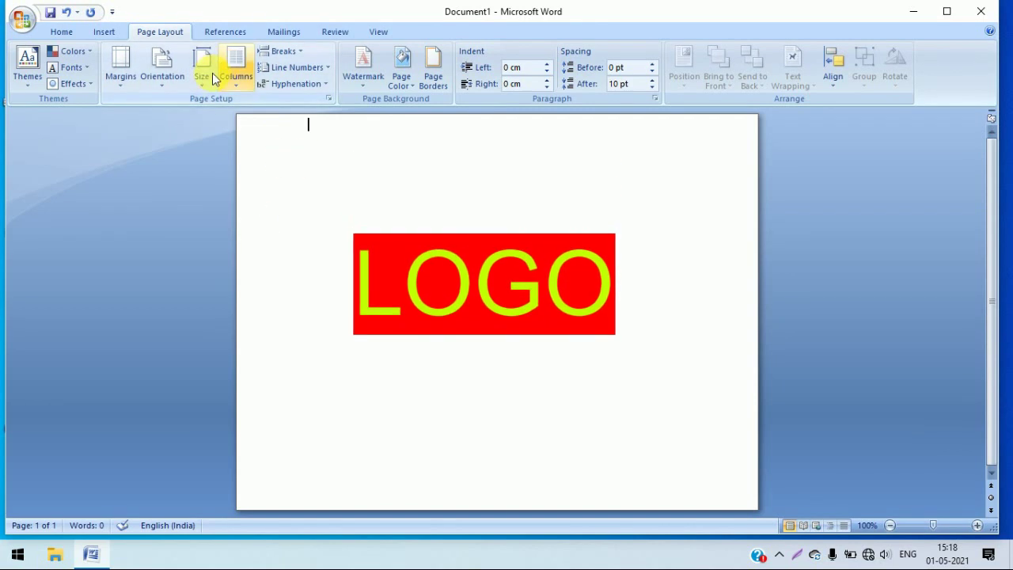
left_click(104, 31)
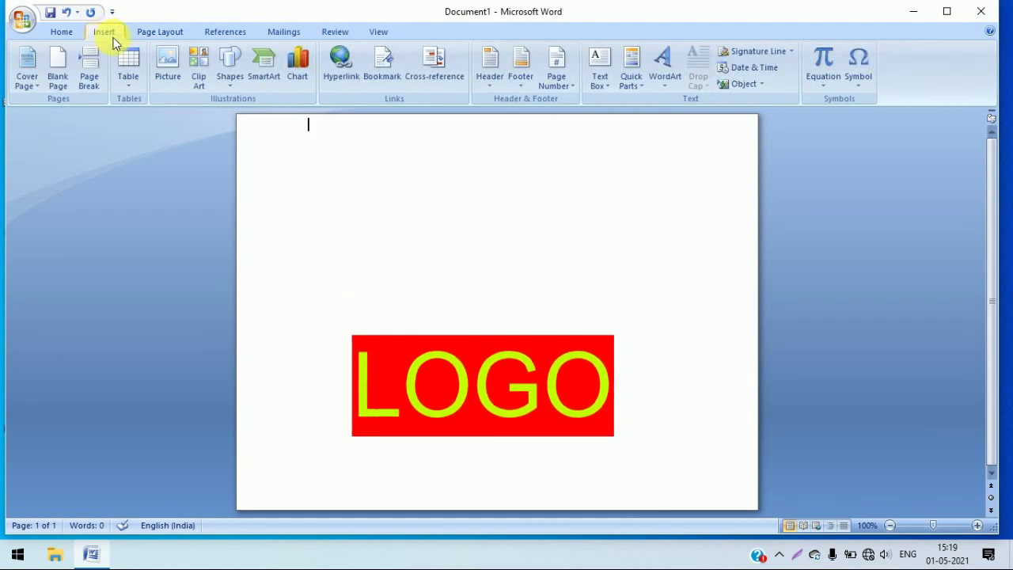
left_click(227, 87)
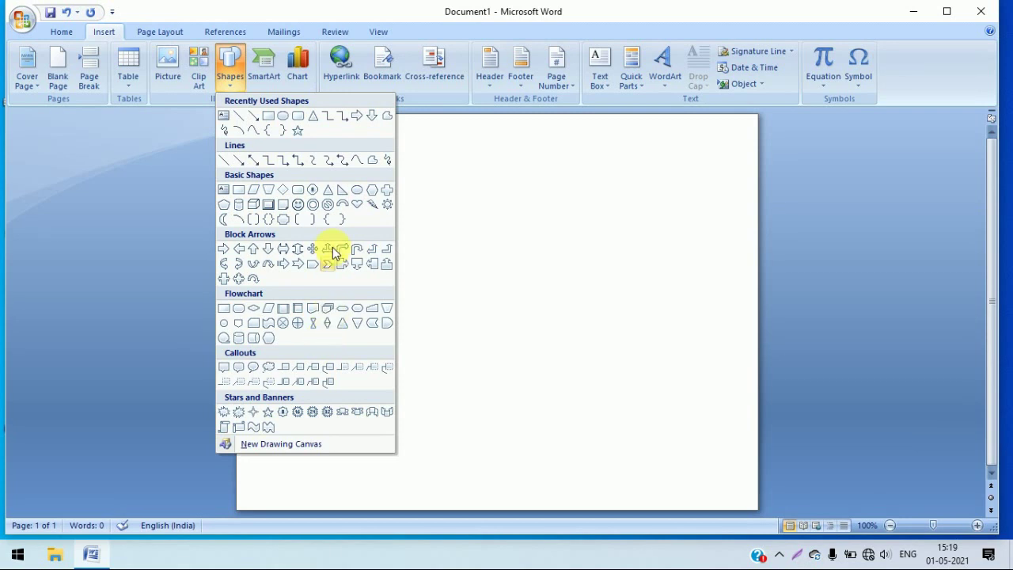
left_click(315, 204)
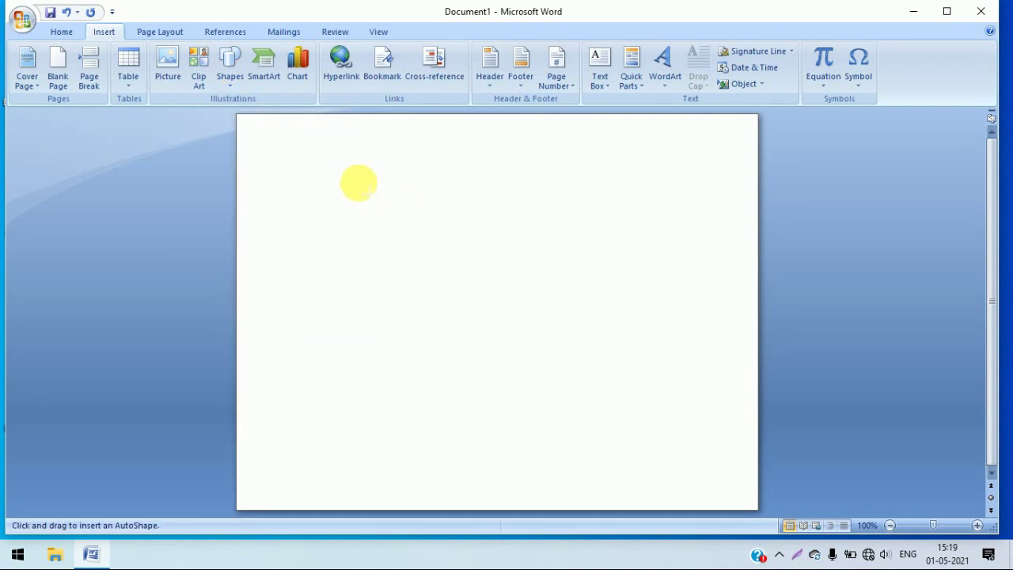
mouse_move(329, 174)
left_mouse_down()
mouse_move(498, 399)
mouse_move(593, 430)
mouse_move(648, 423)
left_mouse_up()
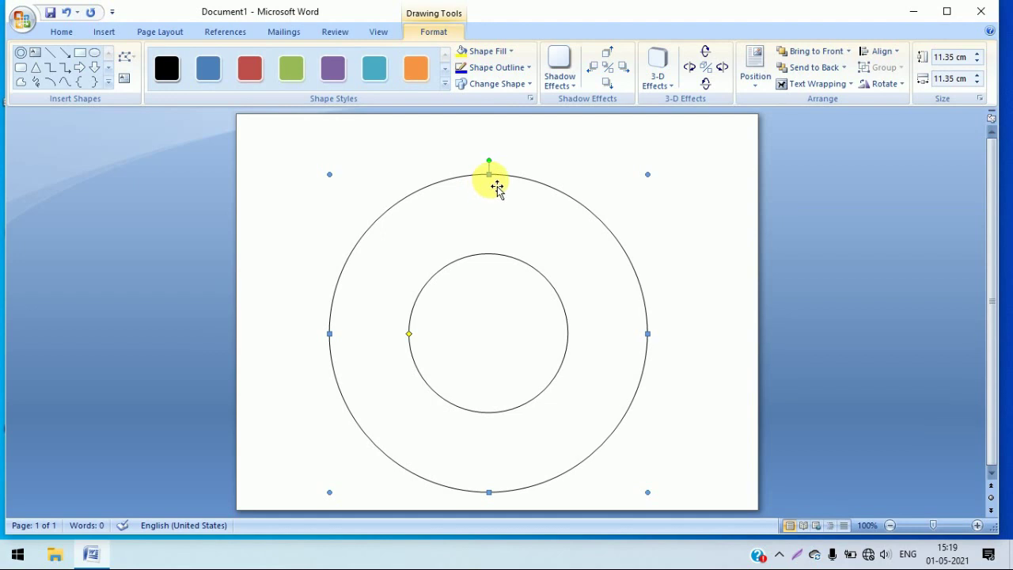
Step: Shrink the donut to about 10.45 cm and enlarge its inner hole to make the ring thinner
left_click_drag(498, 189, 523, 158)
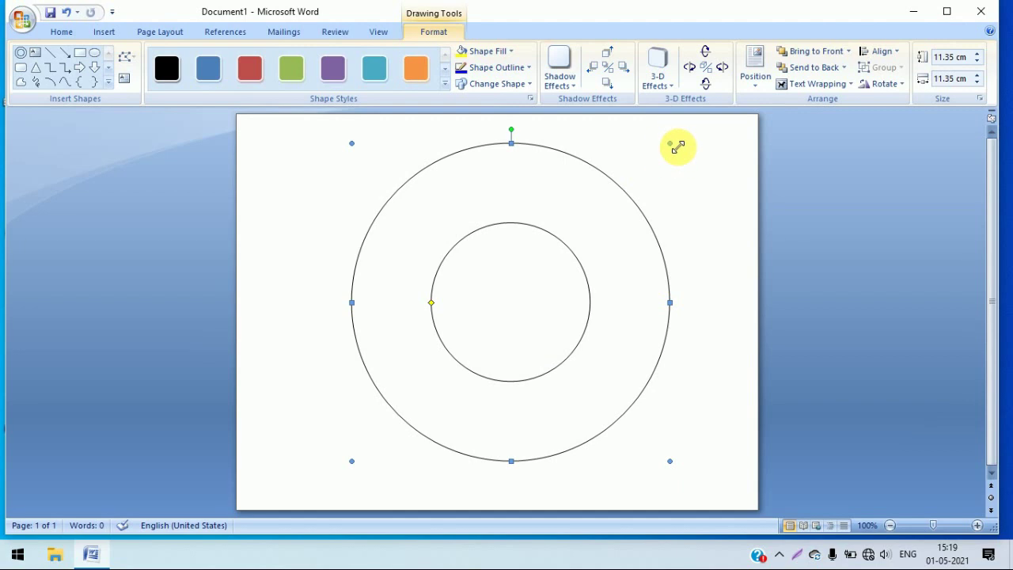
left_click_drag(654, 172, 645, 216)
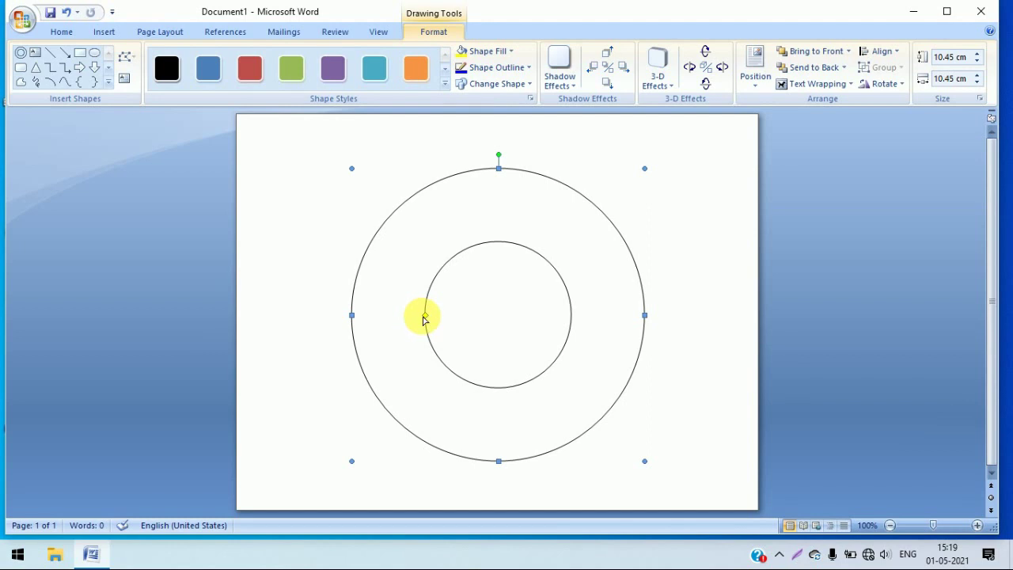
left_click_drag(425, 317, 388, 243)
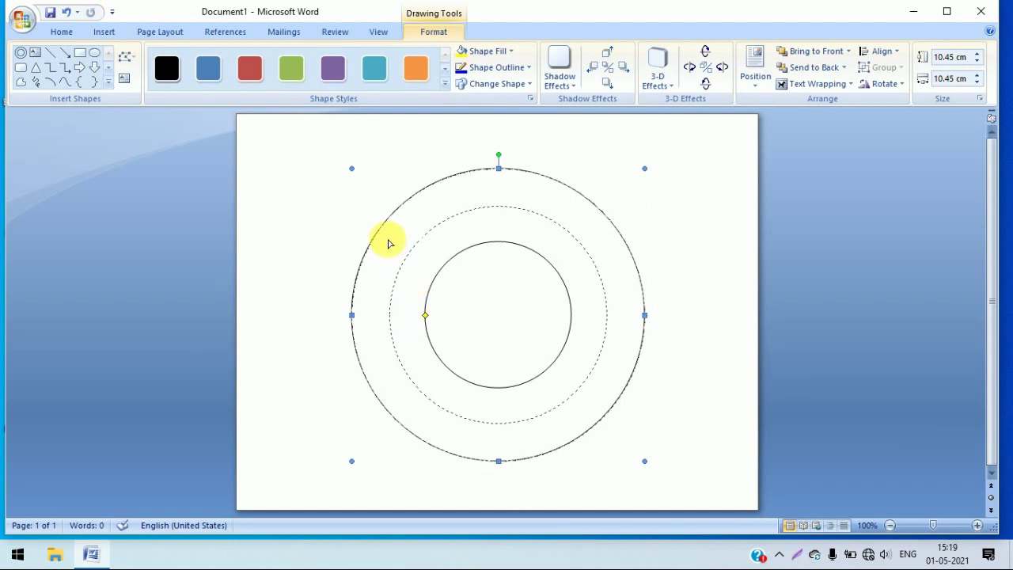
left_click_drag(389, 228, 391, 208)
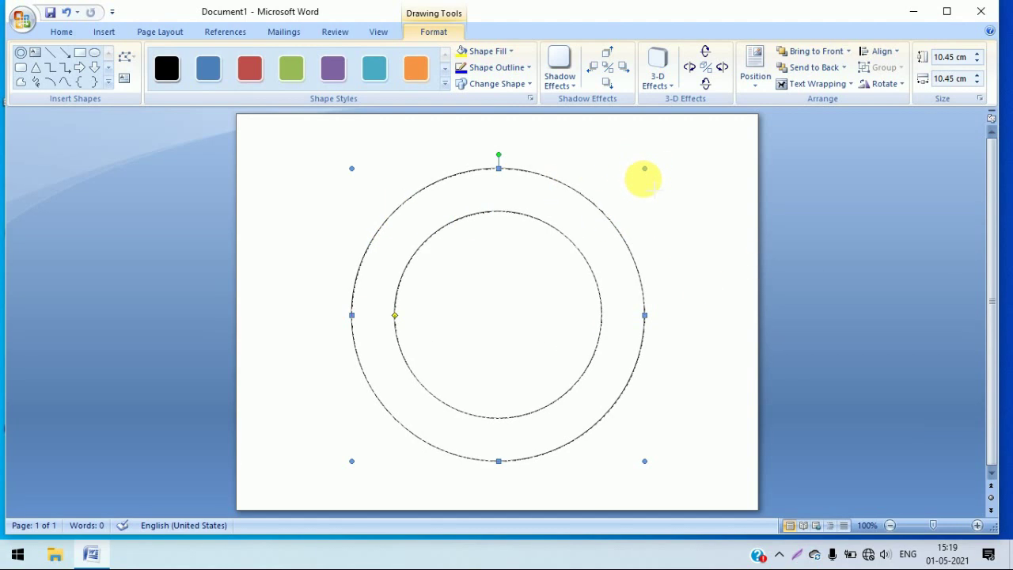
Step: Shrink the donut to about 9.9 cm and move it toward the page's upper right
left_click_drag(636, 199, 627, 215)
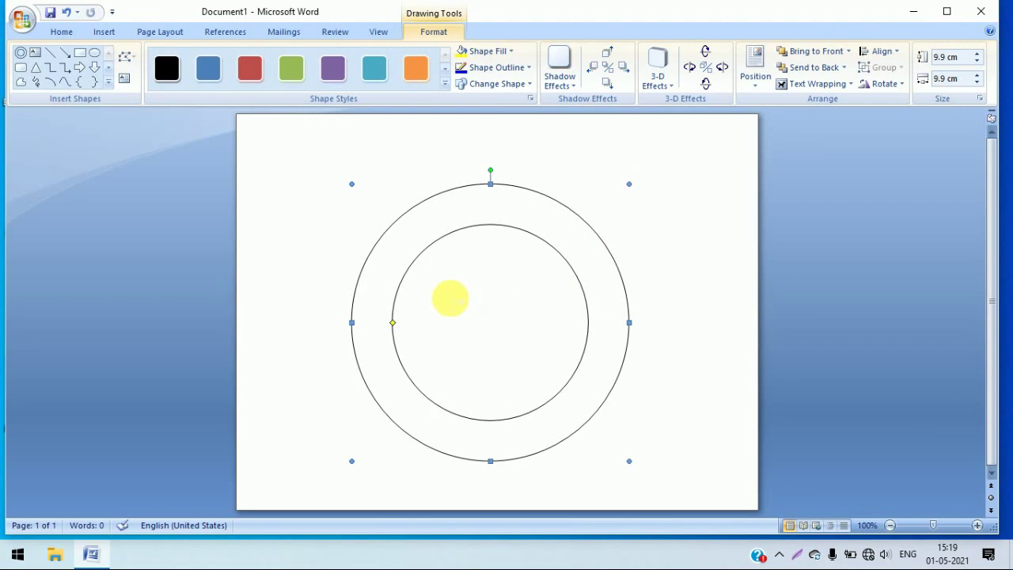
left_click_drag(495, 197, 587, 154)
left_click(303, 196)
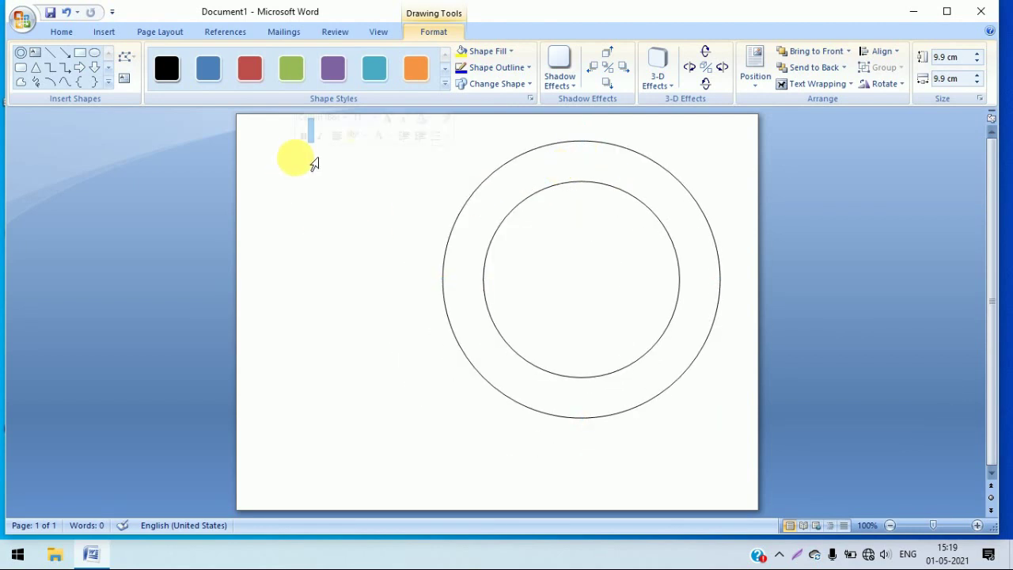
Step: Apply the shape style with a thick teal outline and white fill to the donut
left_click(588, 208)
left_click(647, 183)
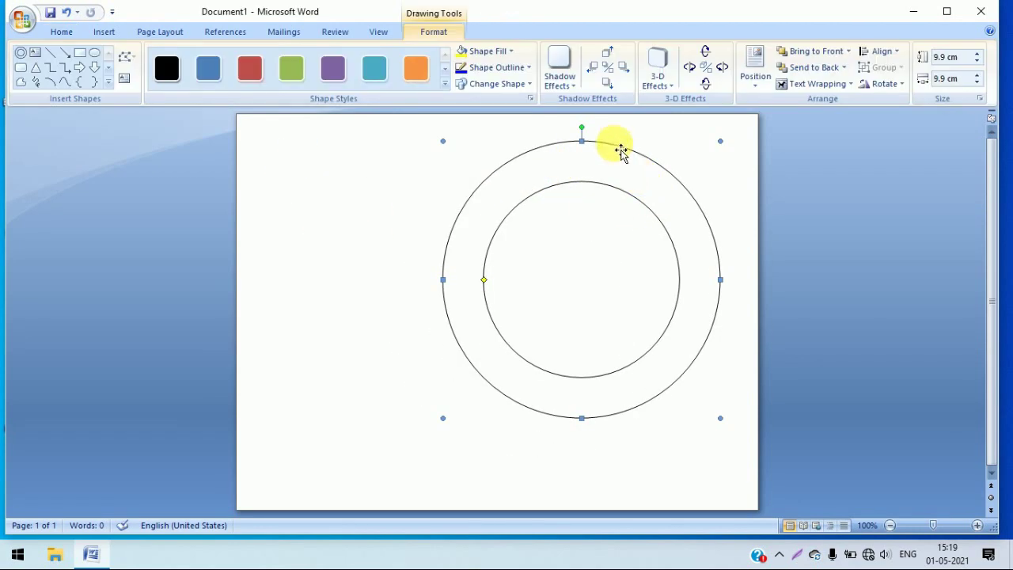
left_click(444, 84)
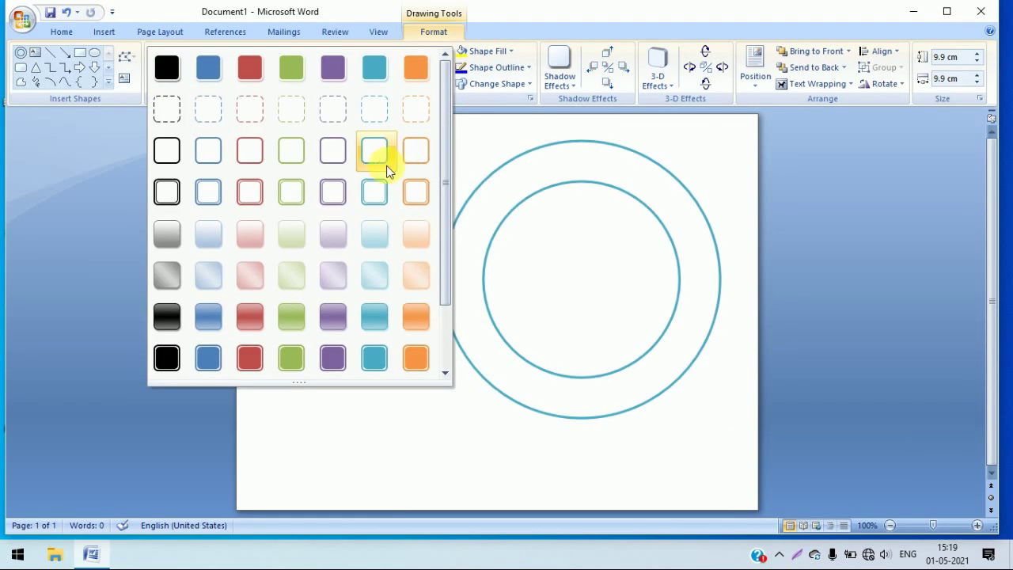
left_click(388, 194)
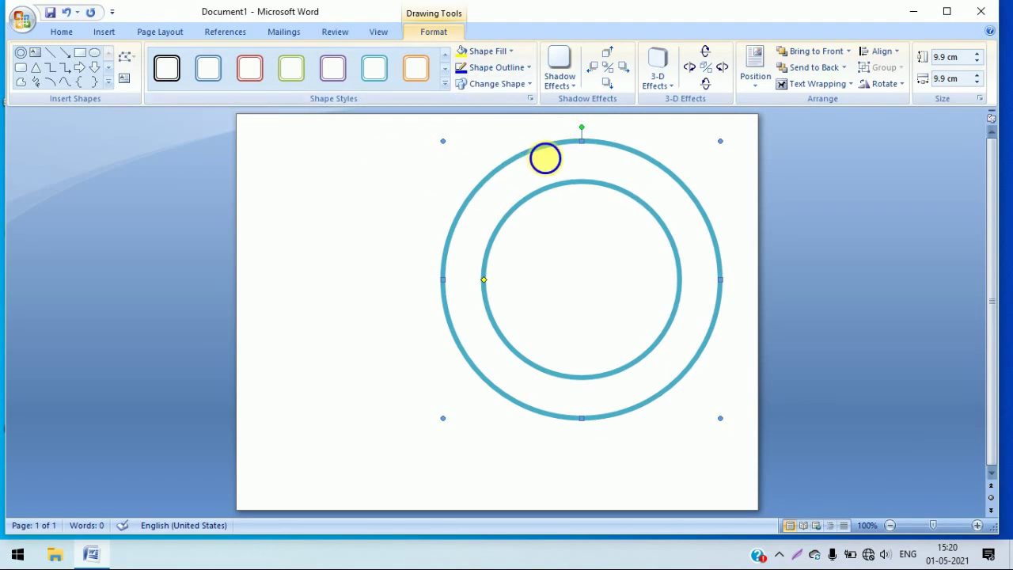
Step: Enable text in the donut and begin a black arched WordArt inside it with the text "RN COMPUTER"
right_click(546, 157)
left_click(573, 218)
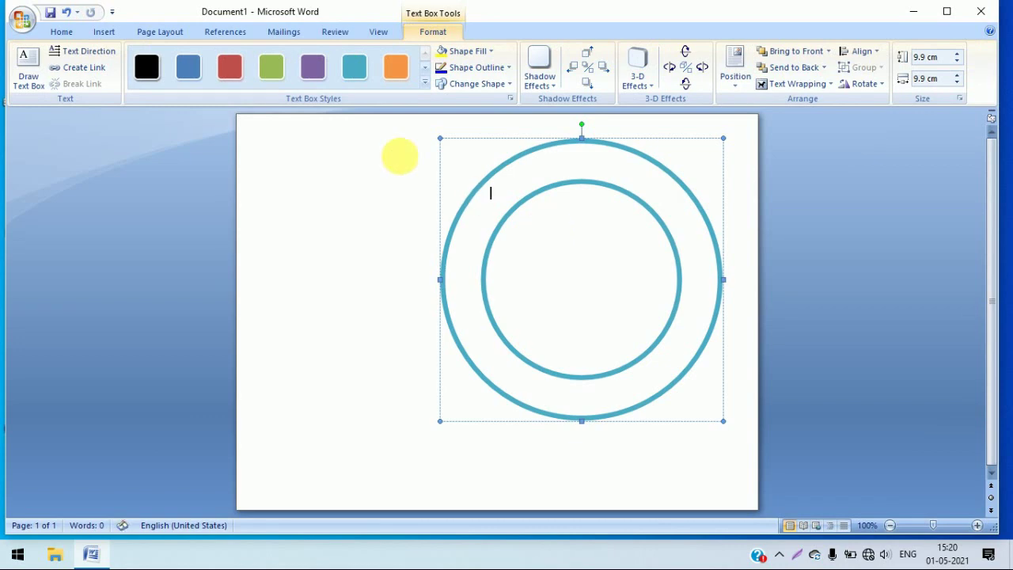
left_click(99, 36)
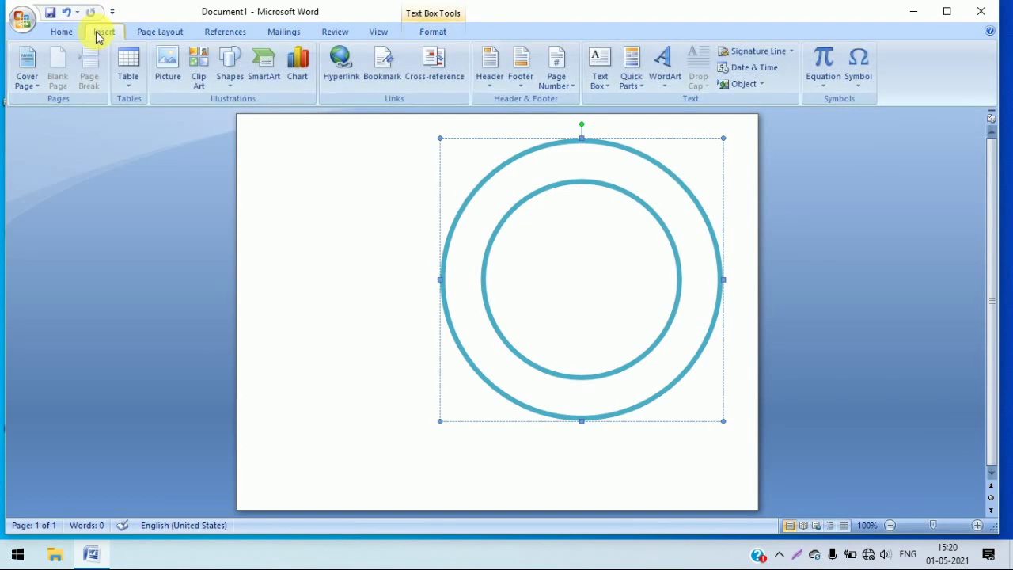
left_click(664, 68)
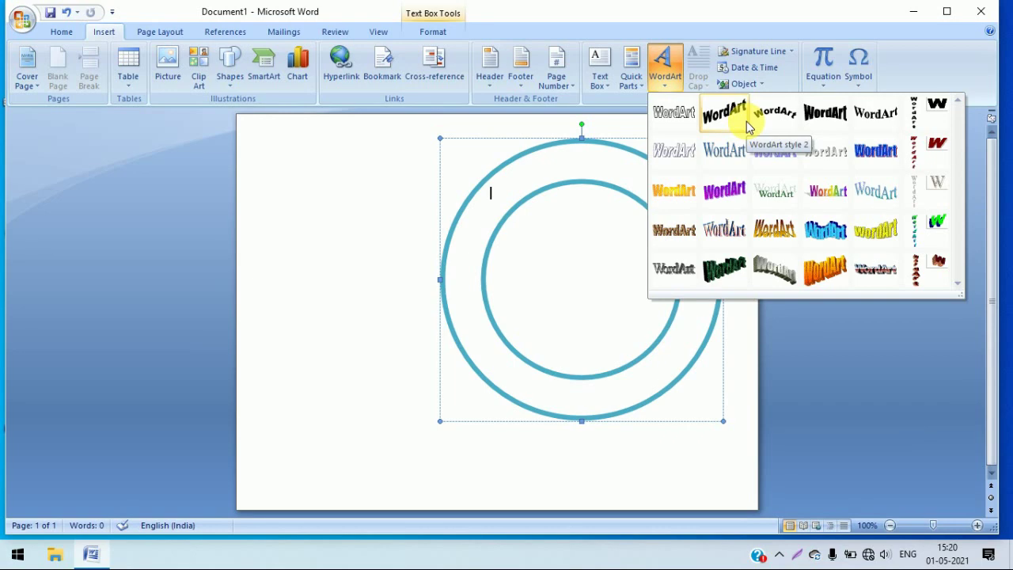
left_click(791, 123)
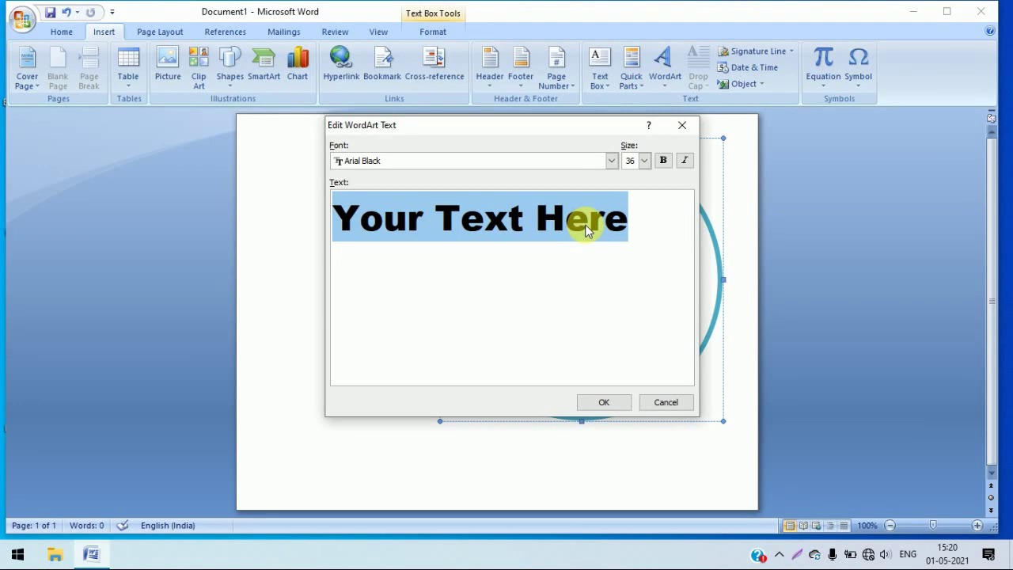
type("R")
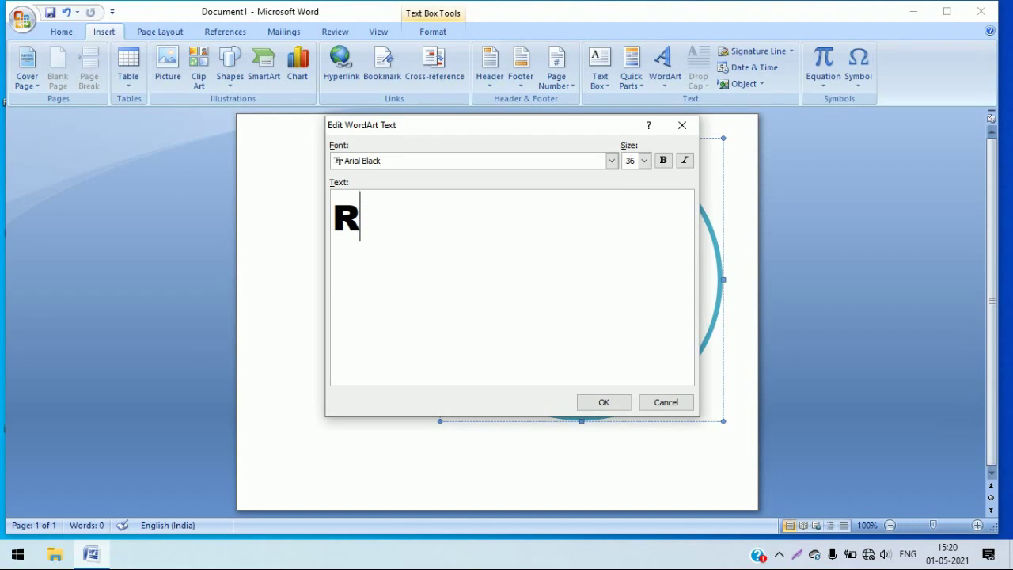
type("N")
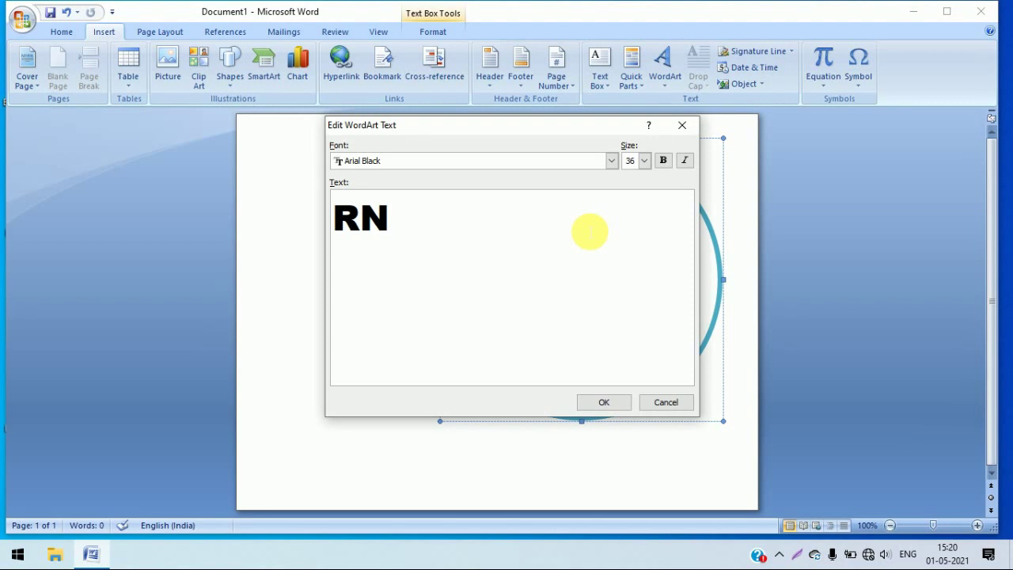
type(" COM")
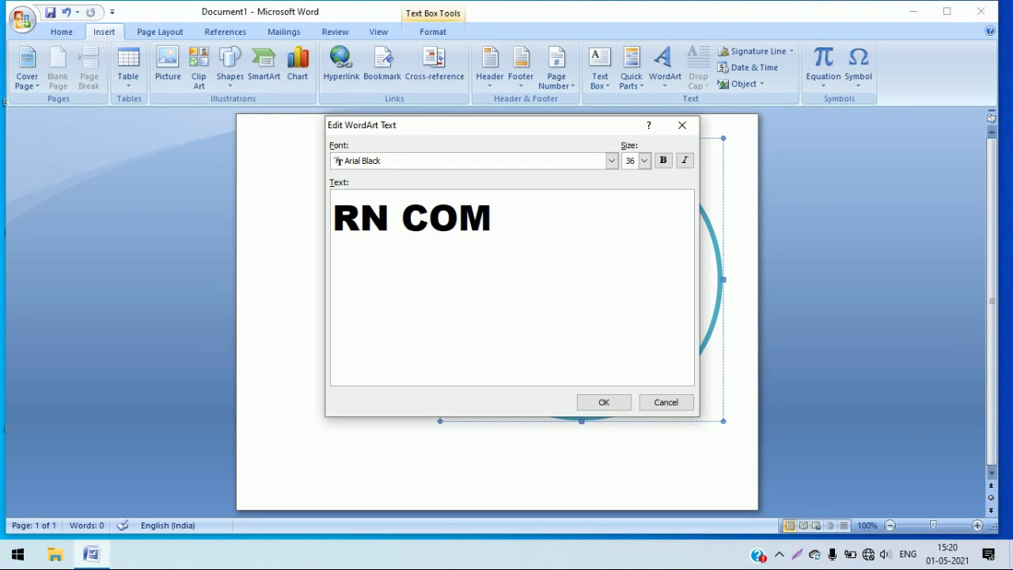
type("PUTER")
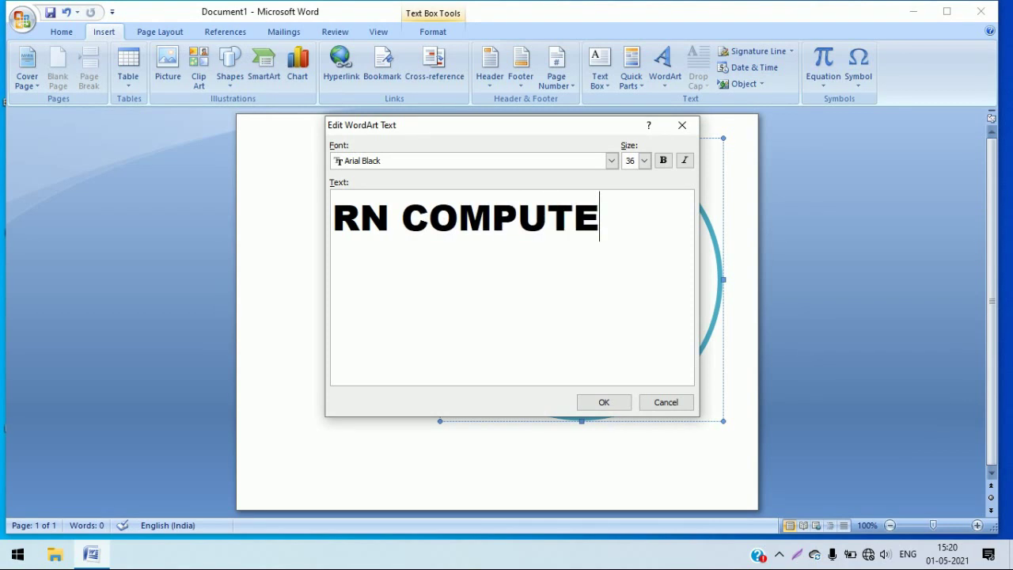
Step: Try inserting the "RN COMPUTER" WordArt at size 12 inside the donut, then undo the insertion
left_click(646, 161)
left_click(633, 163)
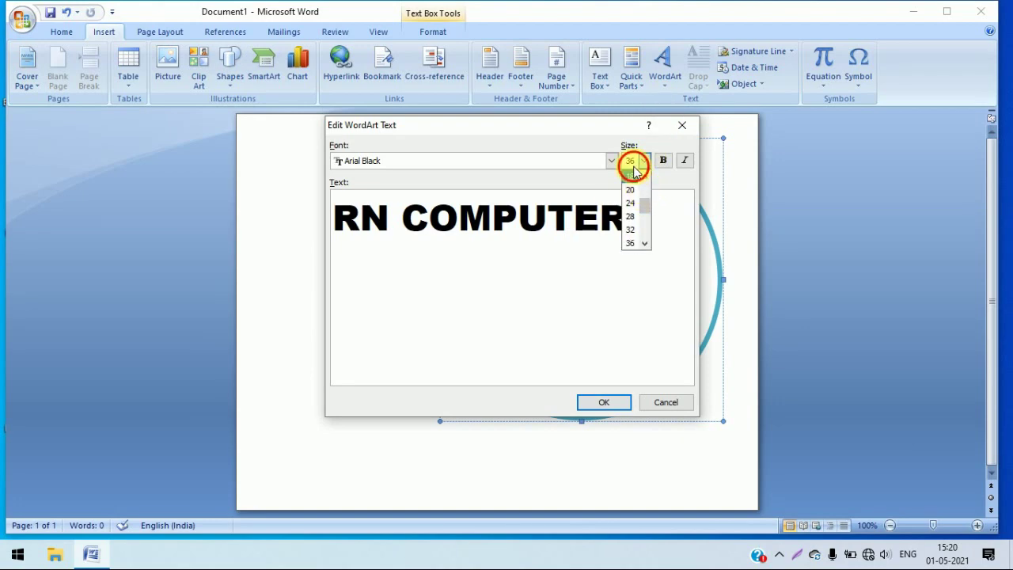
left_click(645, 161)
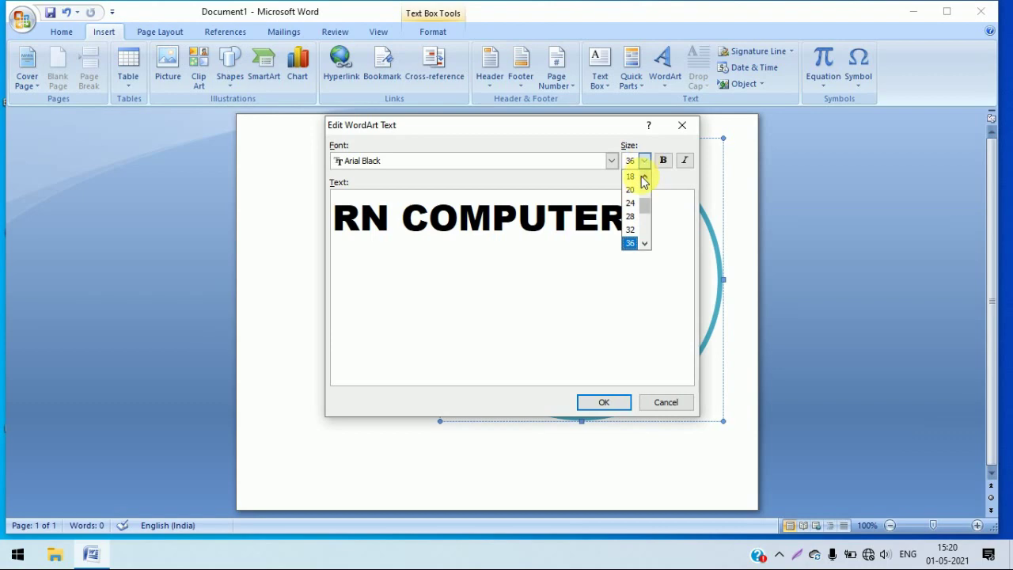
scroll(647, 198, "up", 1)
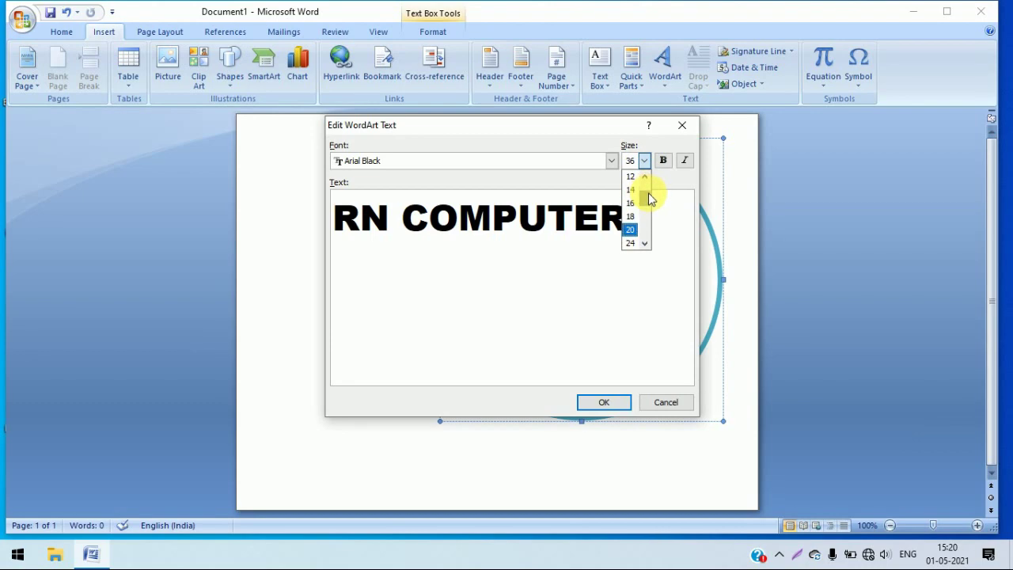
left_click(631, 180)
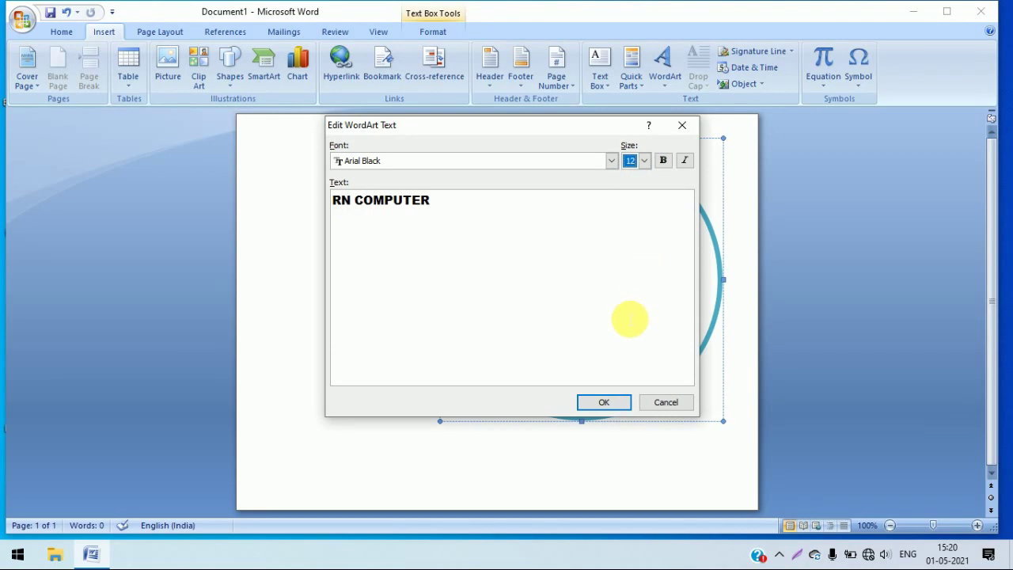
left_click(620, 405)
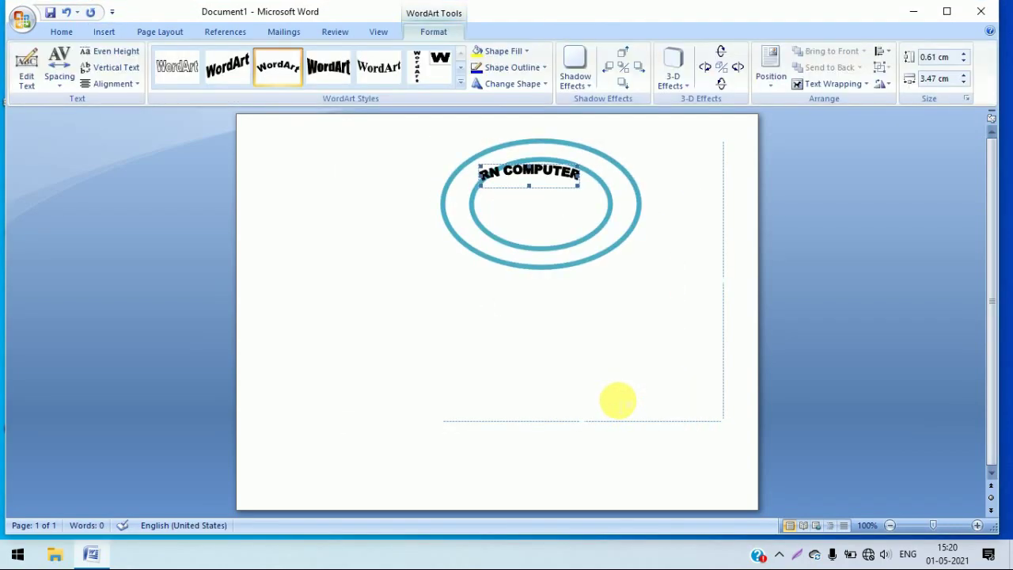
key("ctrl+z")
Step: Begin a black arched WordArt on the empty page area outside the donut with the text "RN COMPUTER TECHNOLOGY"
left_click(298, 166)
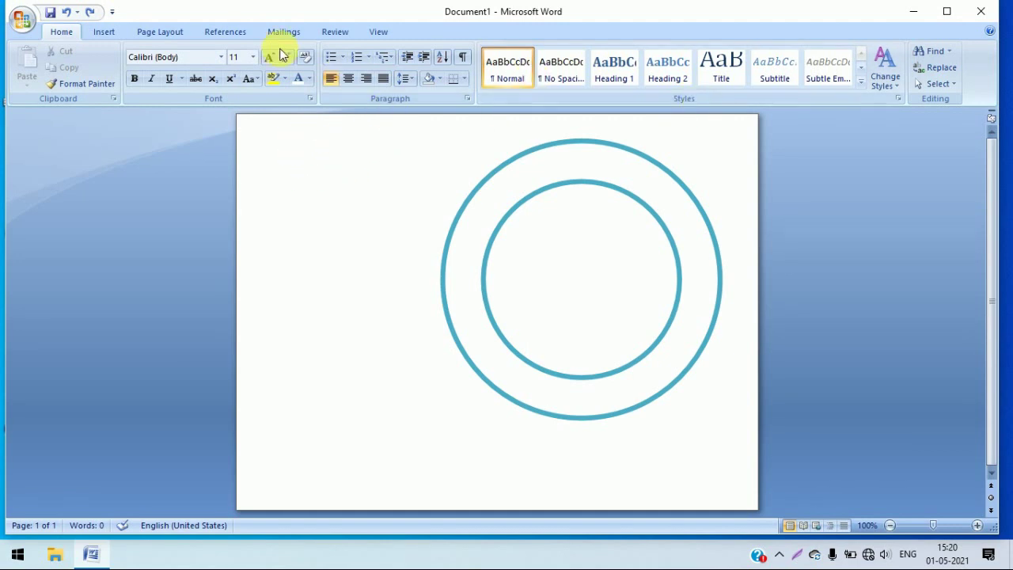
left_click(103, 32)
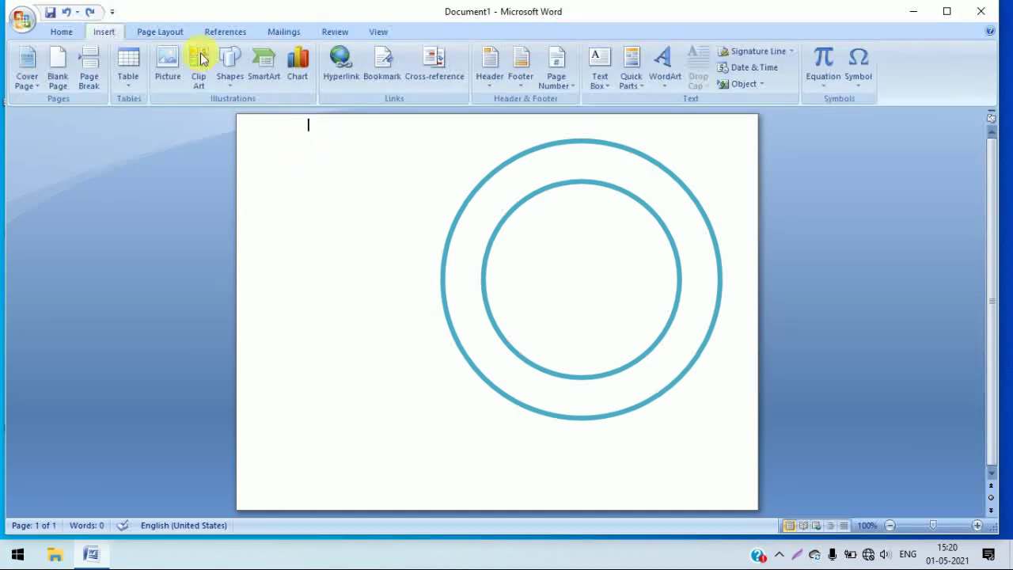
left_click(660, 77)
left_click(771, 117)
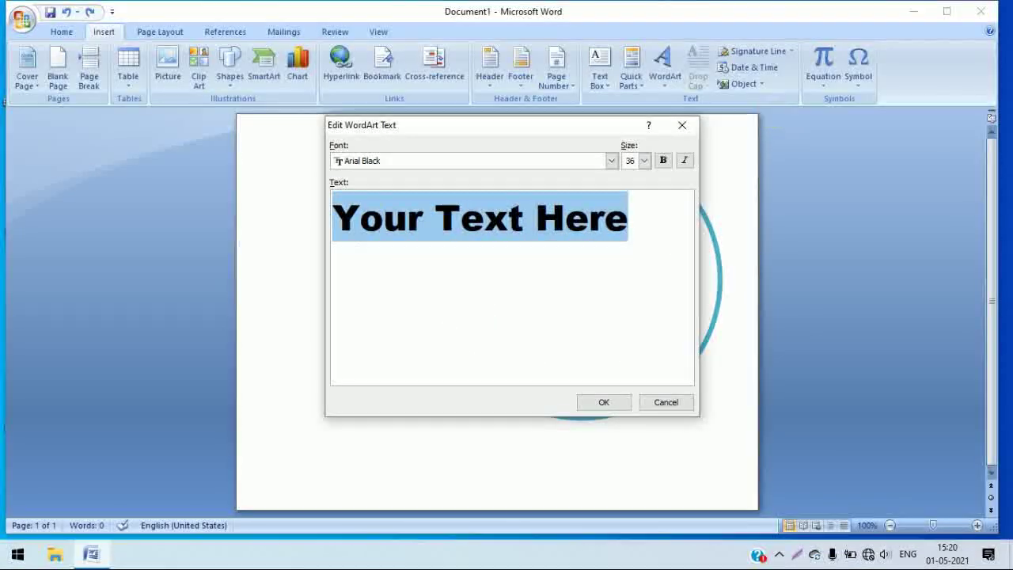
type("RN ")
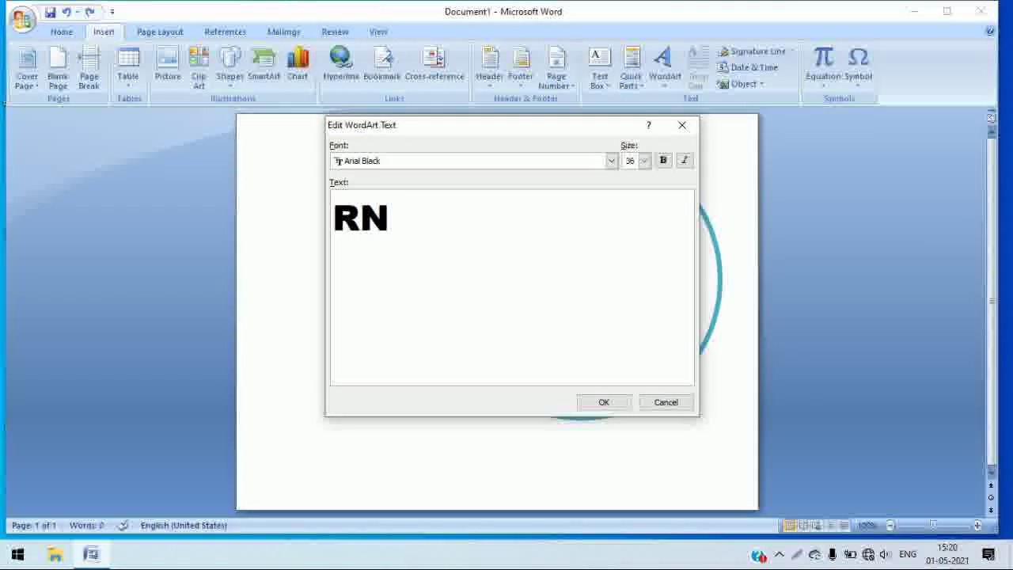
type("COM")
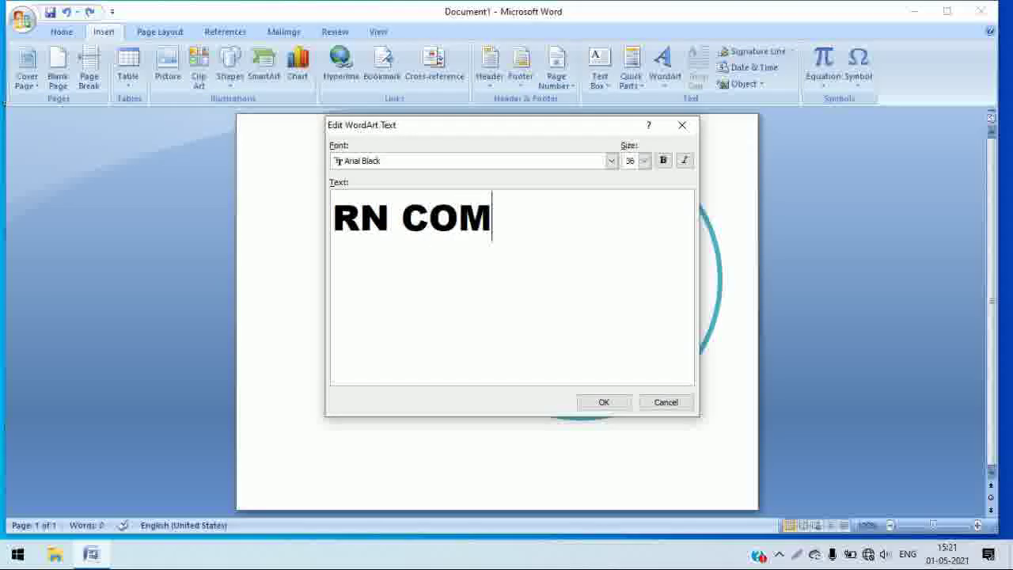
type("PUTER")
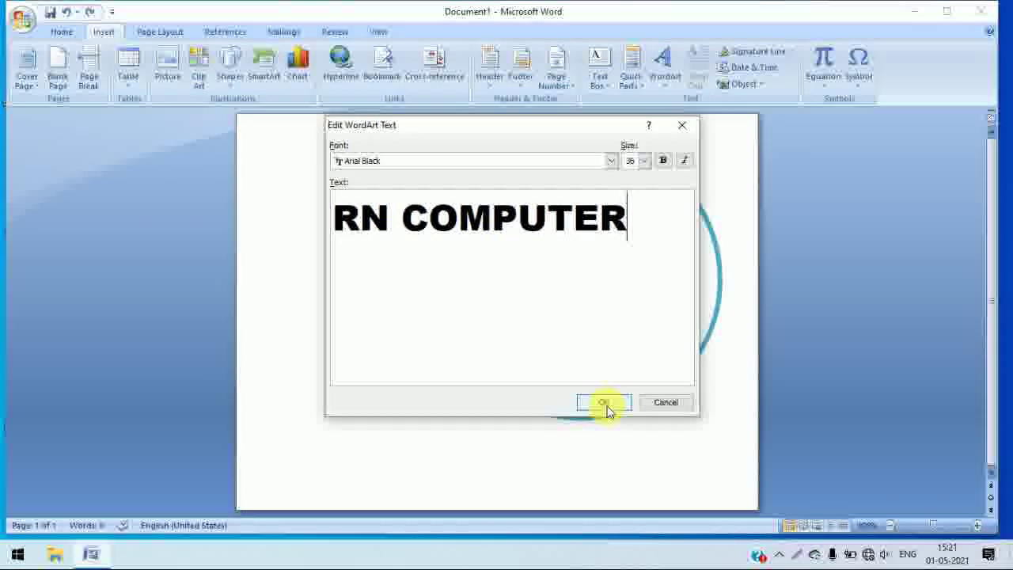
type("TE")
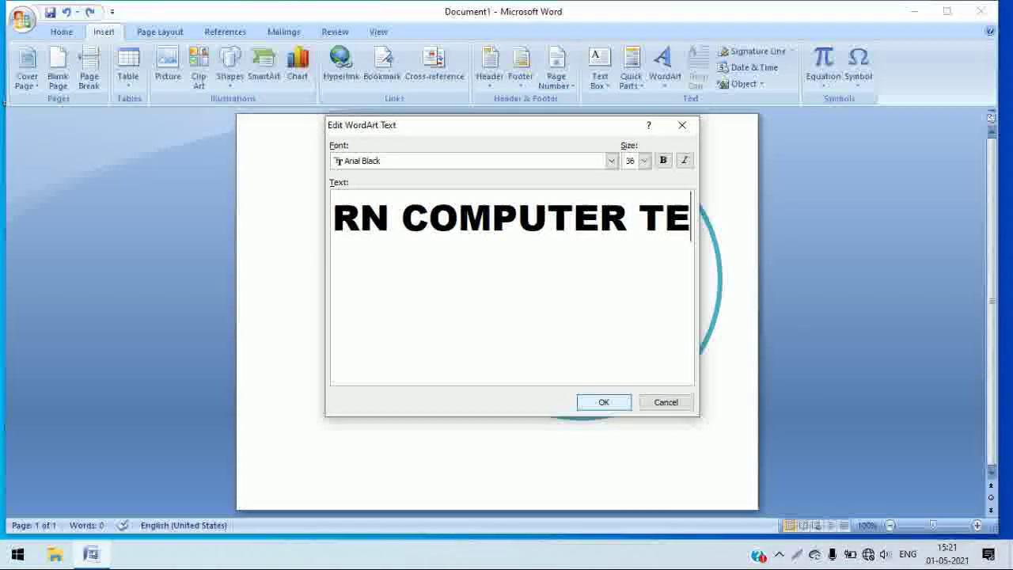
type("CHNO")
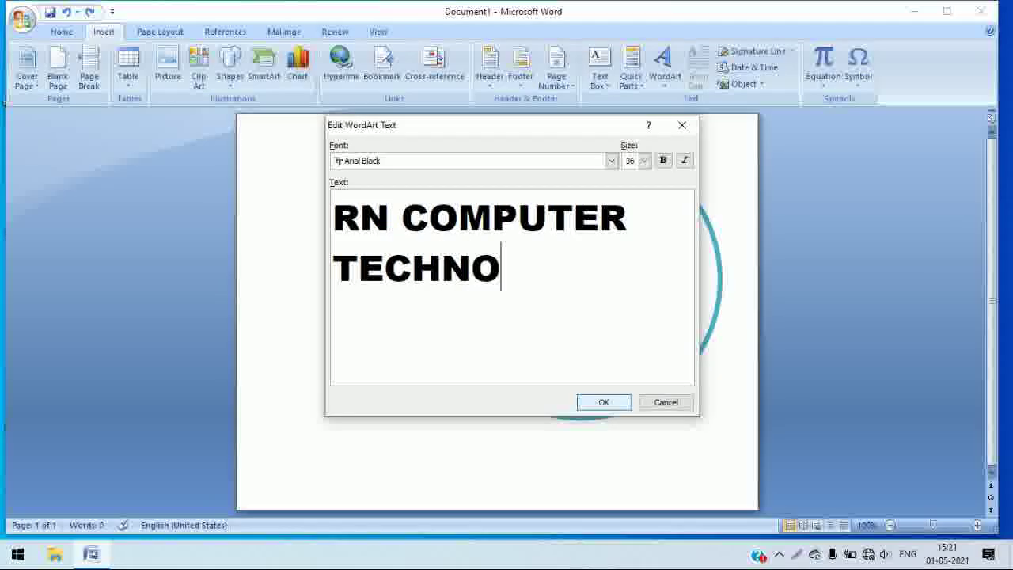
type("LOGY")
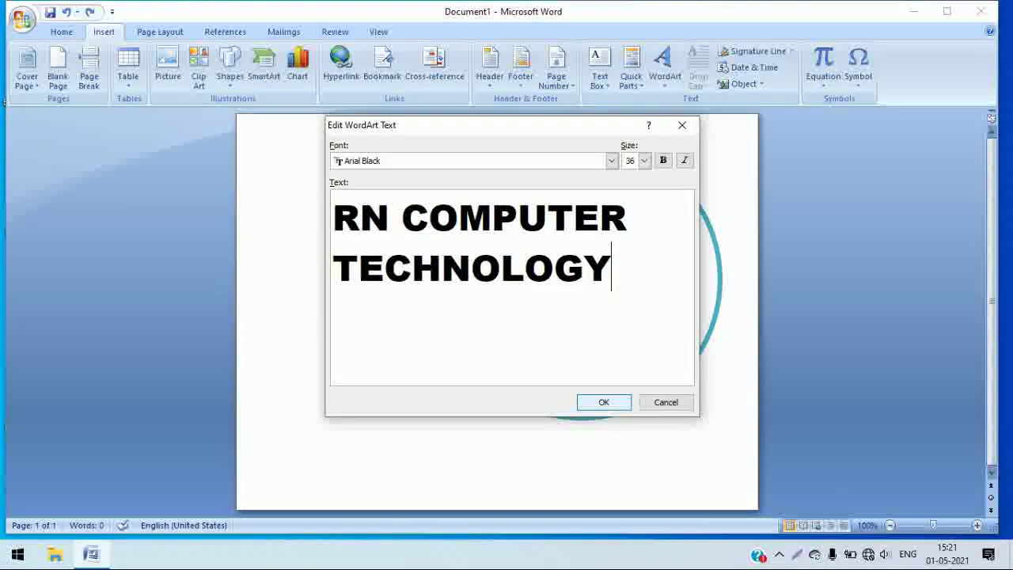
Step: Set the "RN COMPUTER TECHNOLOGY" WordArt's font size to 12 and insert it
left_click(645, 160)
scroll(646, 207, "up", 3)
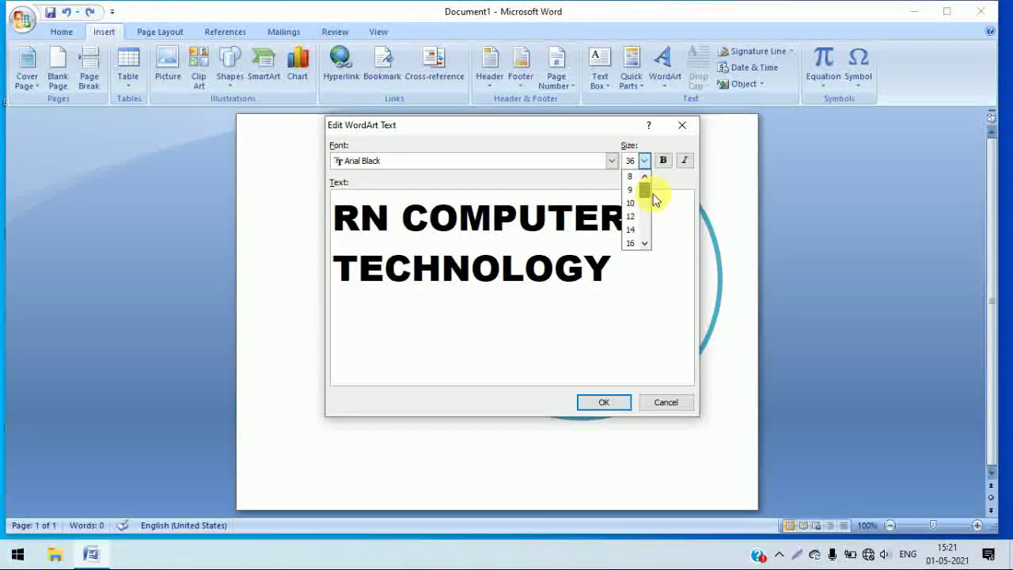
left_click(636, 214)
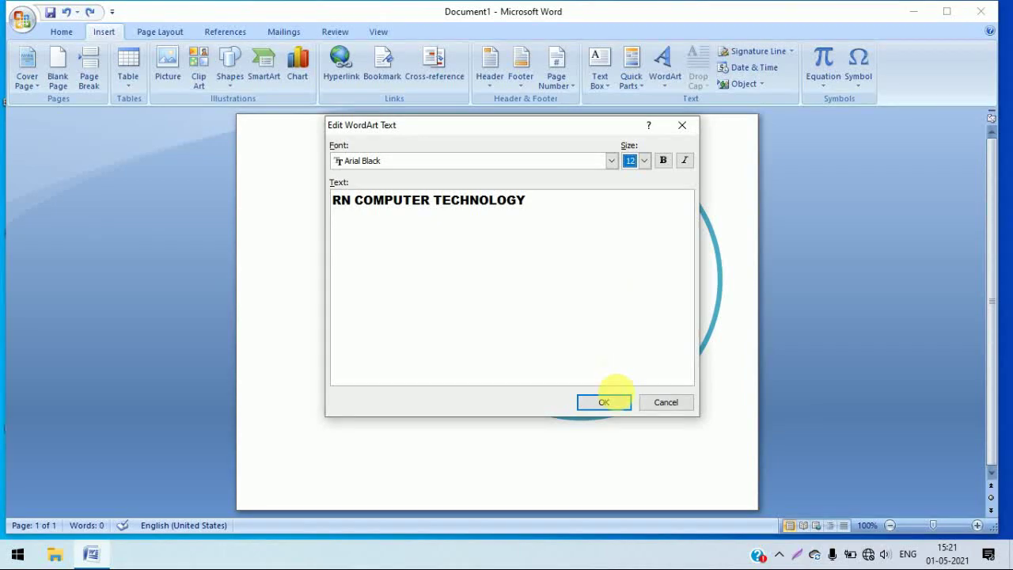
left_click(617, 405)
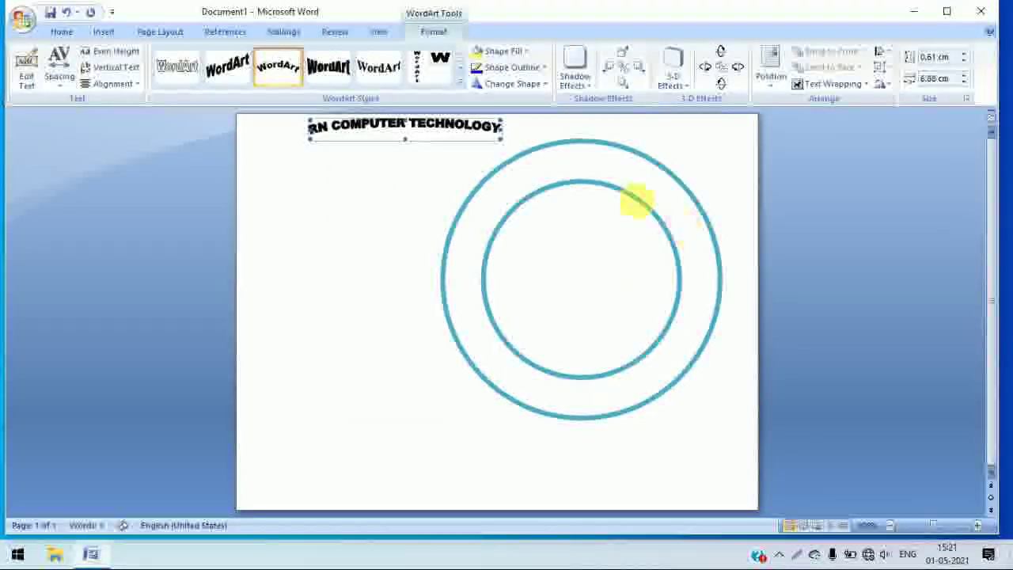
Step: Set the "RN COMPUTER TECHNOLOGY" WordArt's wrapping to In Front of Text and move it onto the upper part of the donut ring
left_click(823, 81)
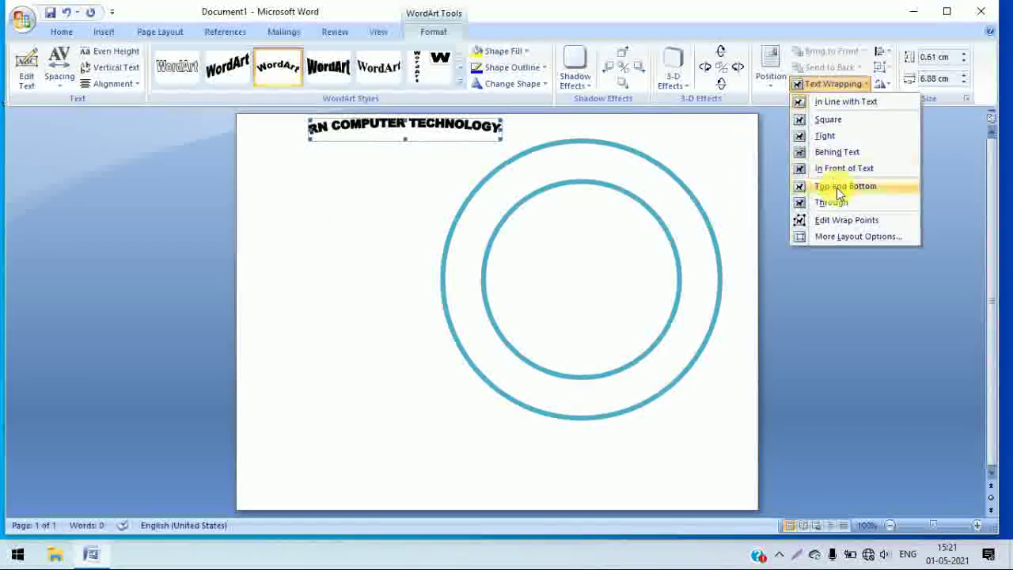
left_click(839, 173)
left_click(427, 128)
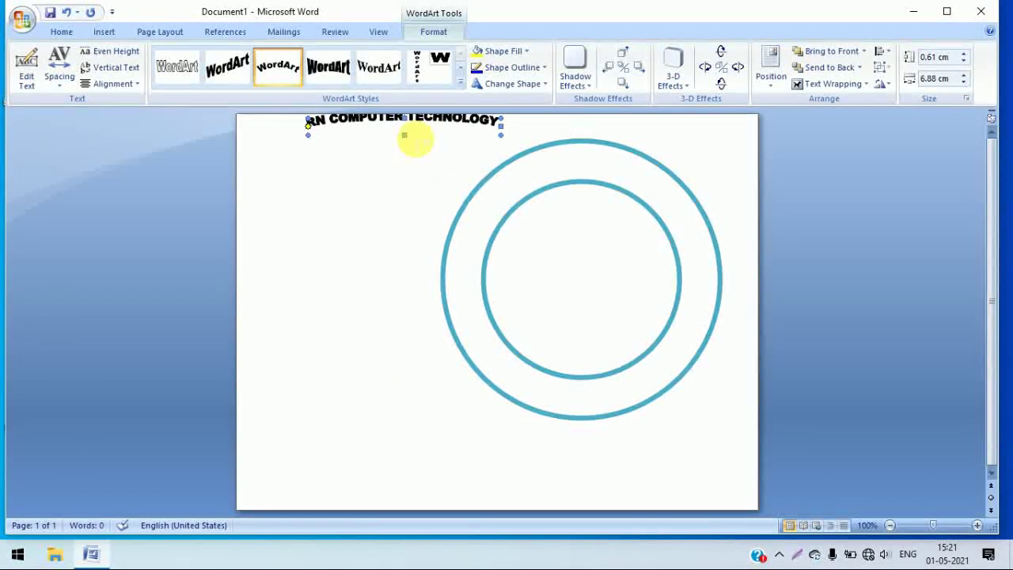
left_click_drag(406, 124, 595, 170)
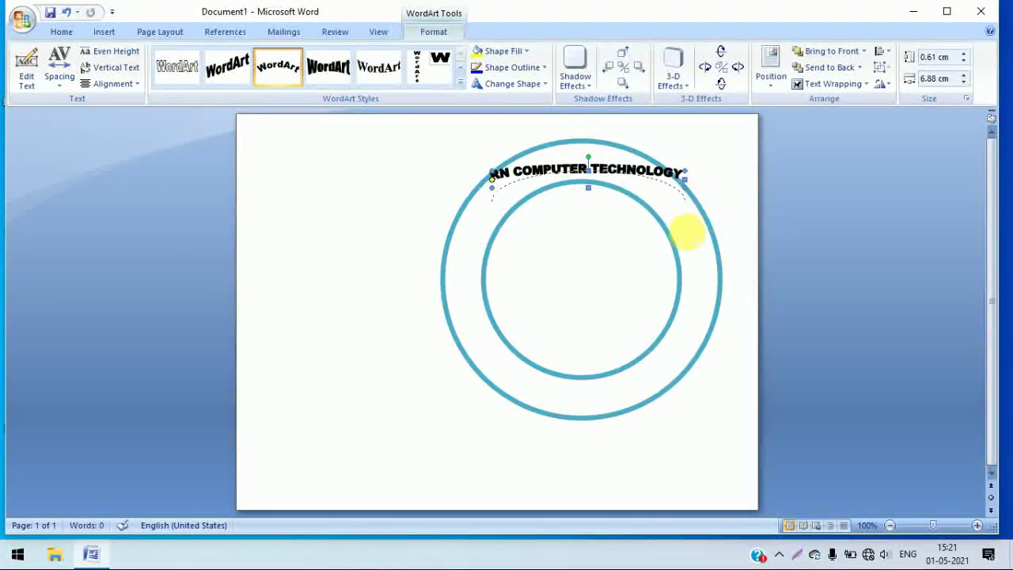
Step: Stretch the "RN COMPUTER TECHNOLOGY" WordArt into a deep arch about 8.92 cm high and 8.1 cm wide that follows the donut ring
left_click_drag(686, 252, 680, 270)
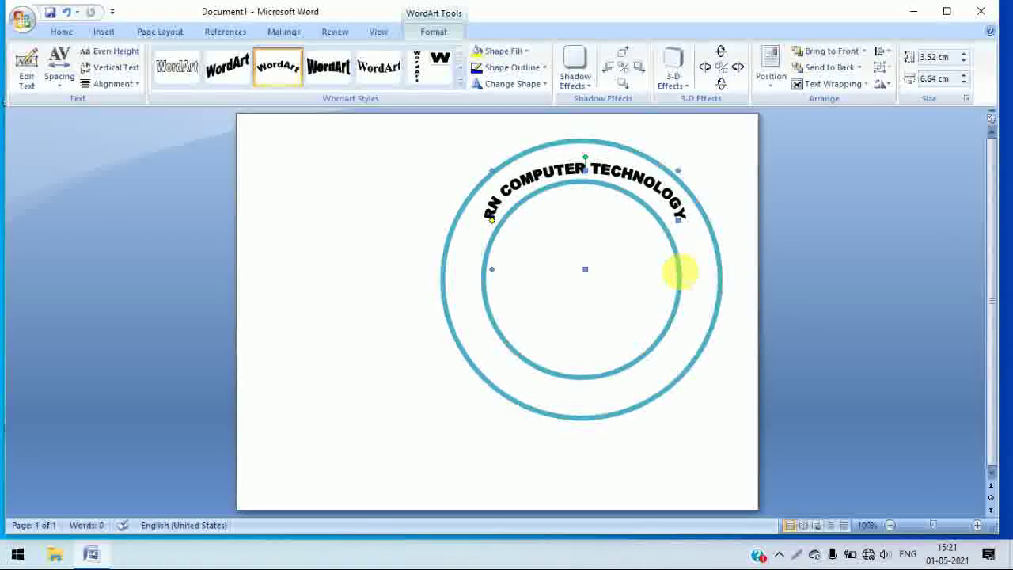
left_click_drag(677, 288, 673, 291)
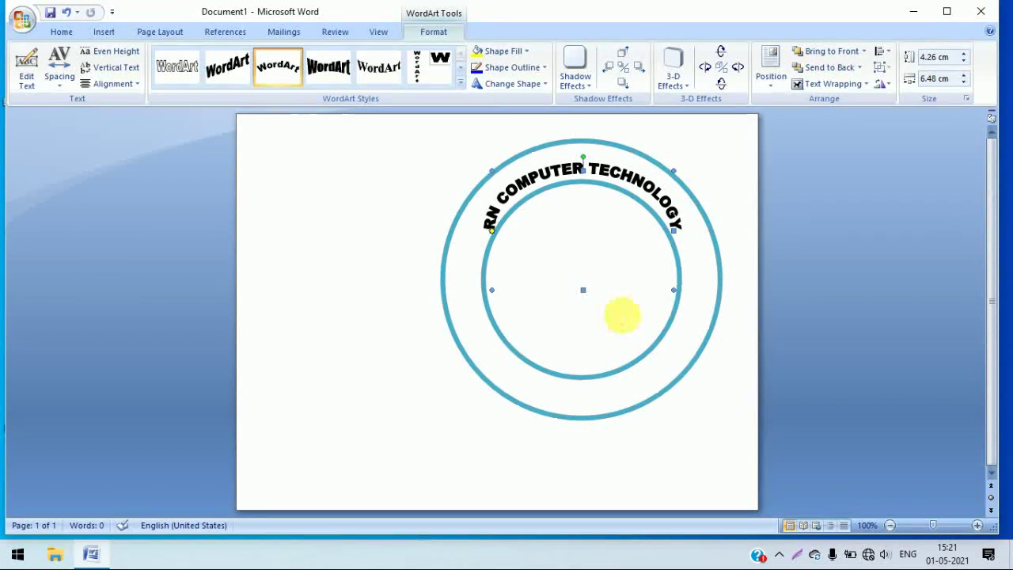
left_click_drag(585, 297, 584, 348)
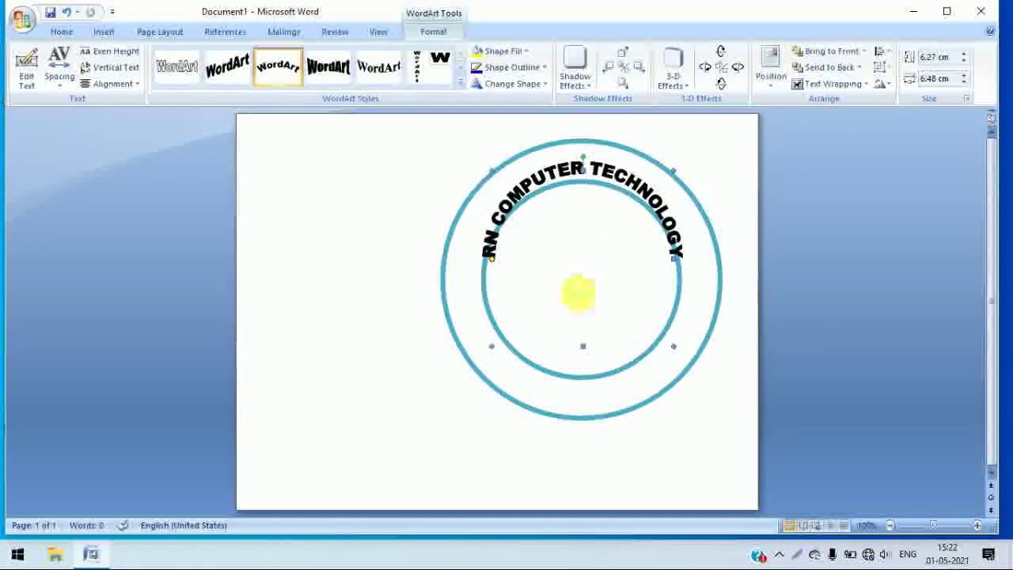
left_click_drag(497, 352, 467, 346)
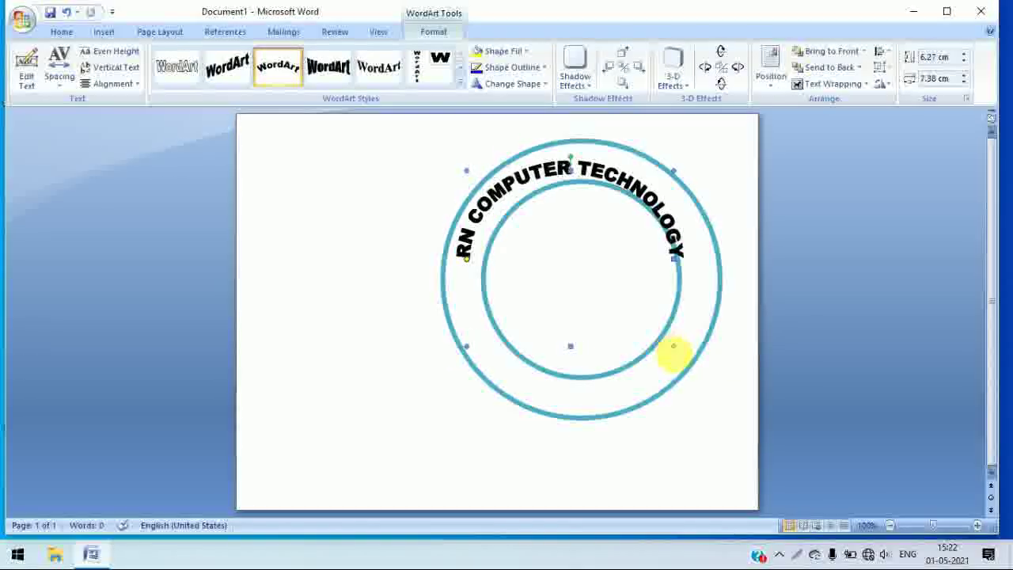
left_click_drag(676, 351, 694, 348)
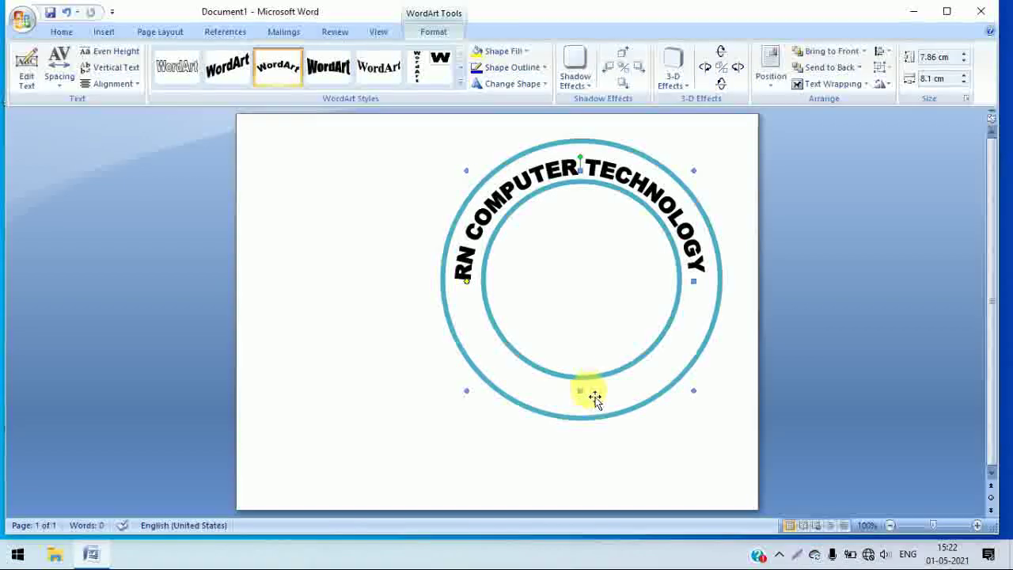
left_click_drag(580, 390, 582, 402)
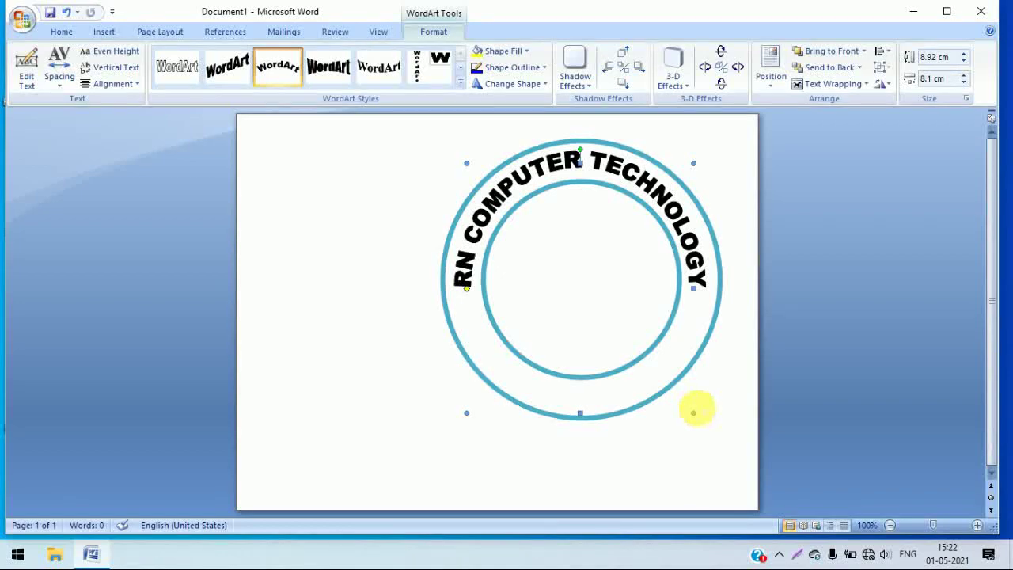
Step: Fine-tune the arched WordArt to about 9.08 cm high and 8.47 cm wide so it fits between the donut's two circles
left_click_drag(700, 166, 707, 163)
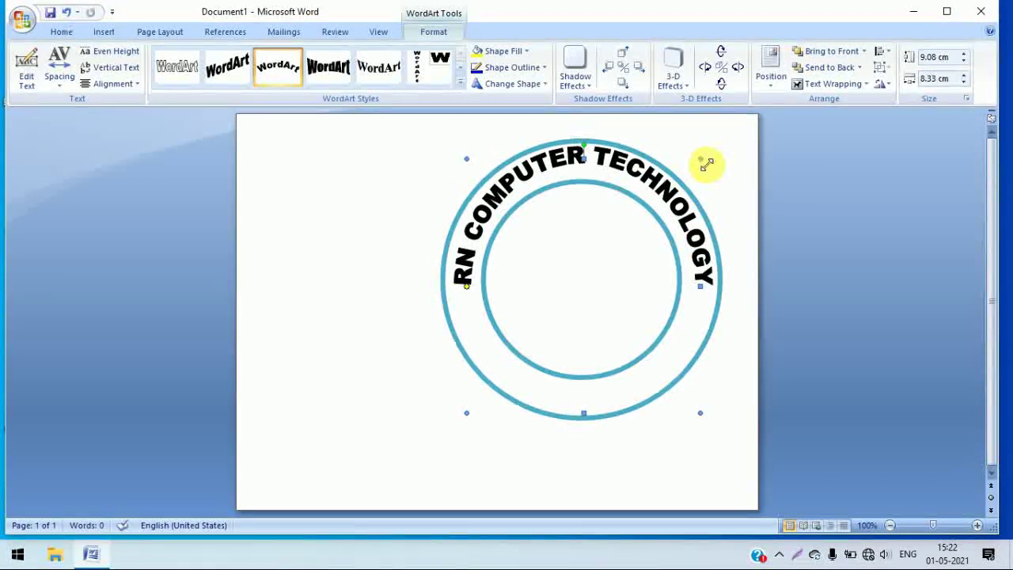
left_click(467, 409)
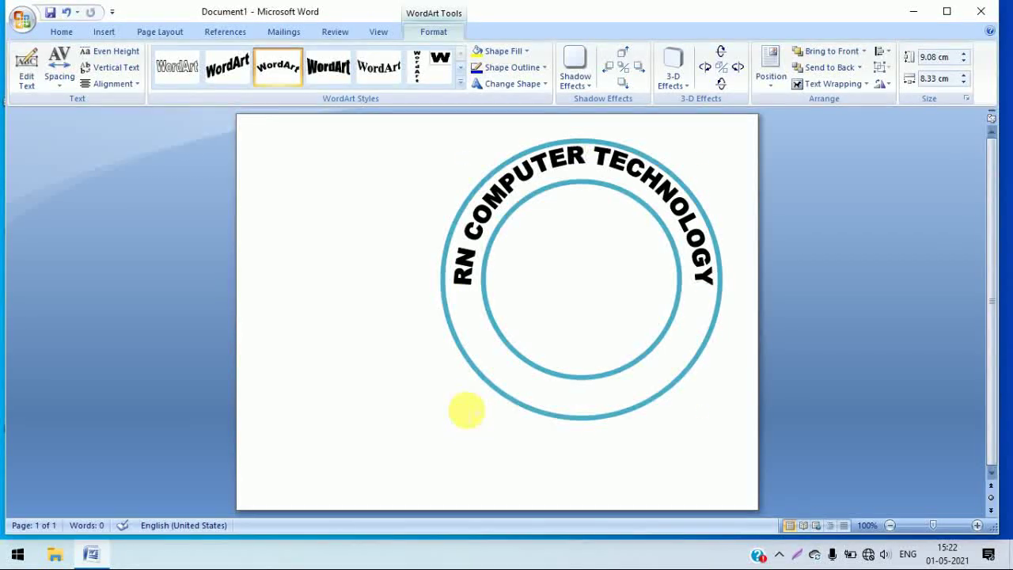
left_click(492, 214)
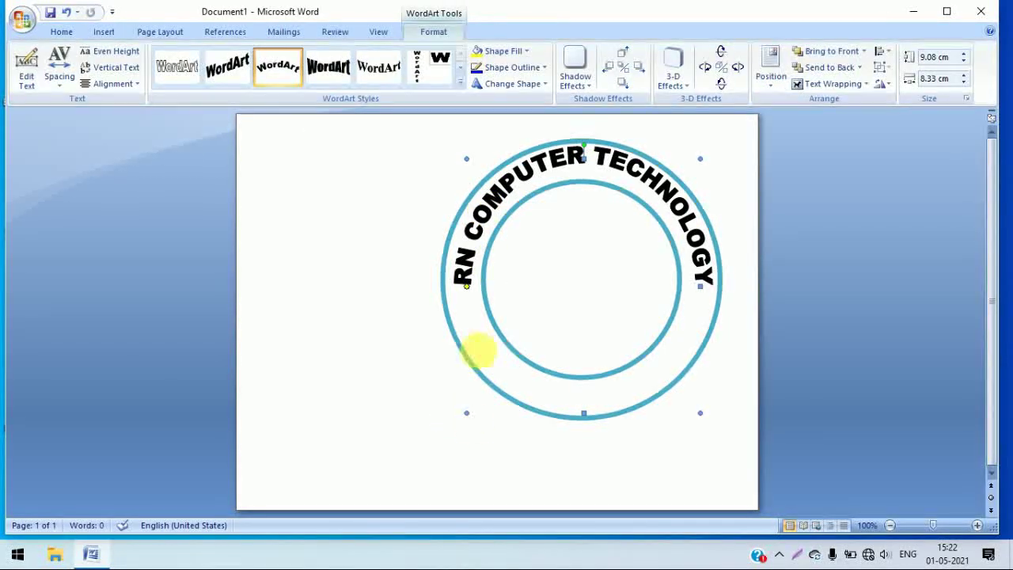
left_click_drag(467, 412, 464, 416)
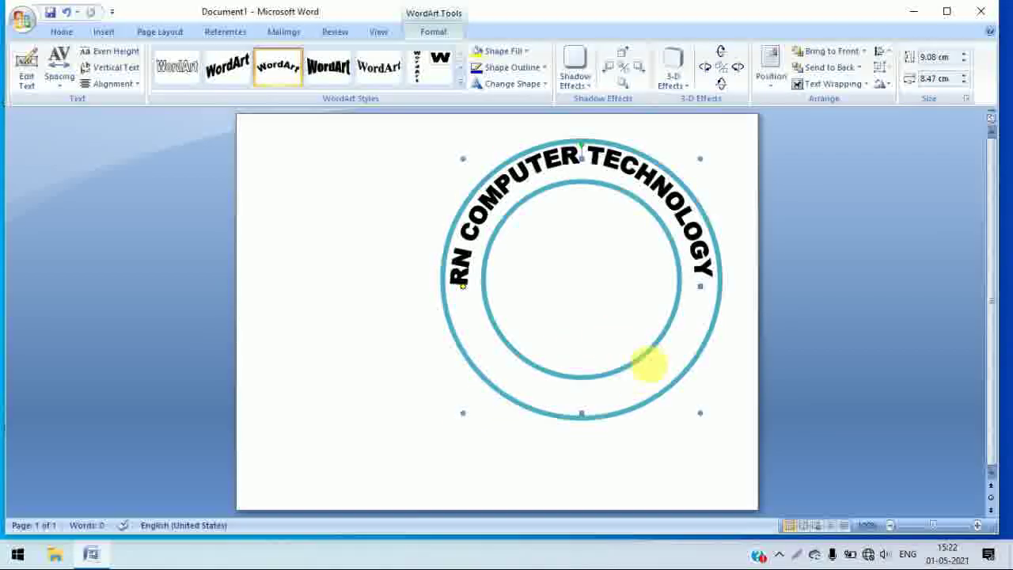
left_click(737, 343)
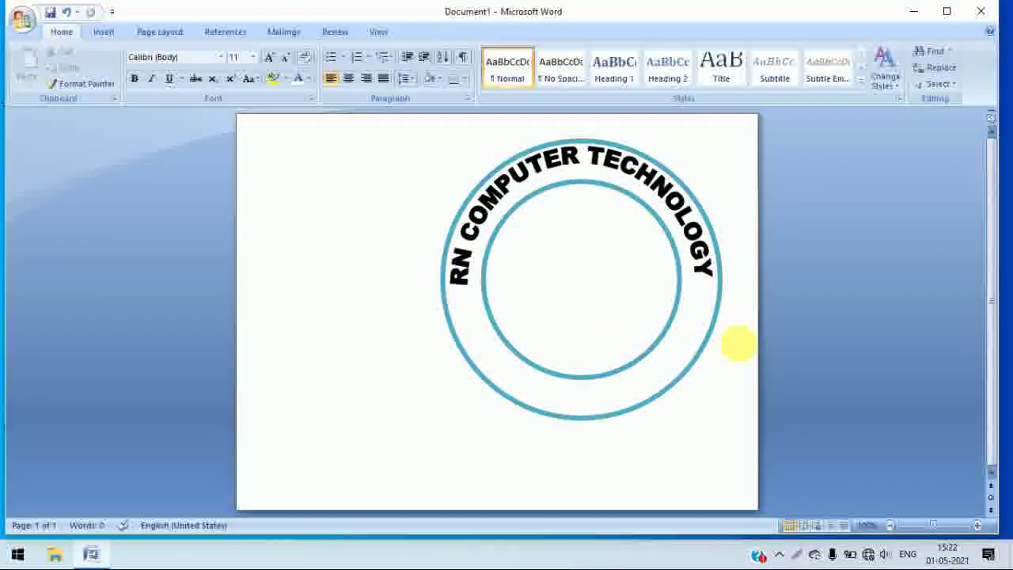
Step: Begin a plain outlined WordArt on the page outside the donut with the text "CENTER"
left_click(567, 410)
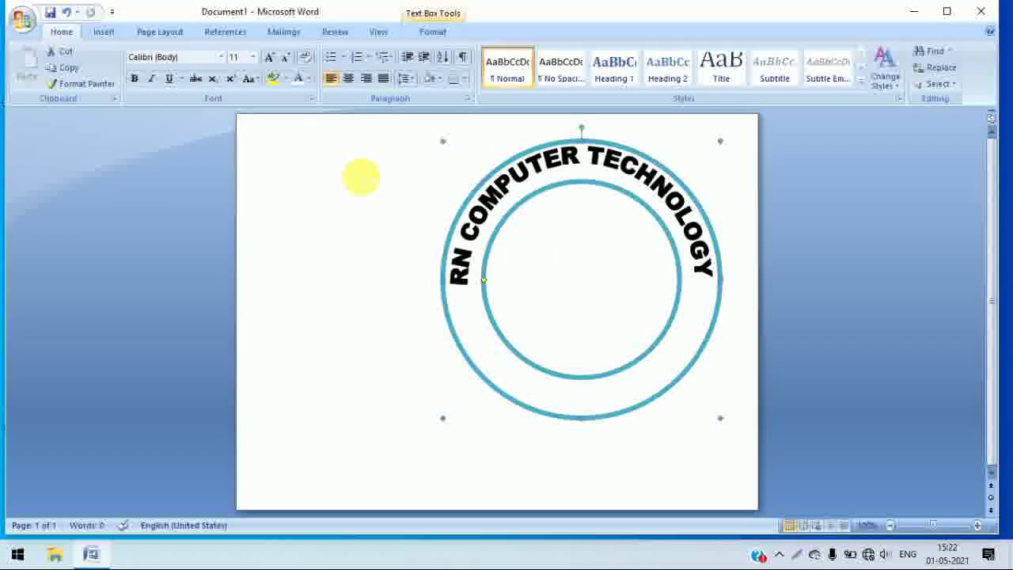
left_click(362, 171)
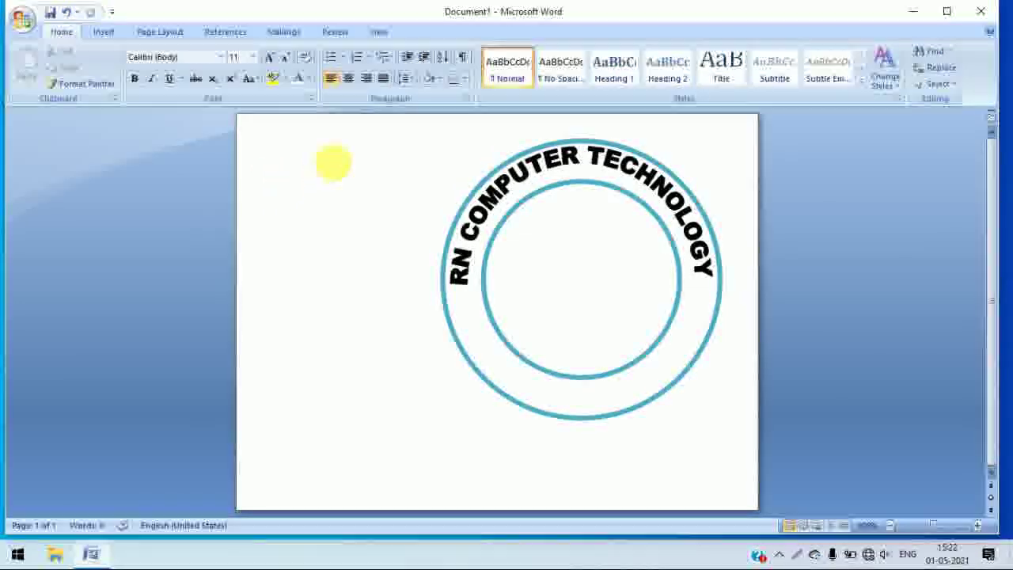
left_click(101, 31)
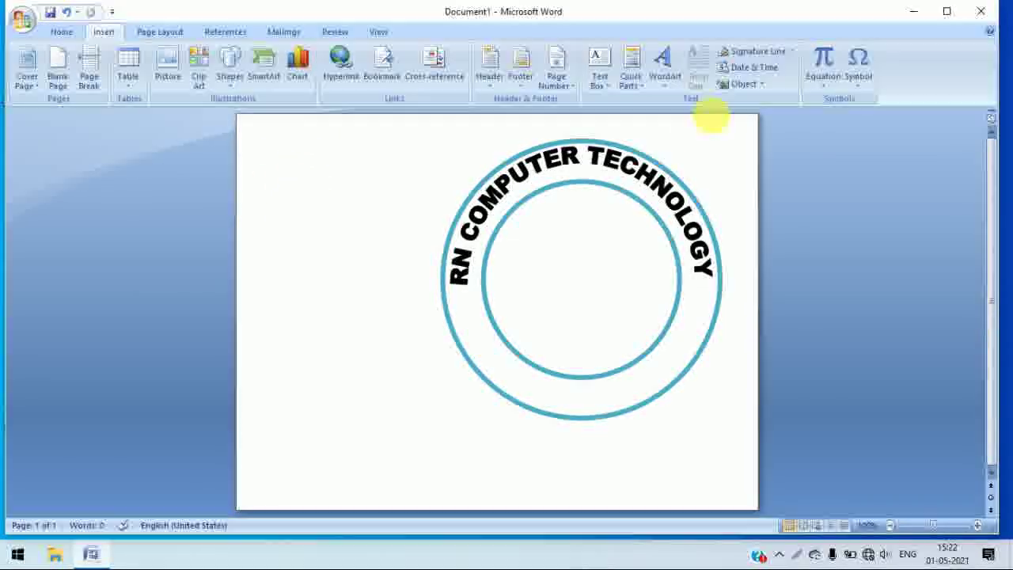
left_click(665, 88)
left_click(684, 113)
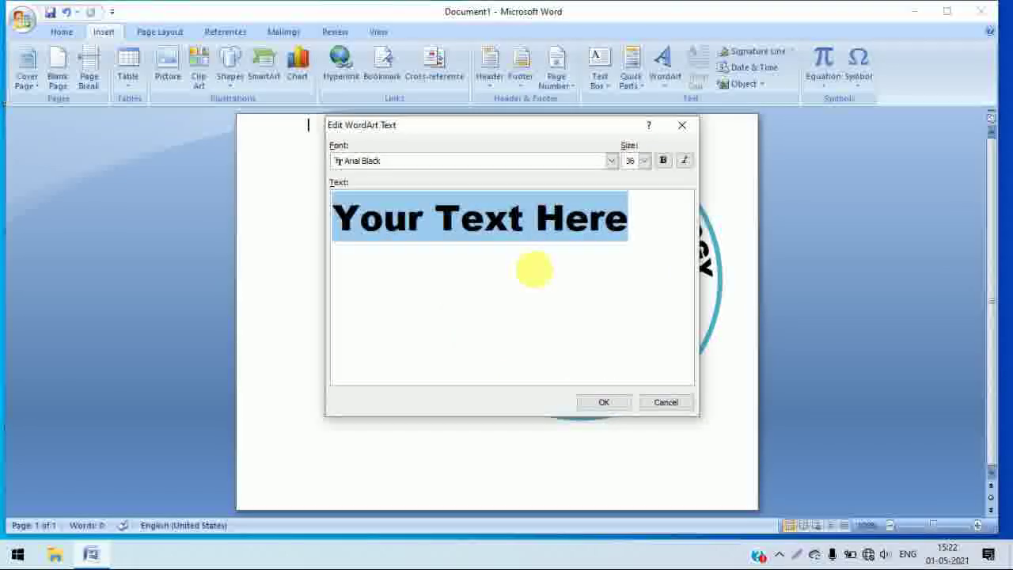
type("CENT")
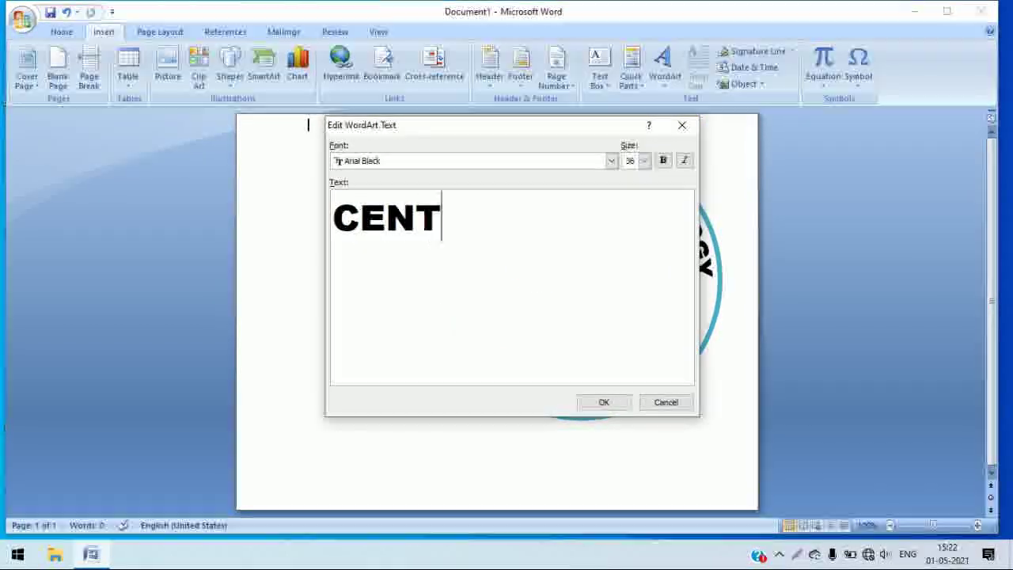
type("ER")
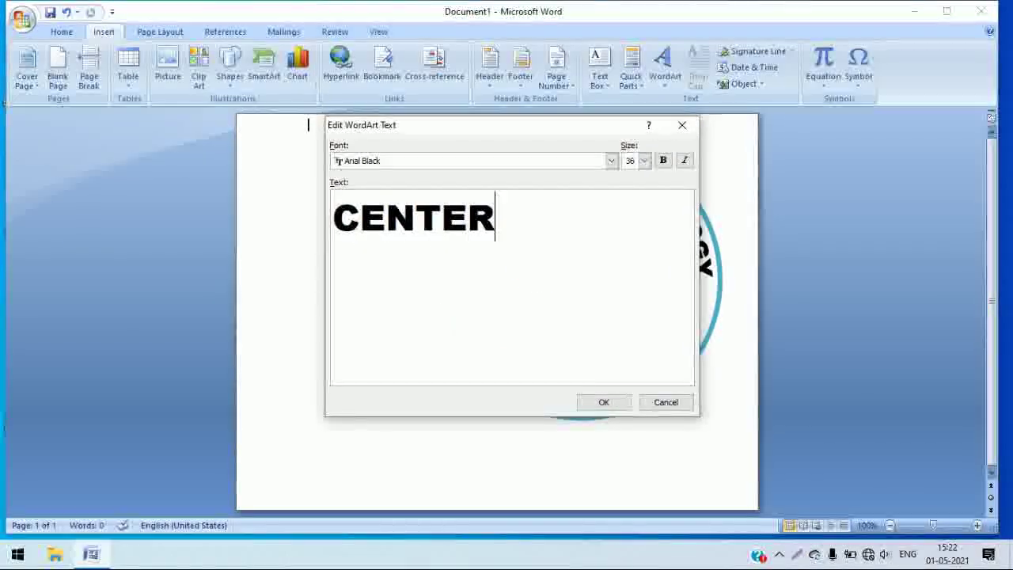
Step: Insert the "CENTER" WordArt at a smaller font size, about 0.61 cm by 1.93 cm, and wrap it In Front of Text
left_click(647, 161)
left_click_drag(648, 207, 646, 196)
left_click(640, 195)
left_click(604, 402)
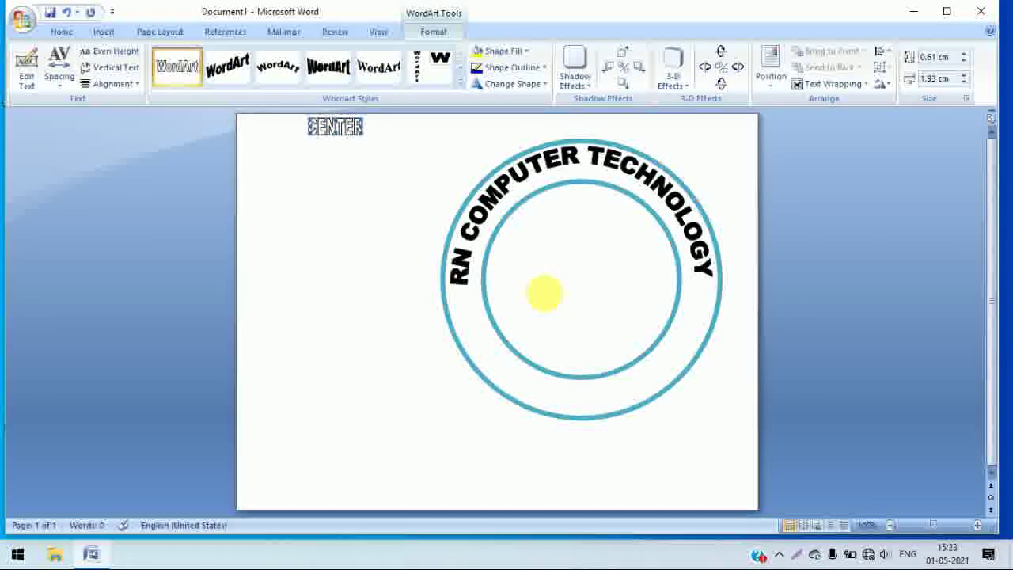
left_click(811, 85)
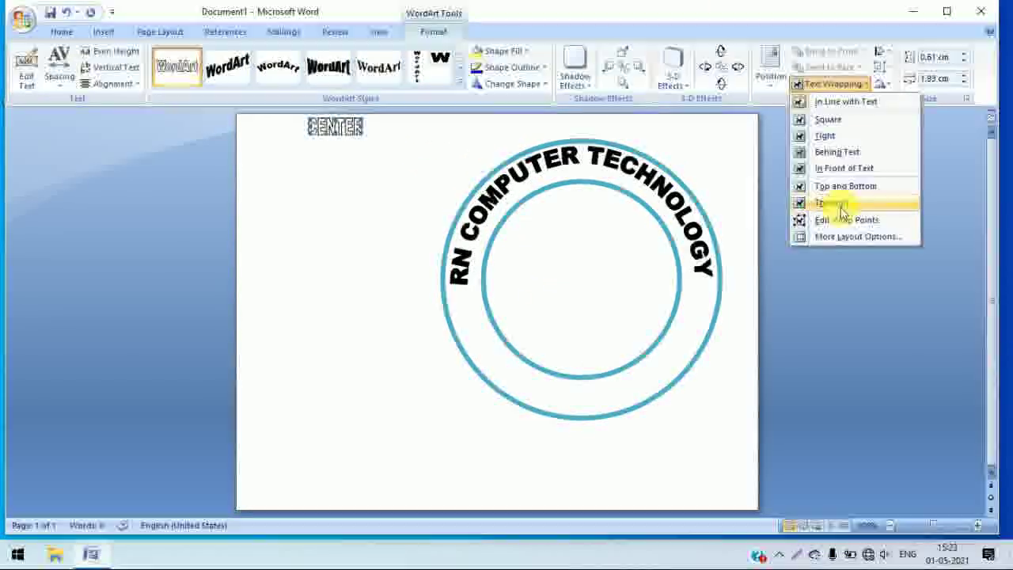
left_click(841, 168)
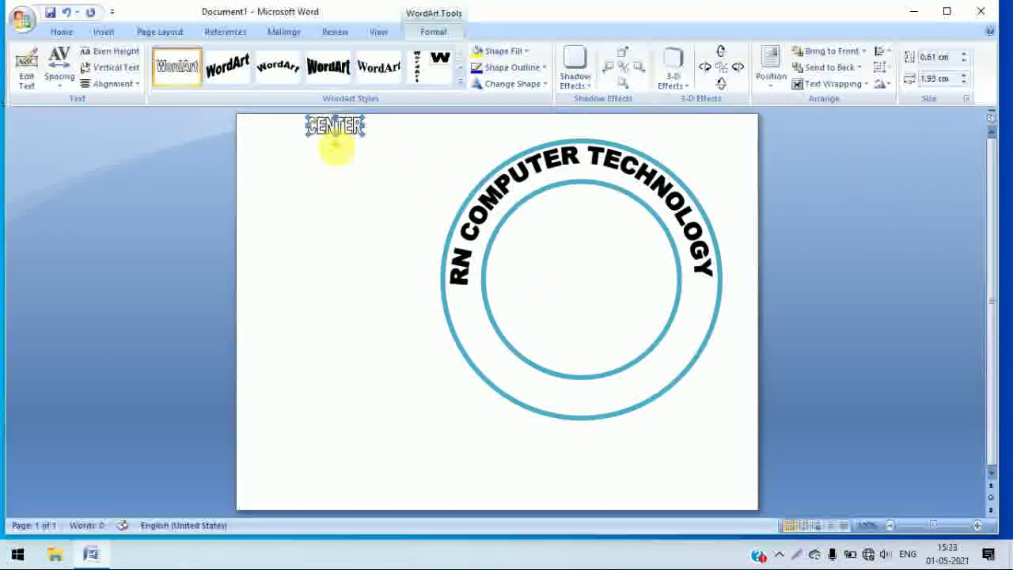
Step: Place the "CENTER" WordArt on the bottom of the donut ring, apply the downward-curving serif WordArt style, and widen it to about 3.7 cm
left_click_drag(339, 133, 584, 399)
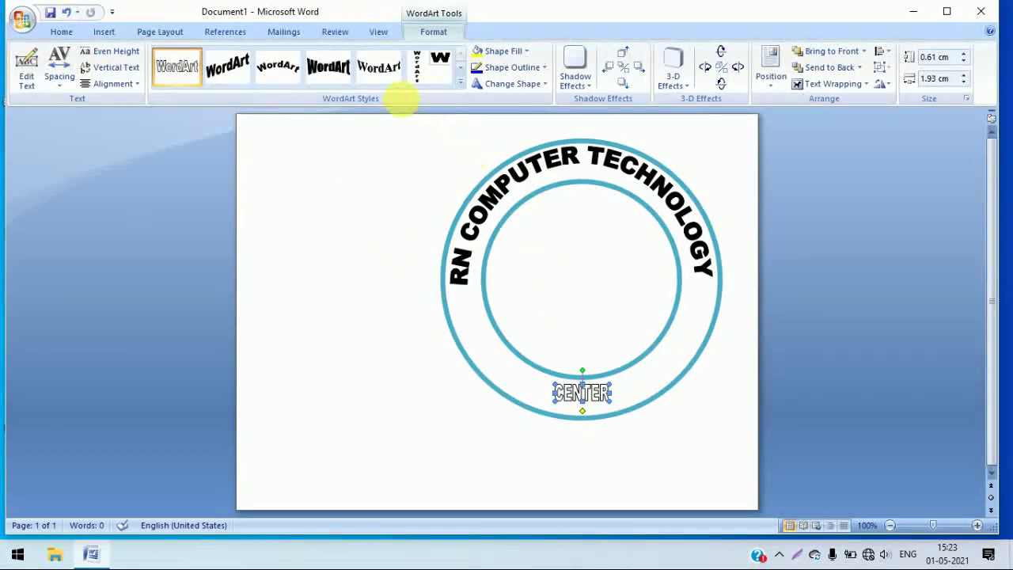
left_click(380, 67)
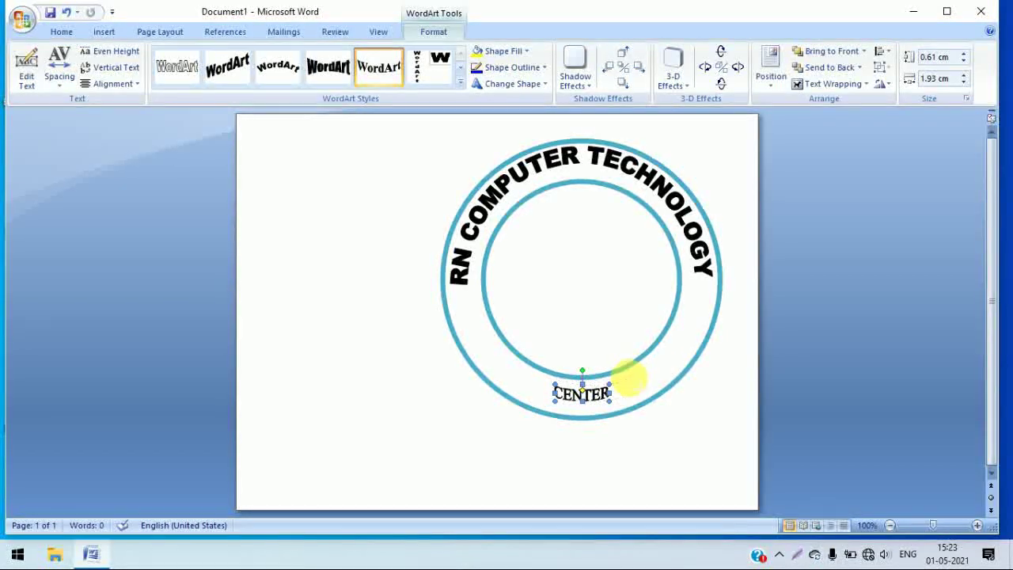
left_click_drag(609, 384, 630, 379)
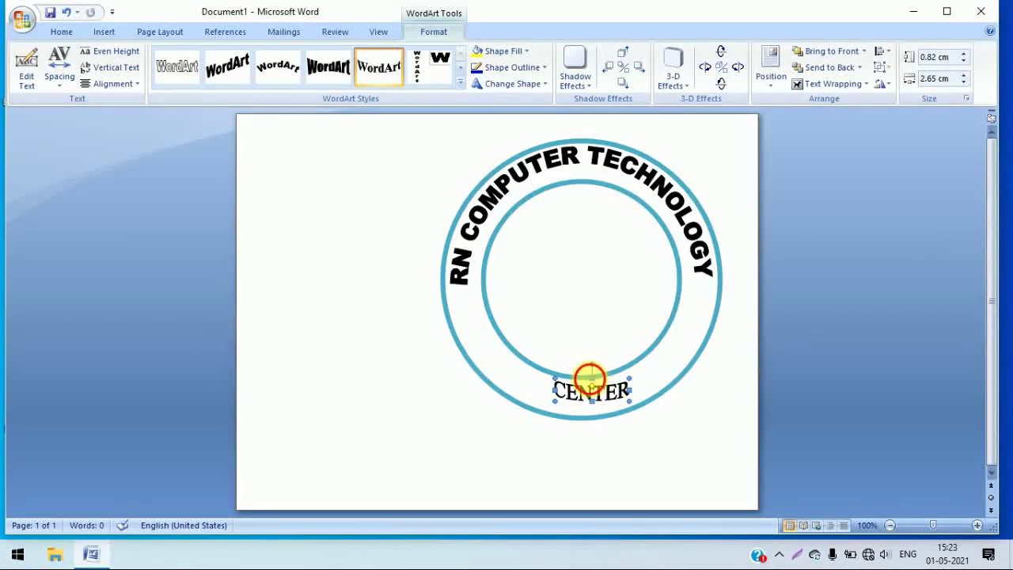
left_click_drag(592, 378, 524, 392)
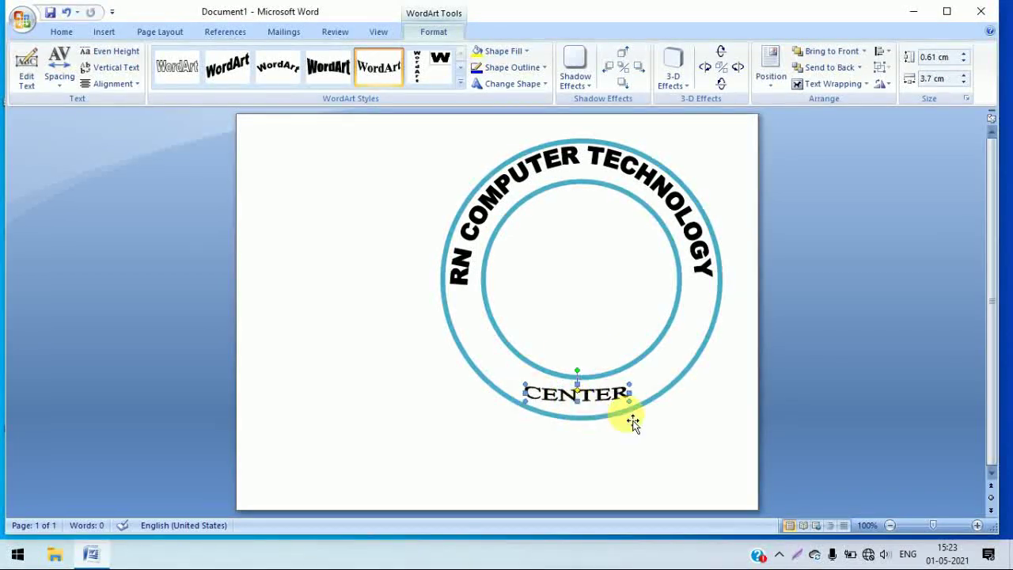
Step: Resize the curved "CENTER" WordArt to about 0.93 cm high and 4.55 cm wide within the ring's bottom part
left_click_drag(638, 394, 653, 353)
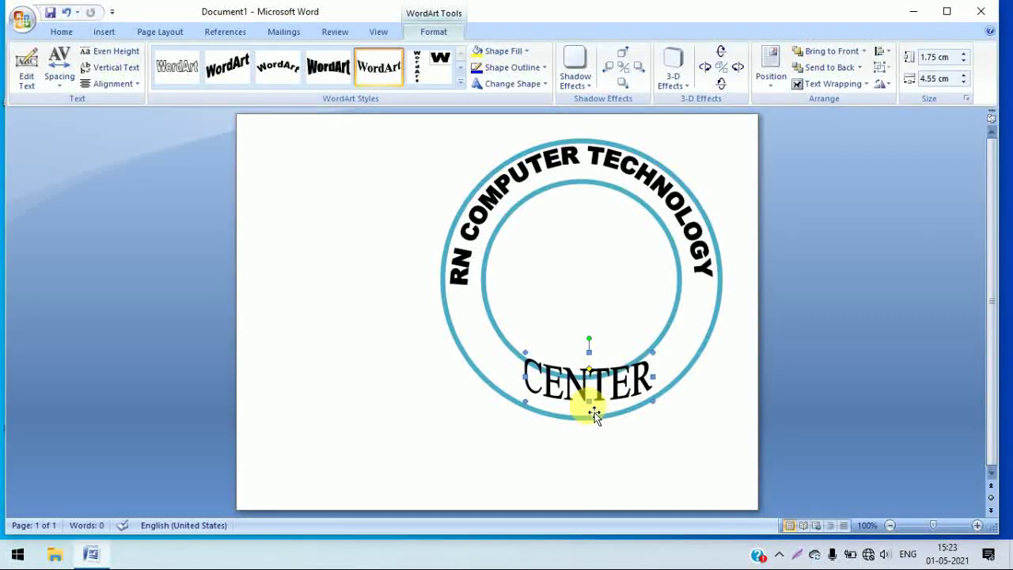
left_click_drag(589, 402, 588, 399)
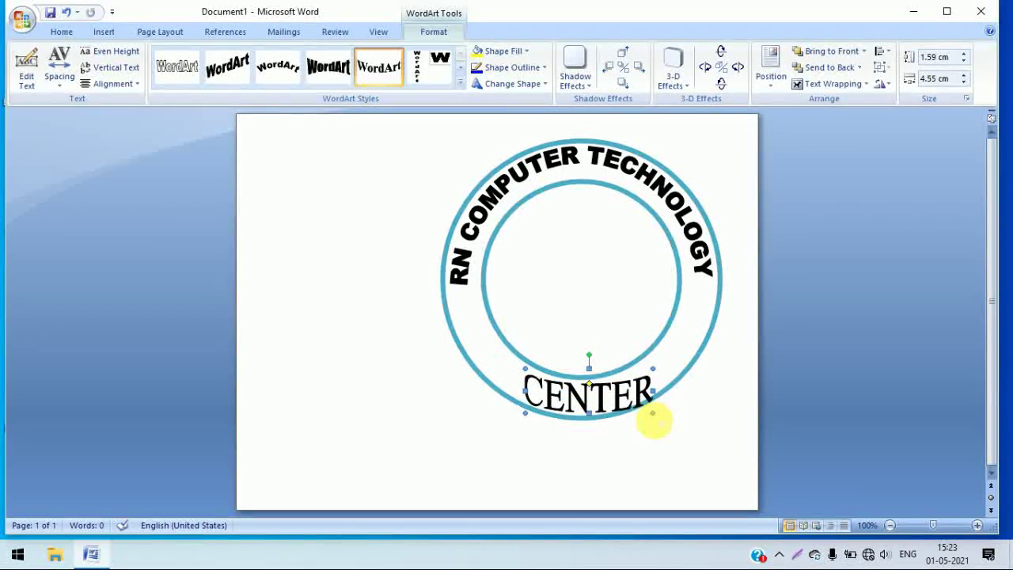
left_click_drag(652, 412, 652, 401)
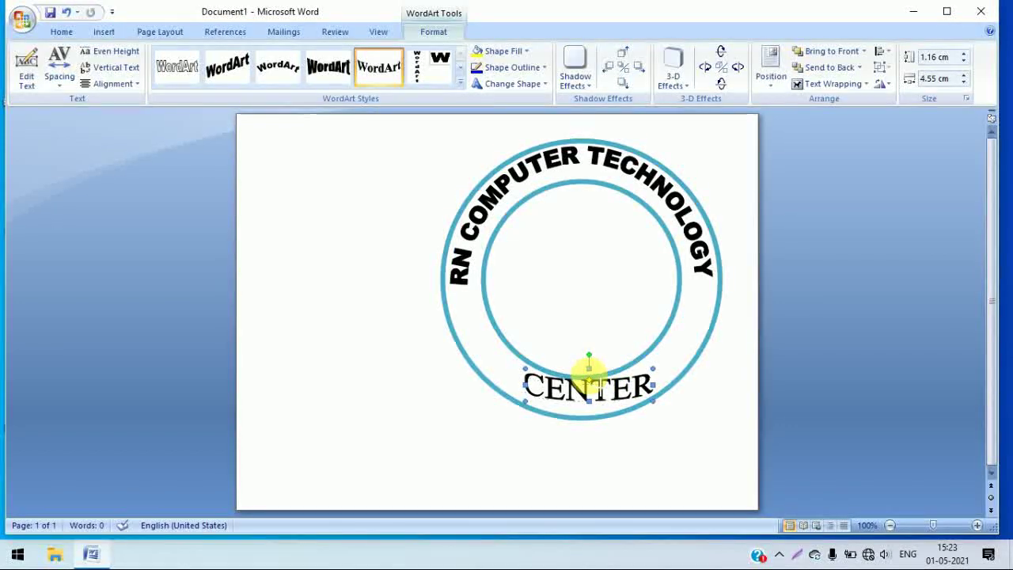
left_click_drag(589, 369, 590, 375)
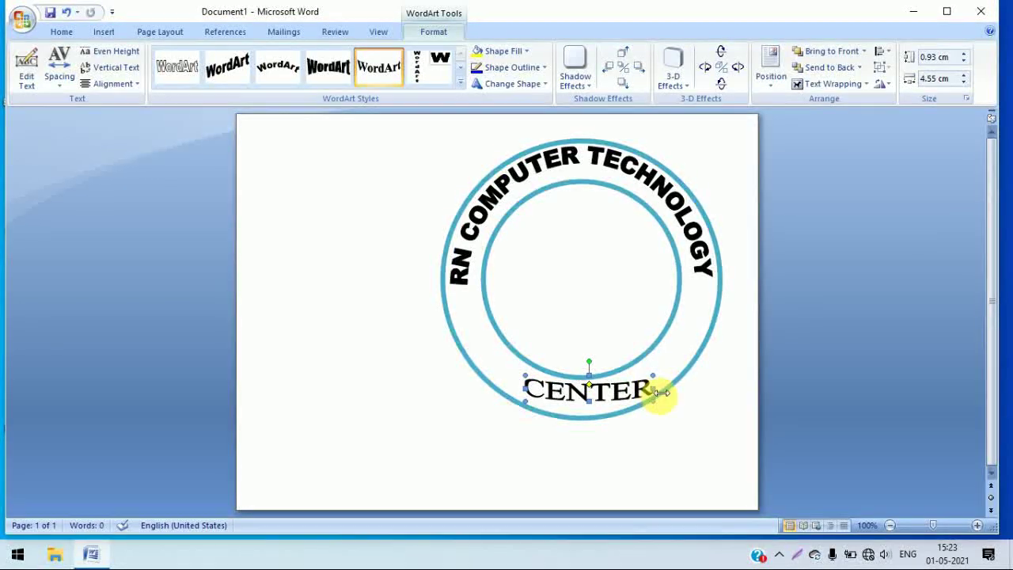
Step: Enlarge the "CENTER" WordArt on both sides to about 1.3 cm high and 6.22 cm wide
left_click_drag(654, 389, 661, 361)
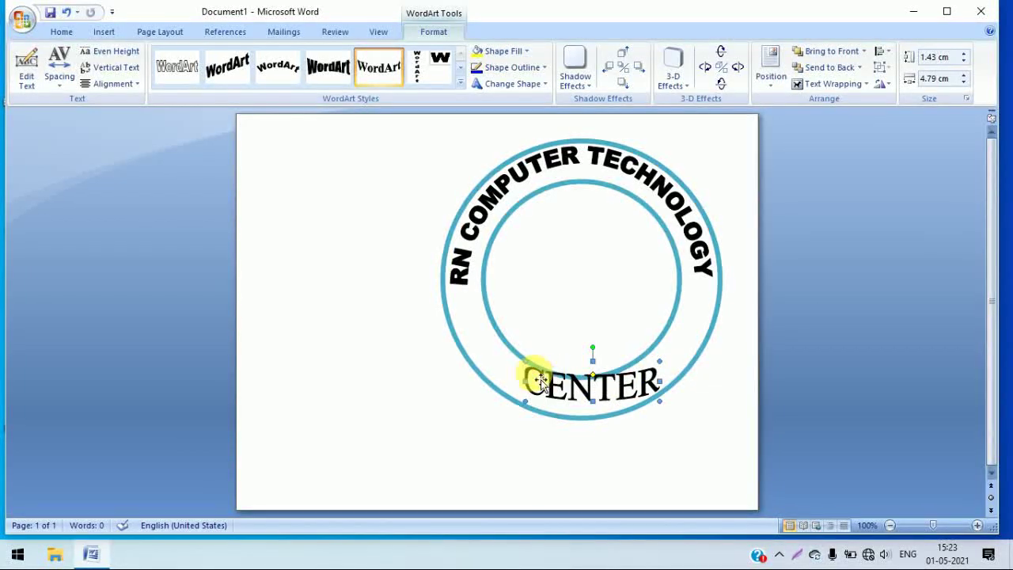
left_click_drag(523, 381, 511, 354)
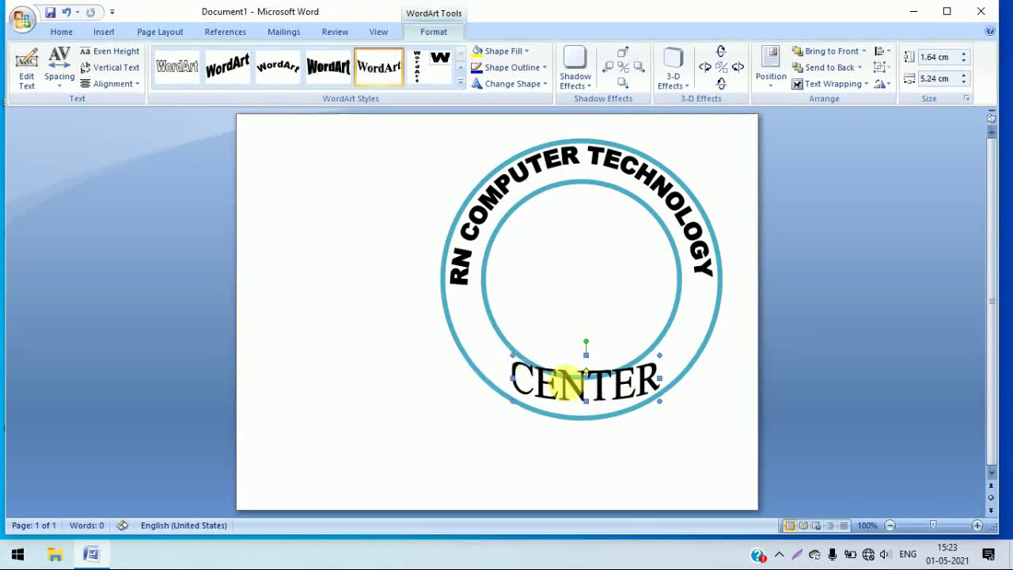
left_click_drag(585, 358, 586, 380)
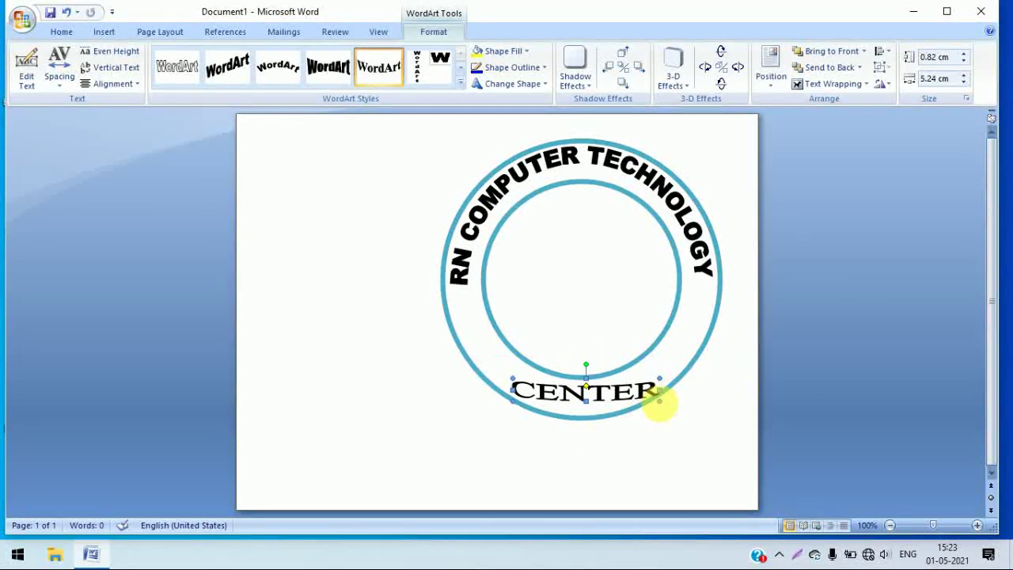
mouse_move(663, 388)
left_mouse_down()
mouse_move(673, 387)
mouse_move(657, 367)
mouse_move(670, 369)
left_mouse_up()
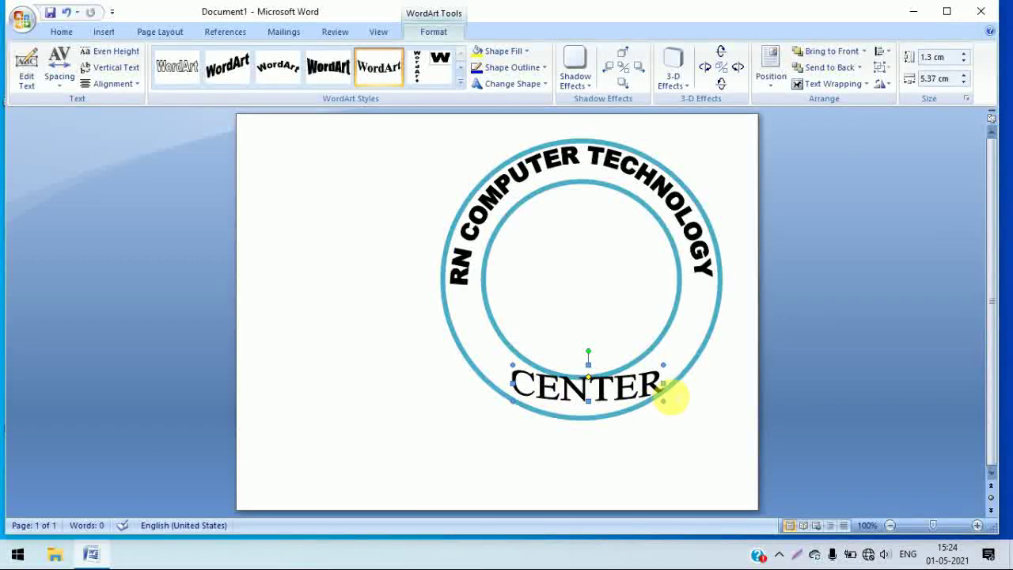
left_click_drag(671, 387, 687, 386)
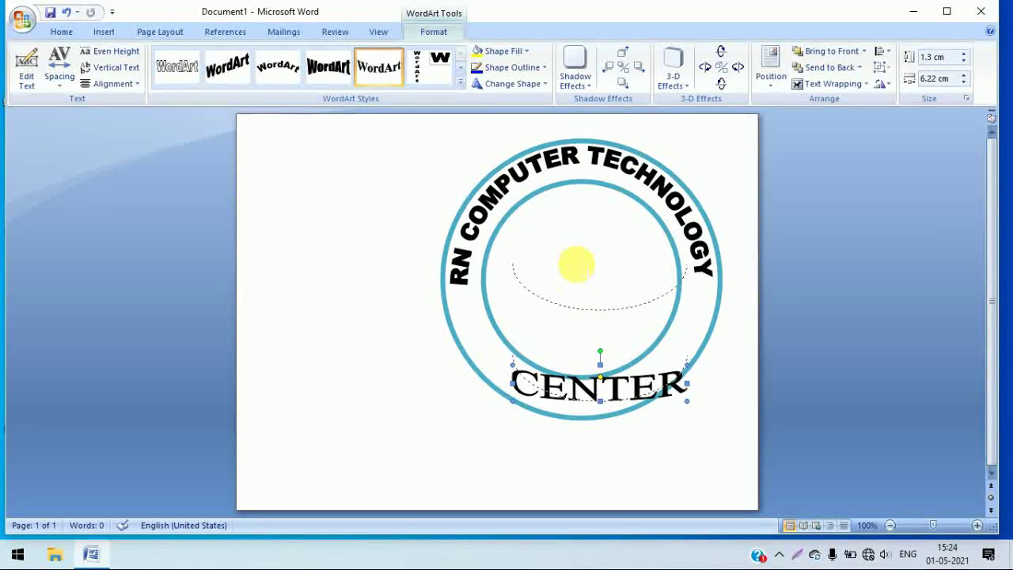
Step: Center the "CENTER" WordArt beneath the donut's inner circle and resize it to about 0.98 cm high and 5.98 cm wide
left_click_drag(576, 266, 577, 265)
mouse_move(604, 408)
left_mouse_down()
mouse_move(594, 301)
mouse_move(590, 400)
left_mouse_up()
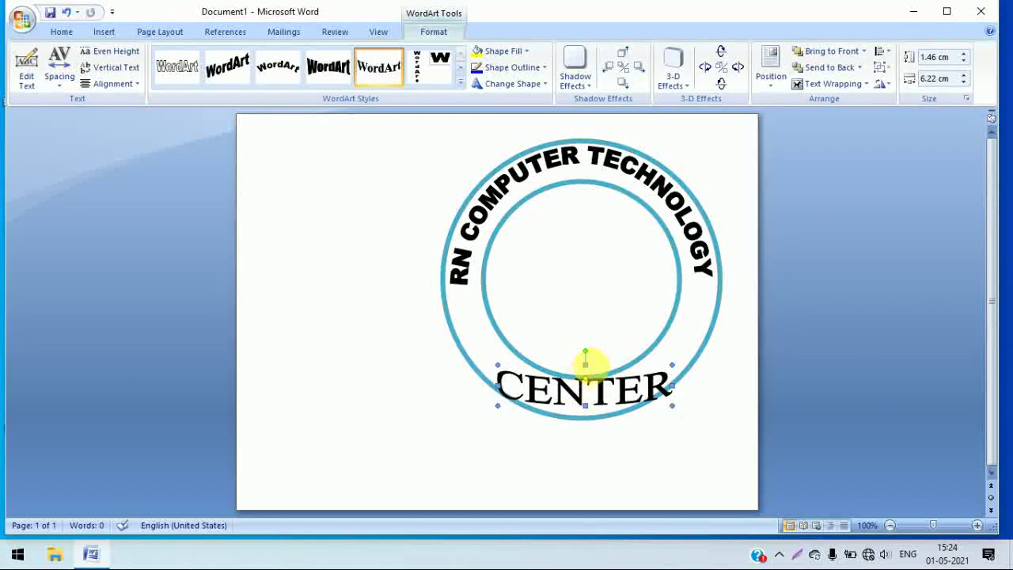
left_click_drag(585, 365, 585, 382)
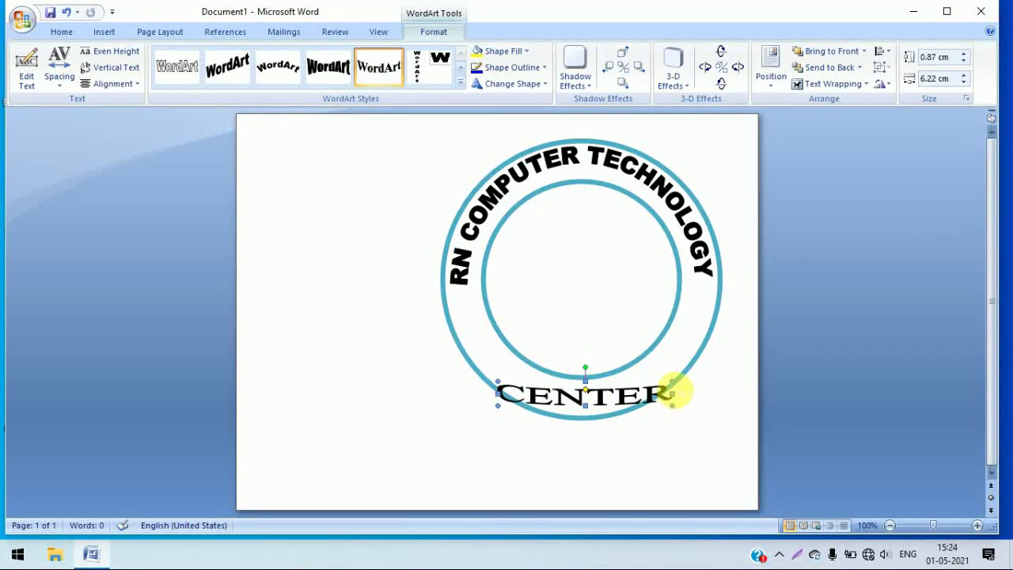
left_click_drag(672, 381, 664, 351)
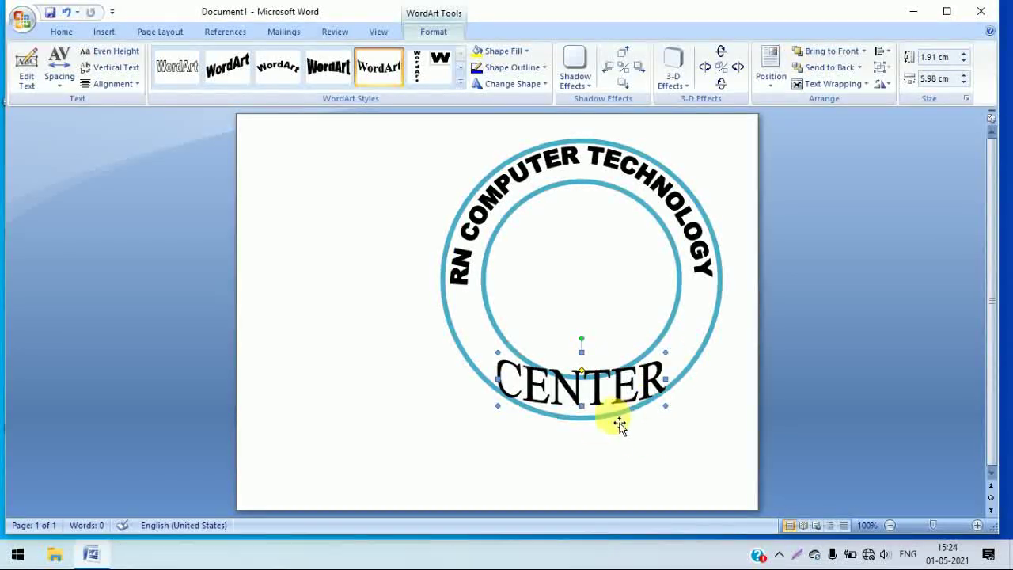
left_click_drag(496, 406, 497, 394)
left_click_drag(667, 397, 663, 380)
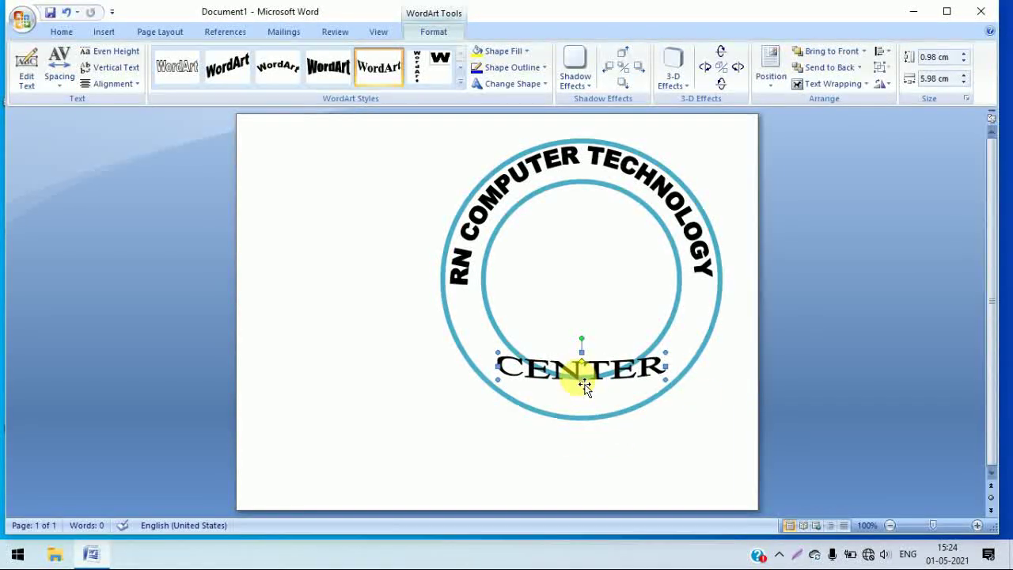
left_click_drag(583, 370, 589, 393)
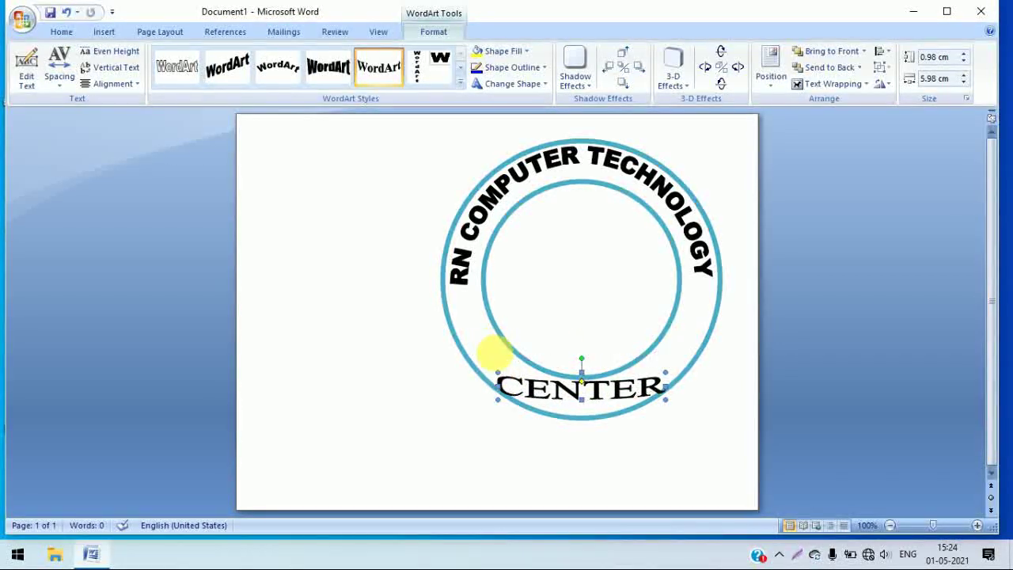
Step: Enlarge the "CENTER" WordArt from its upper corners to about 1.51 cm high and 6.48 cm wide for a deeper curve
left_click_drag(494, 353, 491, 342)
left_click_drag(578, 344, 579, 369)
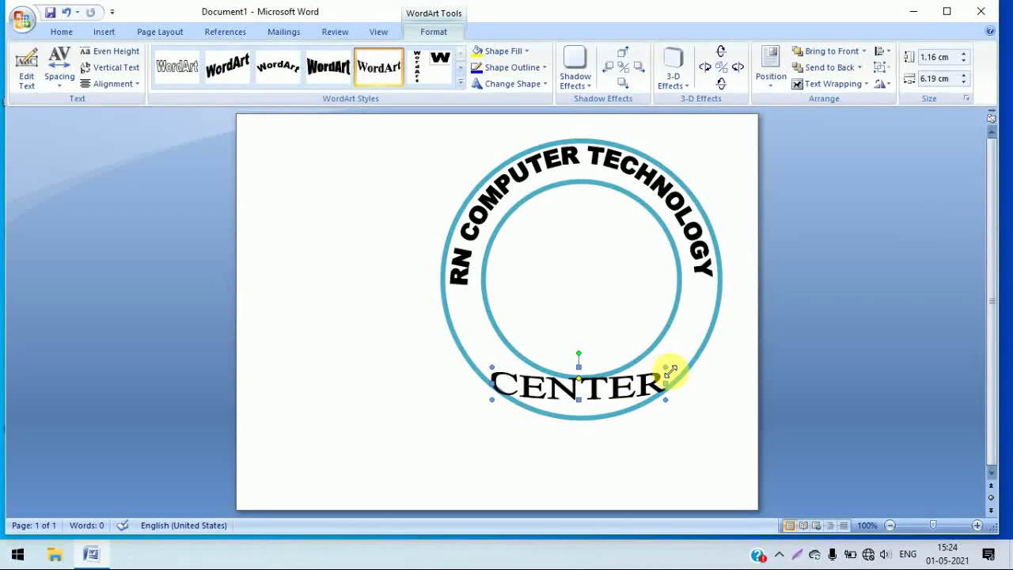
left_click_drag(669, 367, 673, 357)
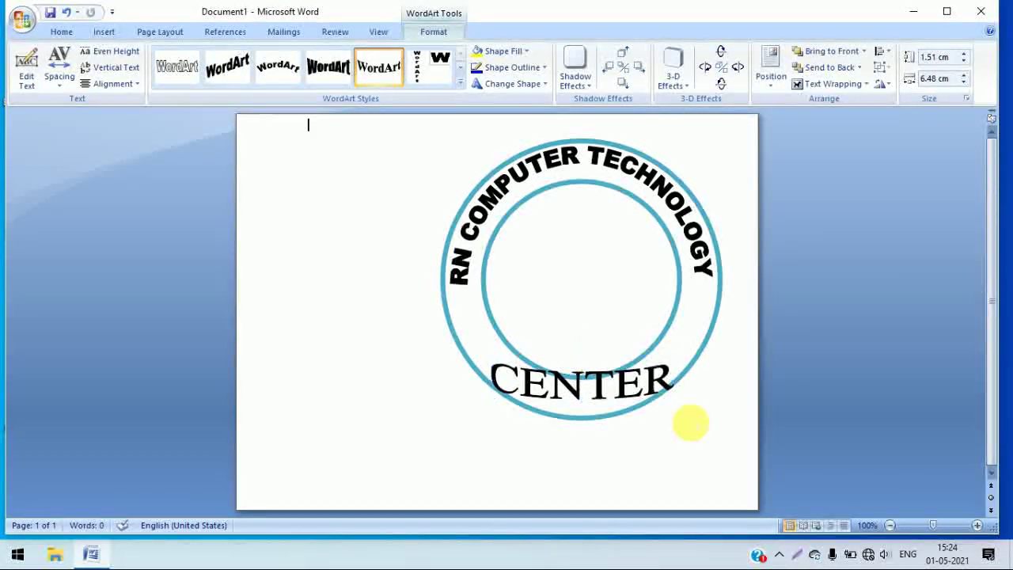
Step: Try a much taller, more deeply curved "CENTER" WordArt reaching up into the donut's inner circle
left_click(616, 399)
left_click(602, 388)
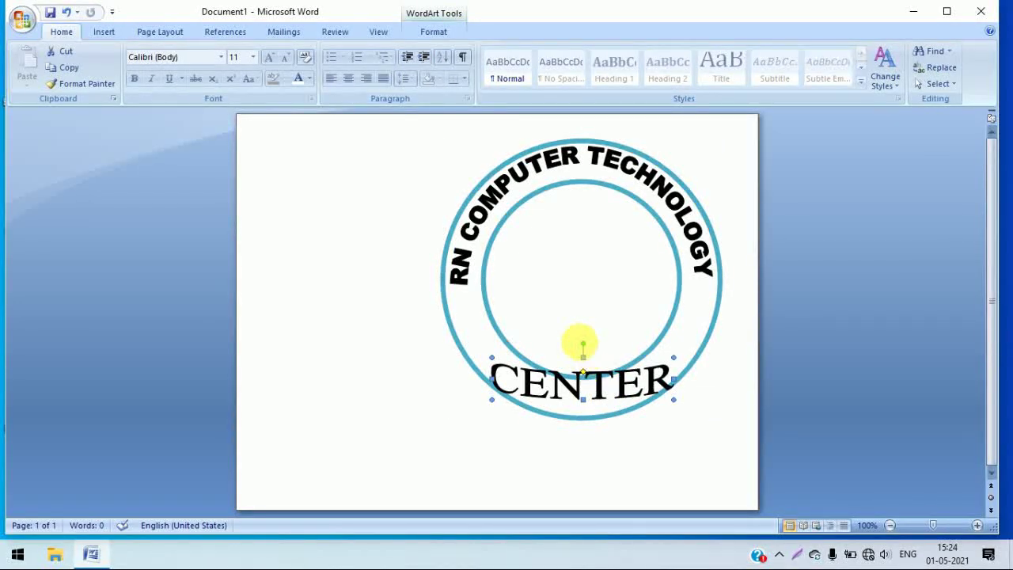
left_click_drag(583, 357, 592, 263)
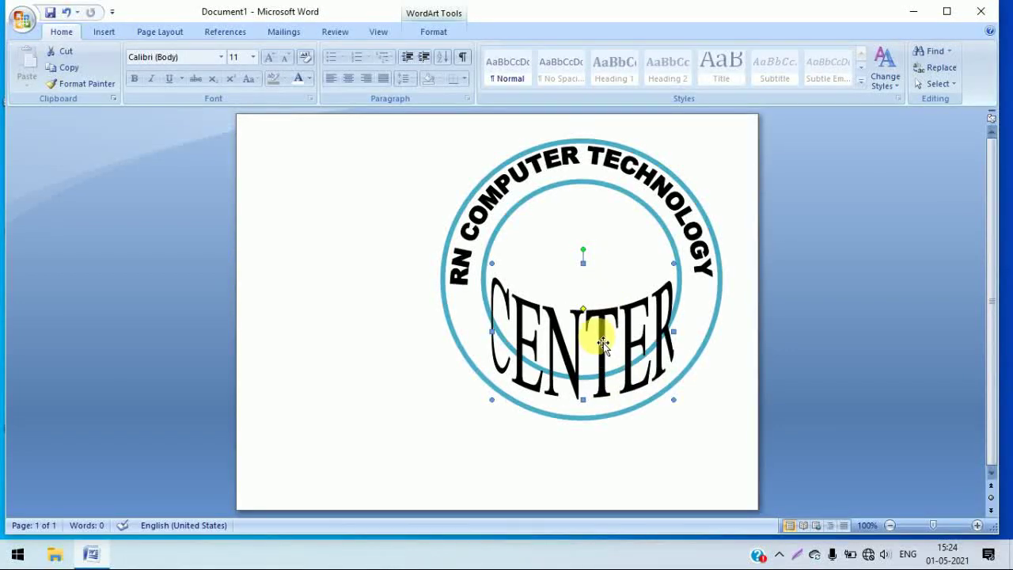
left_click_drag(584, 338, 587, 357)
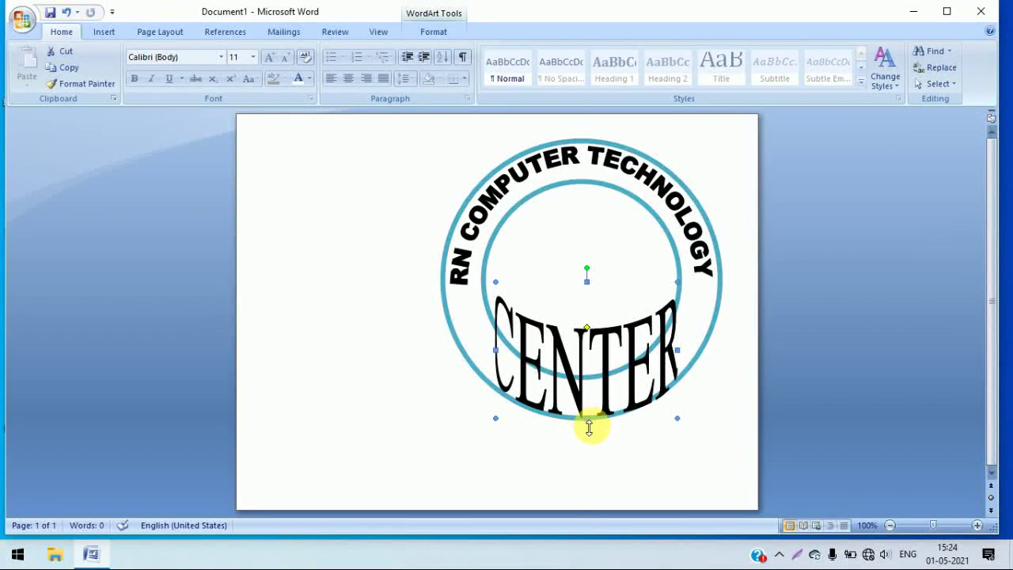
left_click_drag(587, 417, 581, 396)
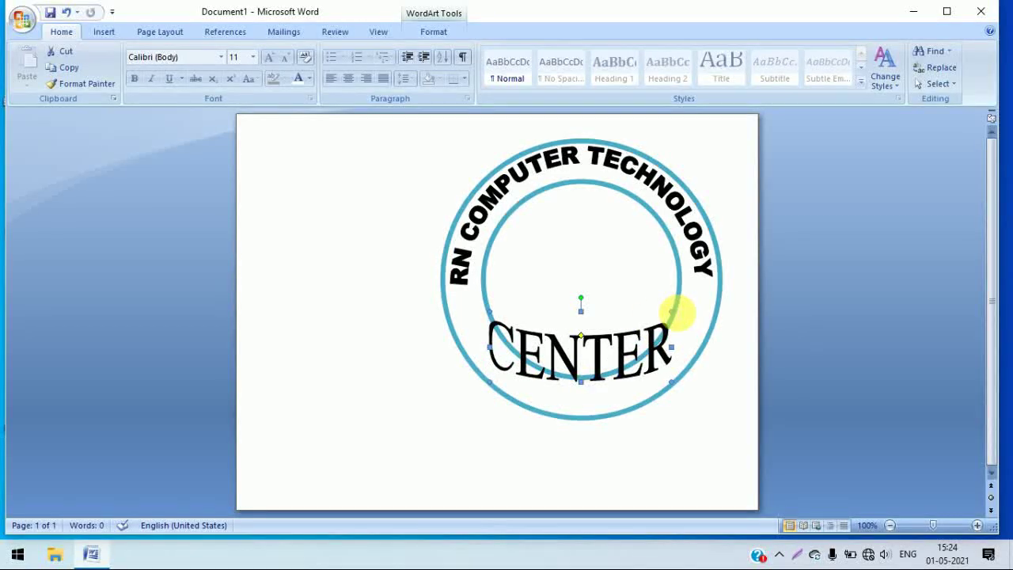
left_click_drag(678, 295, 679, 296)
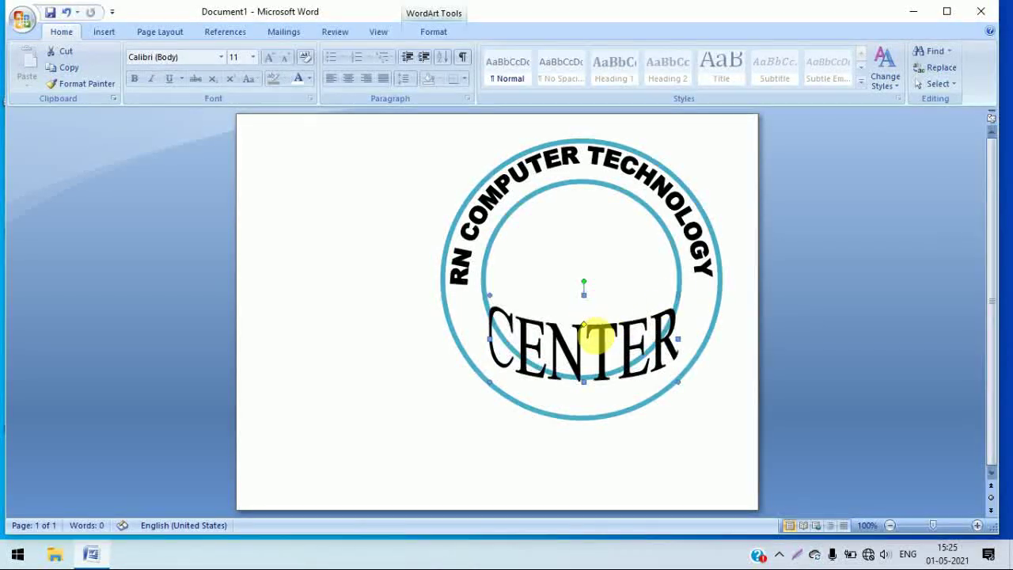
Step: Reduce the height of the "CENTER" WordArt and move it back down onto the bottom of the donut ring
left_click(589, 365)
left_click(590, 354)
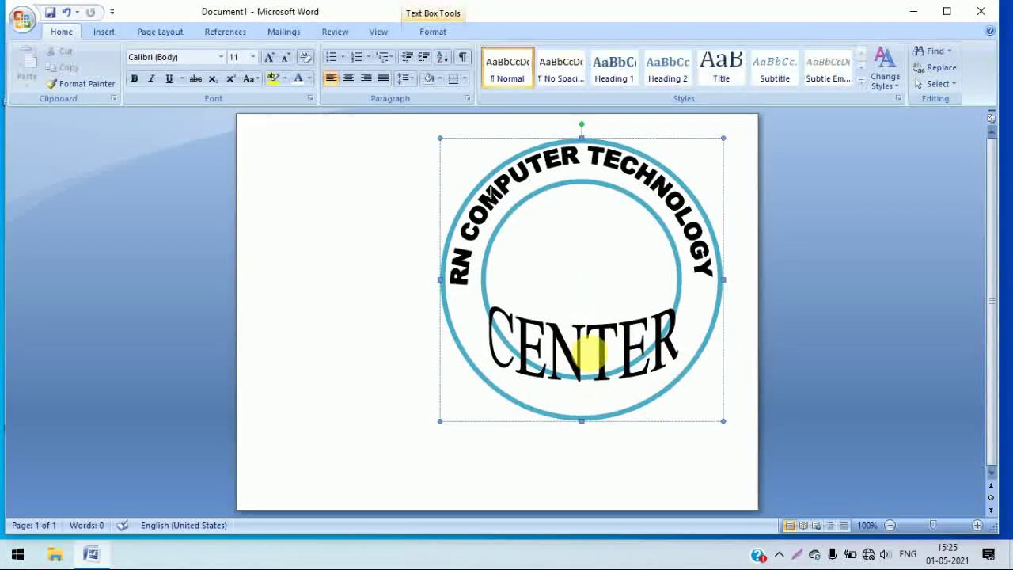
left_click(664, 467)
left_click(621, 349)
left_click(605, 342)
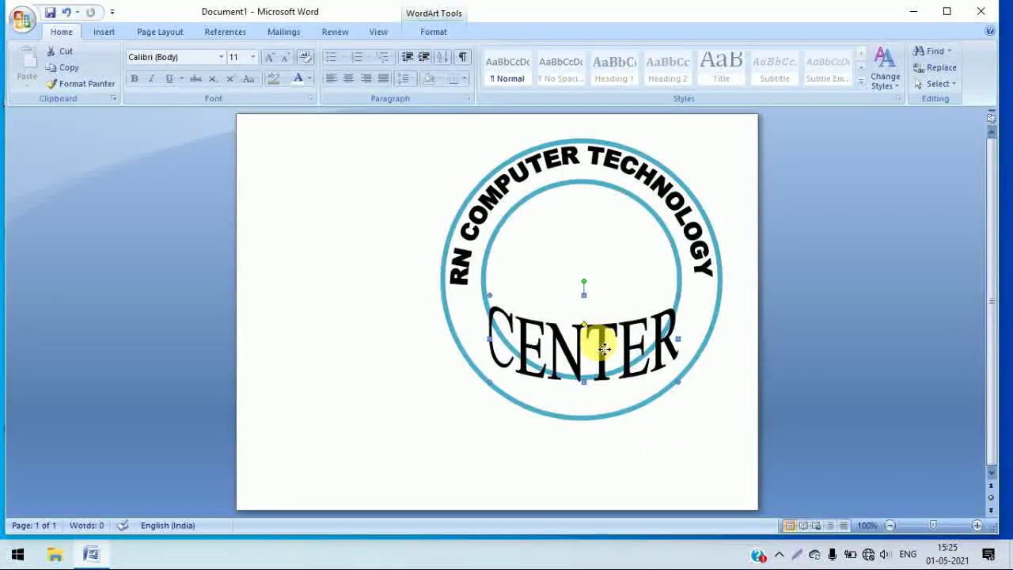
left_click_drag(600, 375, 616, 418)
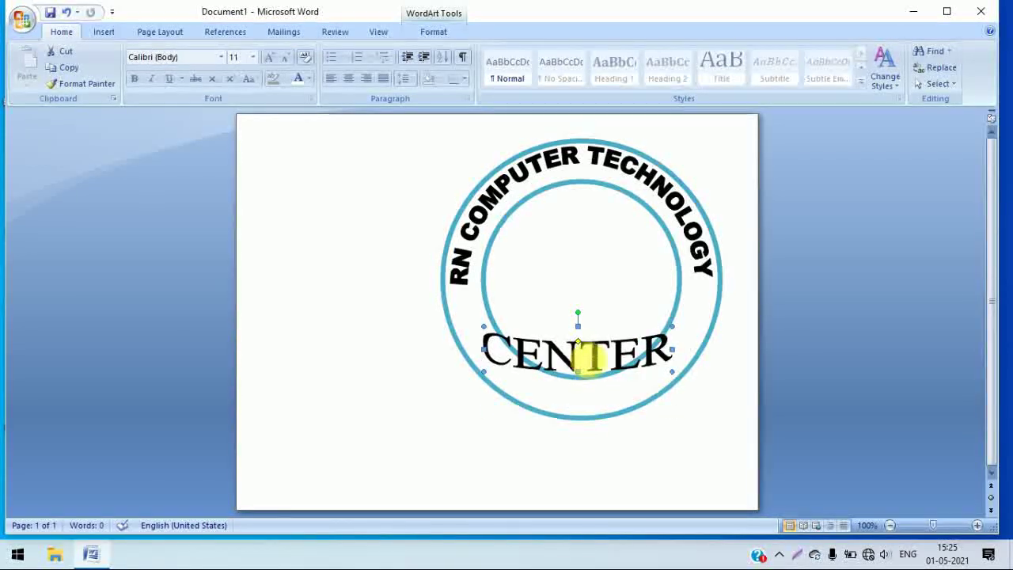
left_click_drag(584, 356, 599, 393)
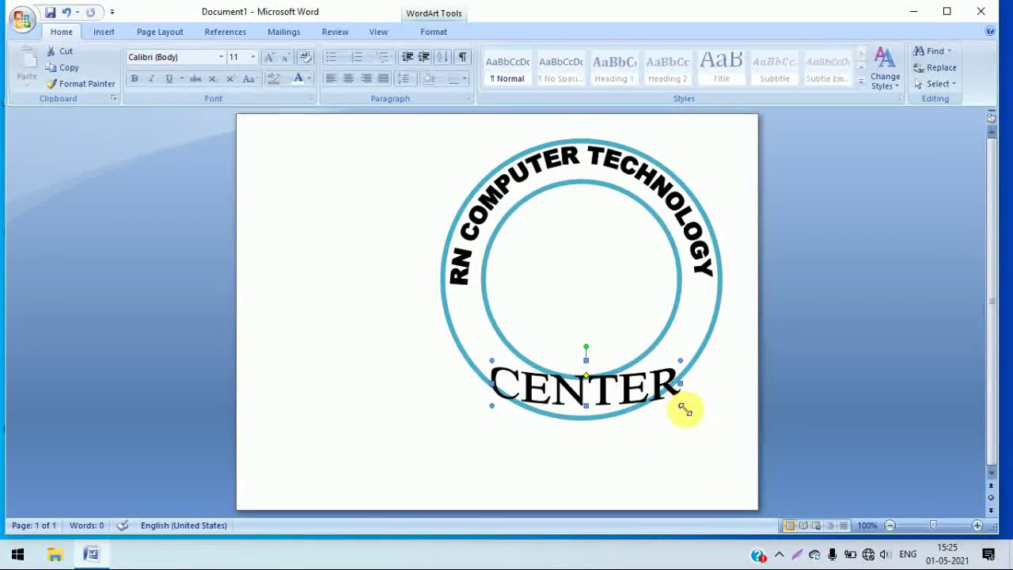
Step: Narrow the "CENTER" WordArt from both ends and position it between the two circles at the bottom of the donut
left_click_drag(674, 396, 670, 383)
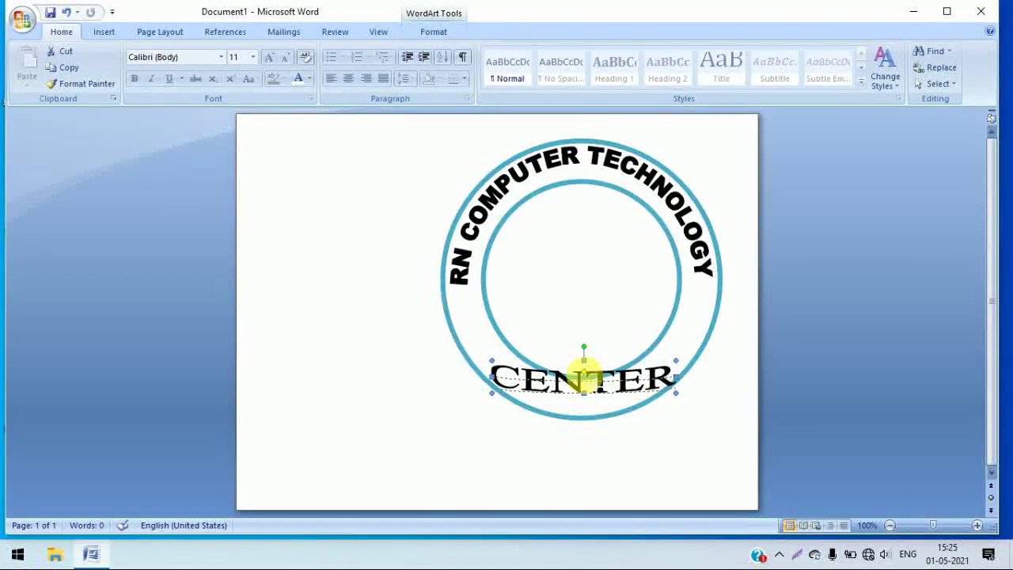
left_click_drag(586, 364, 594, 374)
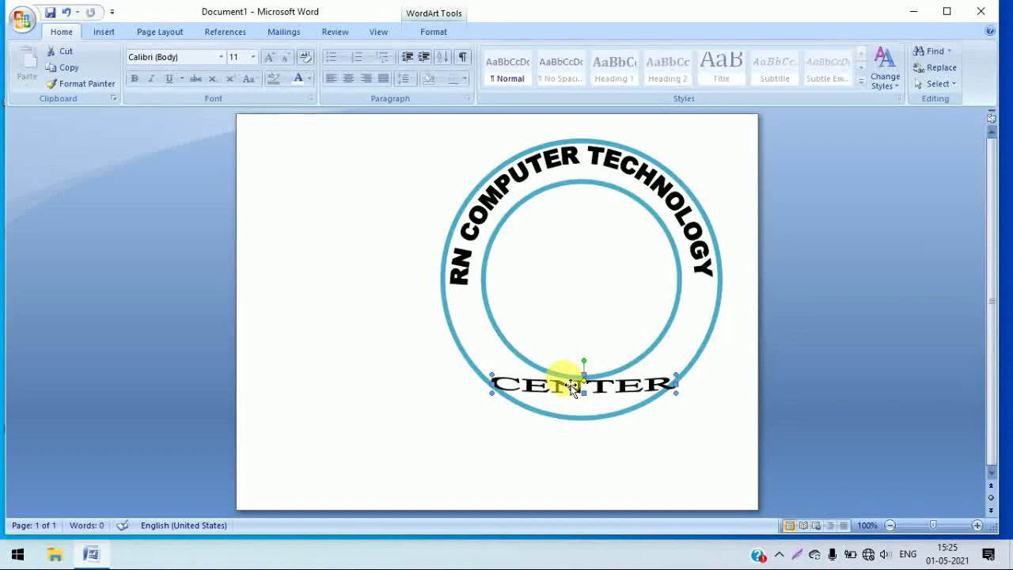
left_click_drag(492, 348, 492, 348)
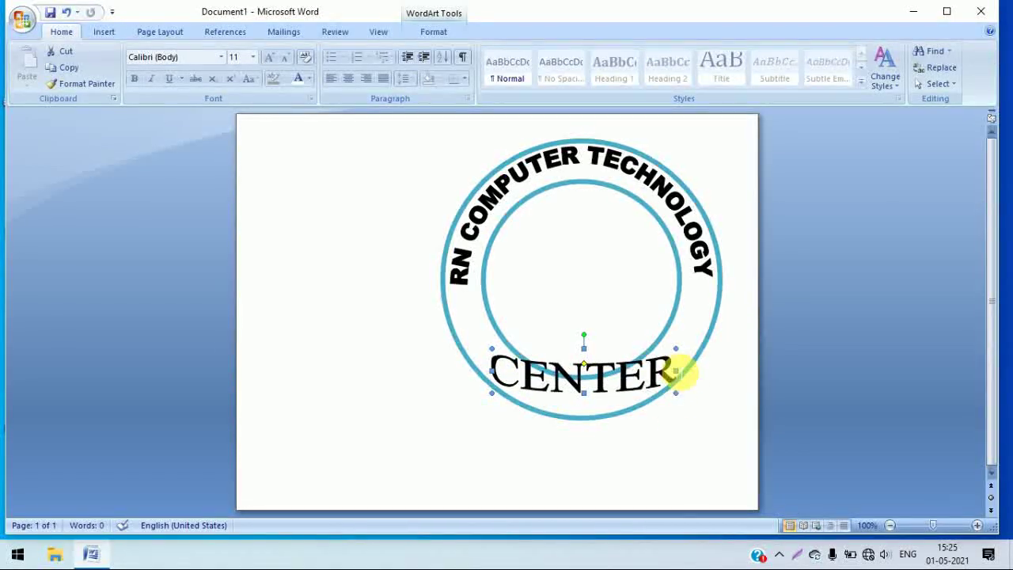
left_click_drag(675, 349, 669, 349)
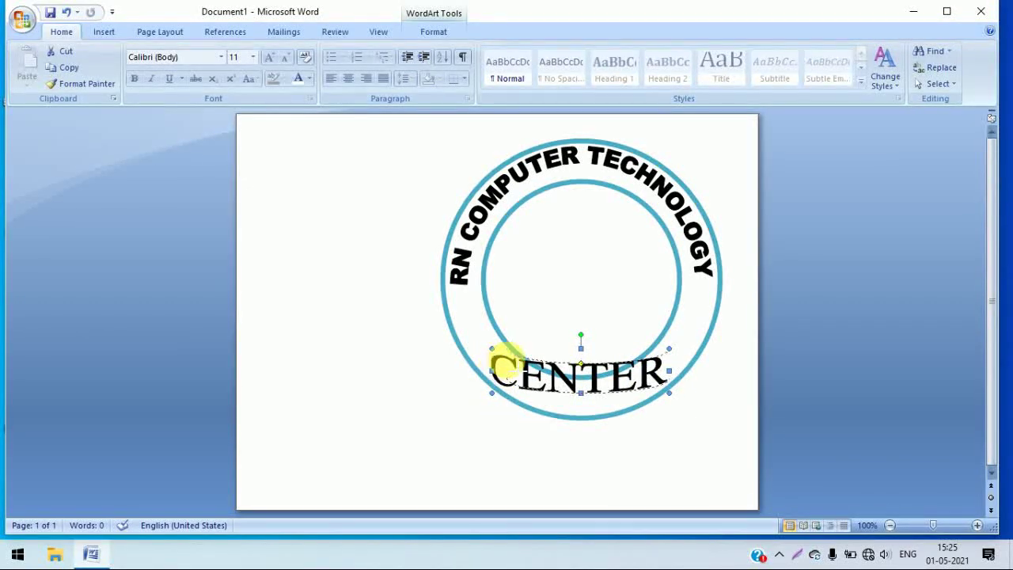
left_click_drag(507, 356, 507, 357)
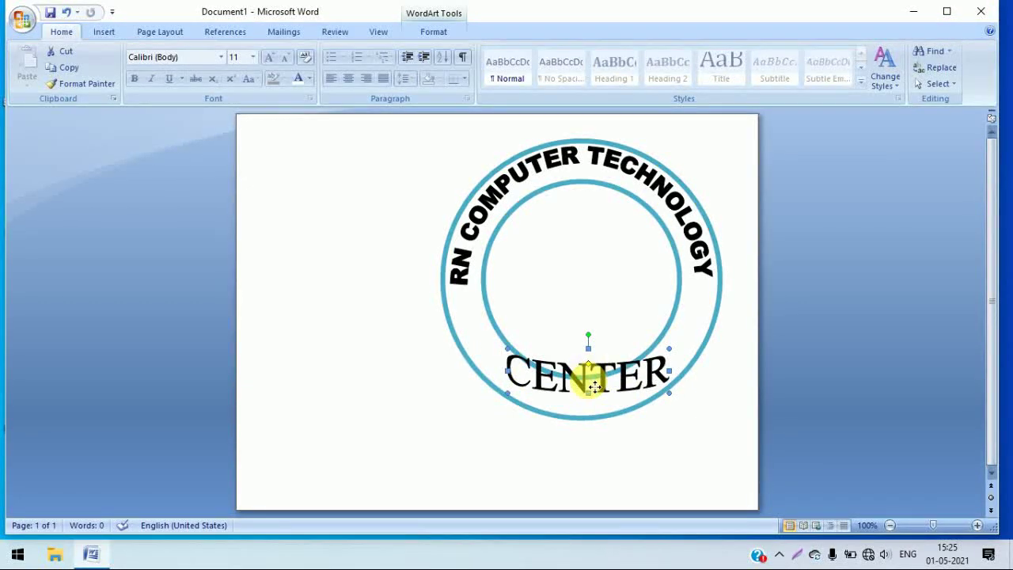
left_click_drag(592, 393, 593, 394)
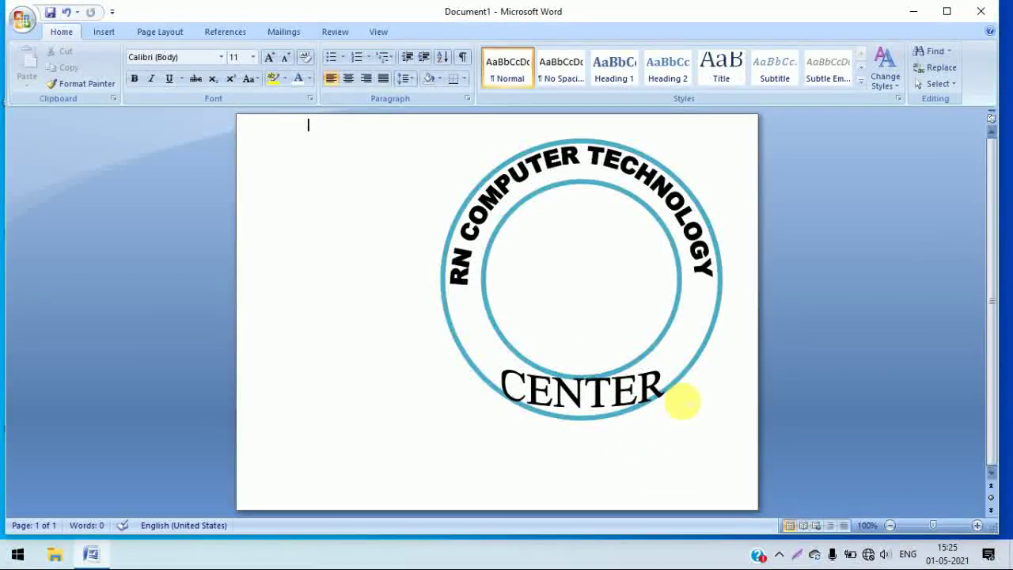
Step: Try a slightly shorter and narrower "CENTER" WordArt by lowering its upper edge and pulling in its right end
left_click(585, 380)
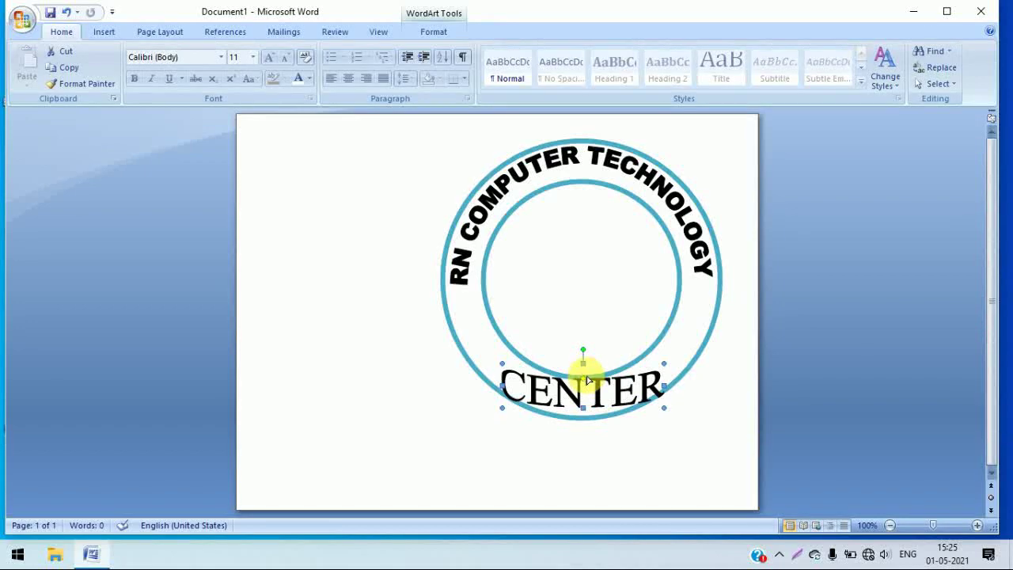
left_click_drag(583, 363, 584, 370)
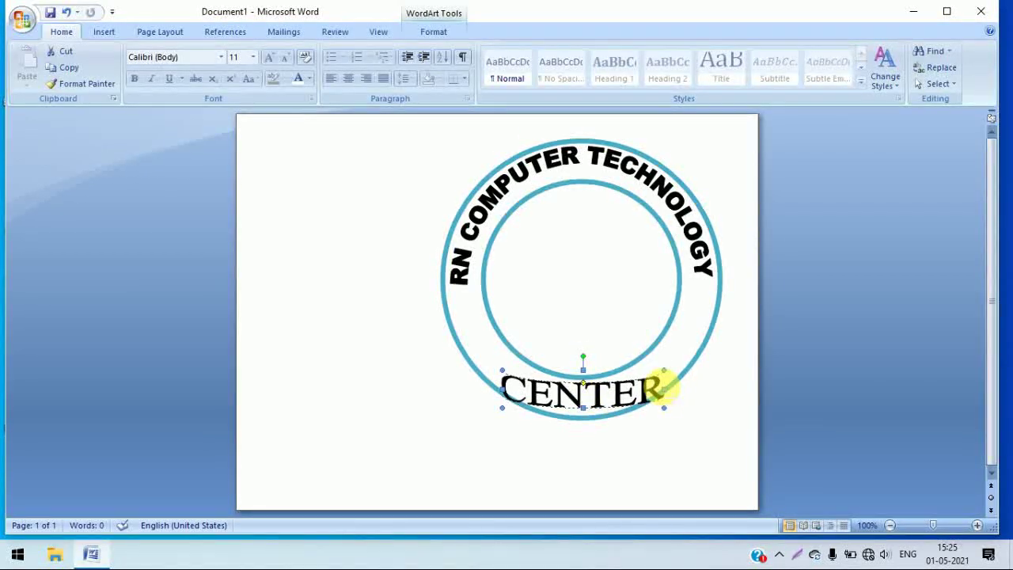
mouse_move(665, 387)
left_mouse_down()
mouse_move(654, 394)
mouse_move(660, 376)
left_mouse_up()
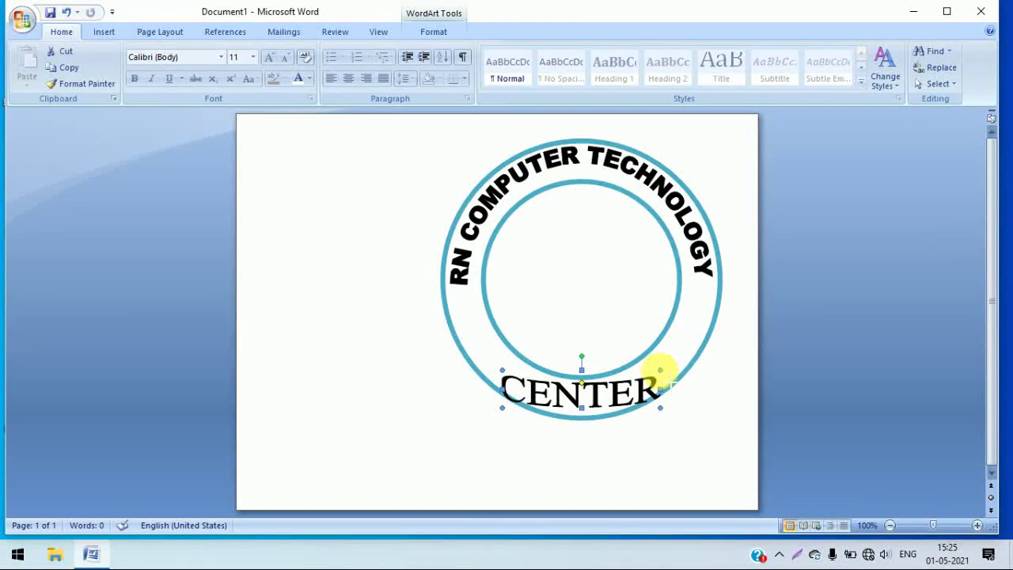
left_click(640, 444)
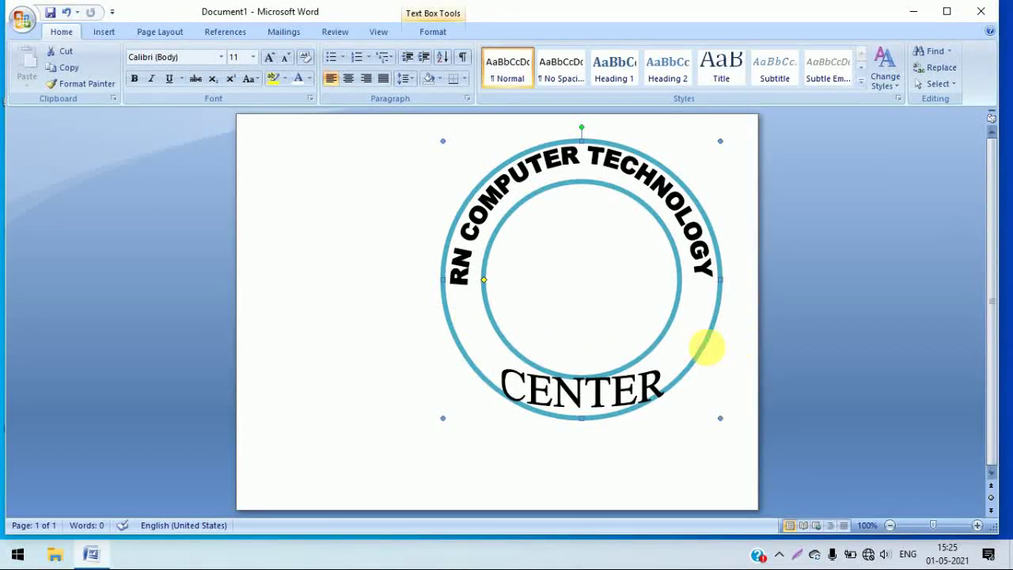
Step: Narrow the "CENTER" WordArt from both ends so it fits between the two circles at the bottom of the donut
left_click(593, 398)
left_click_drag(667, 385, 652, 370)
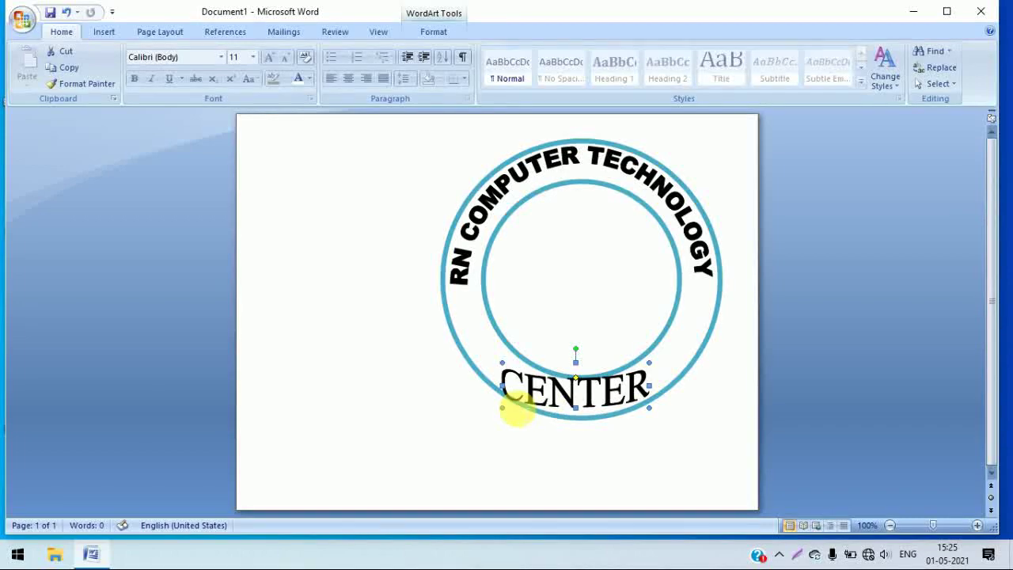
left_click(502, 386)
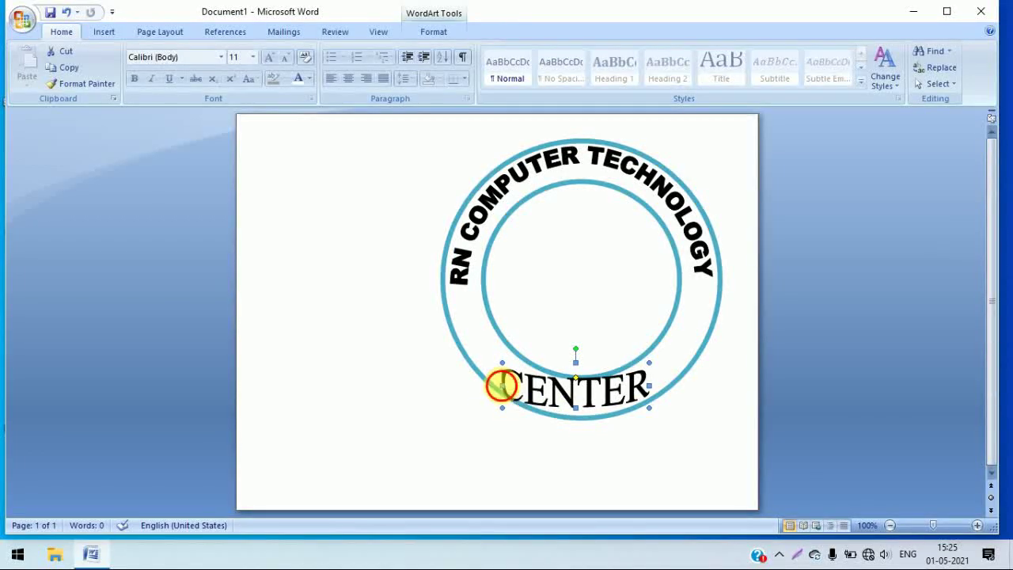
left_click_drag(522, 384, 523, 387)
left_click(532, 372)
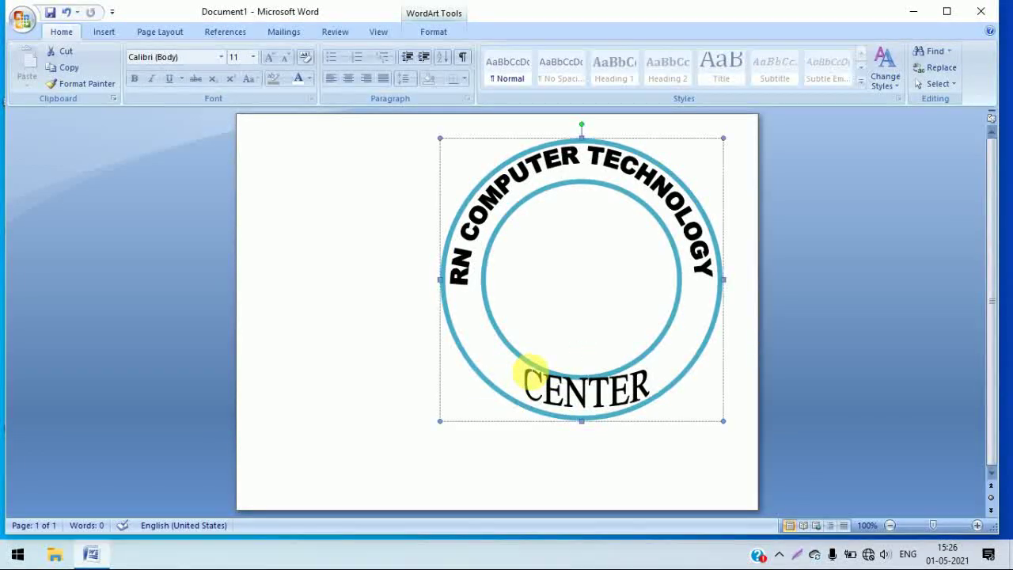
Step: Widen the "CENTER" WordArt slightly from its upper corners and lower its top edge to sit beneath the inner circle
left_click(536, 379)
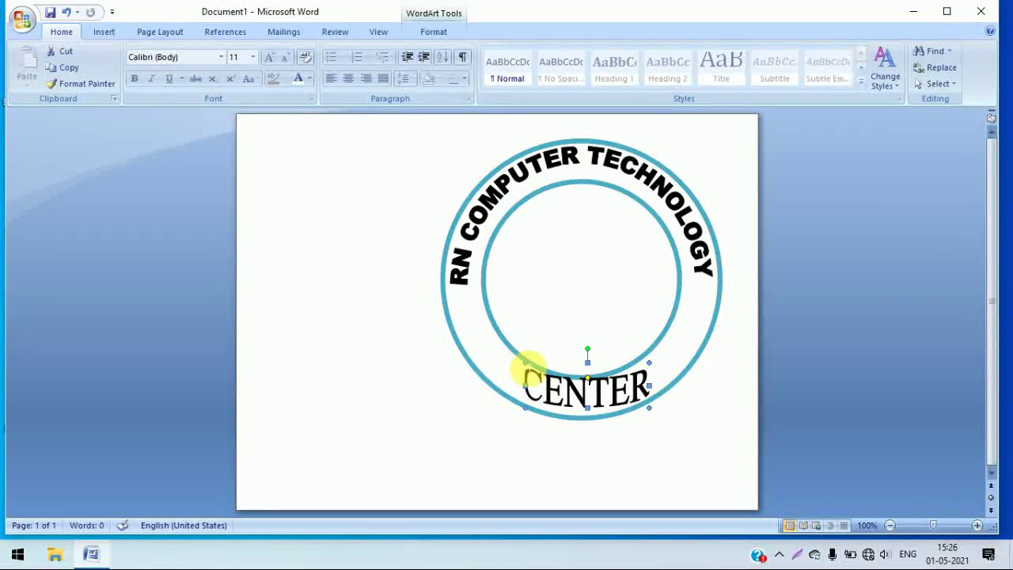
left_click_drag(529, 367, 515, 351)
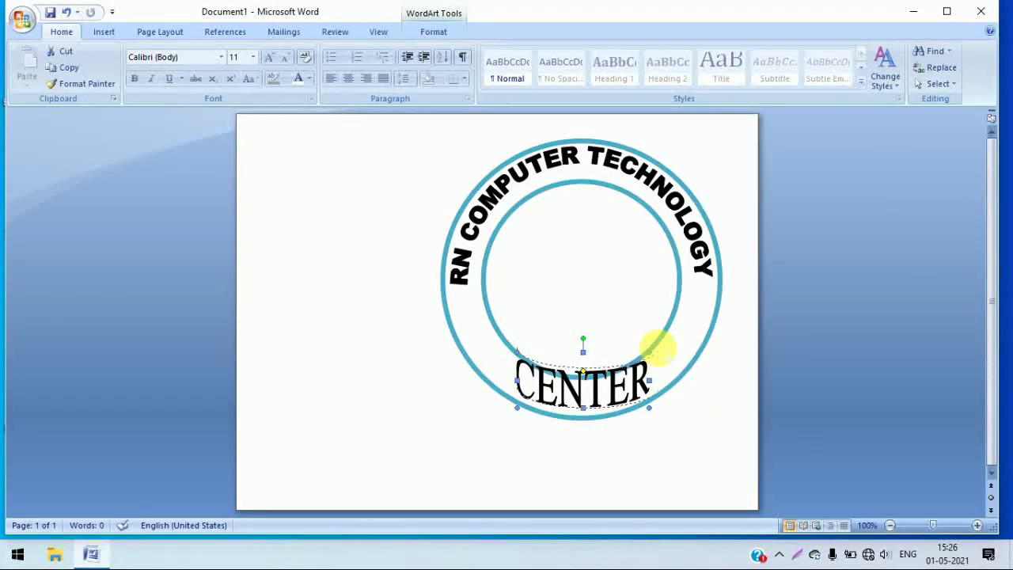
left_click_drag(650, 351, 658, 346)
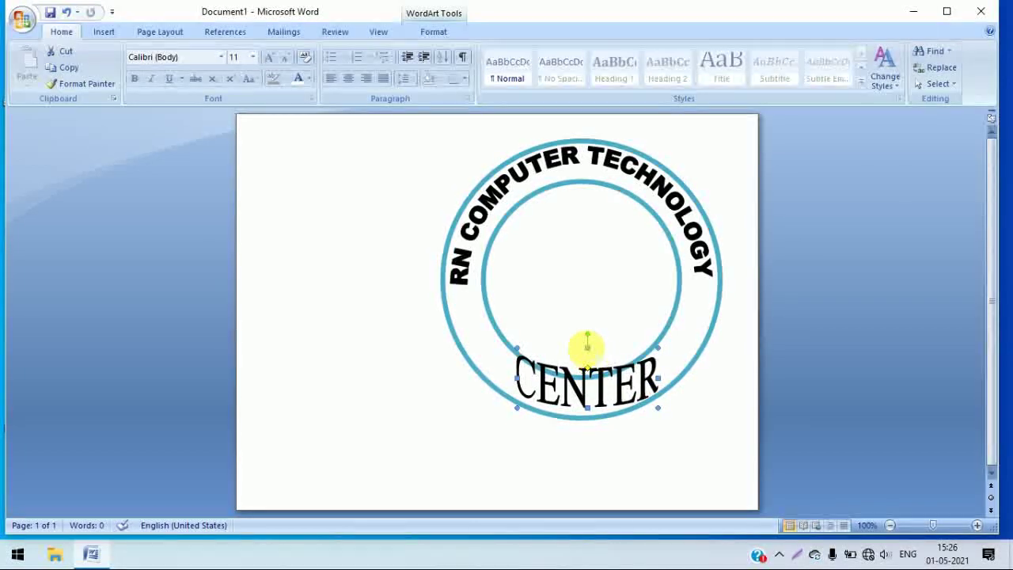
left_click_drag(587, 357, 588, 362)
left_click(616, 441)
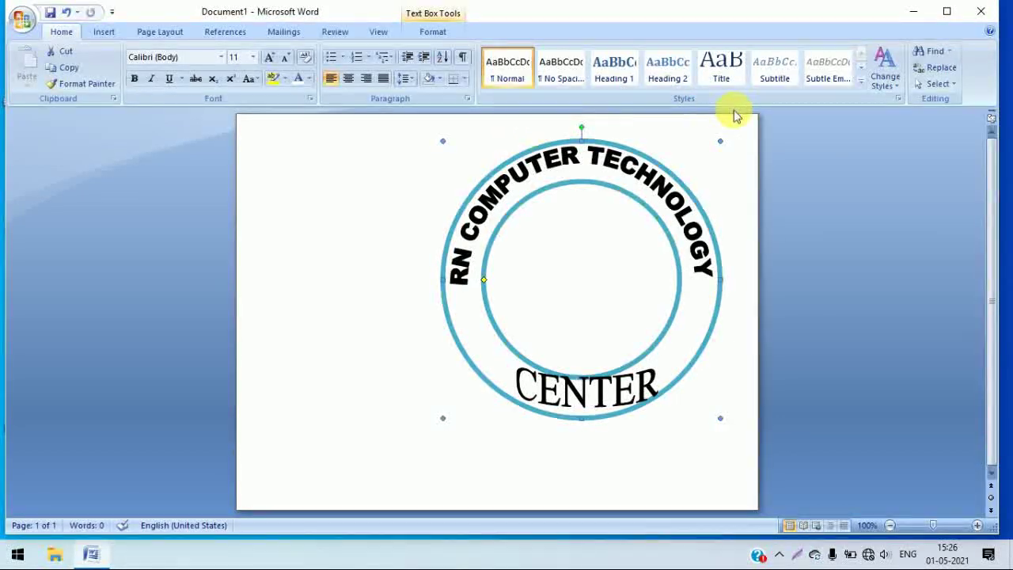
left_click(103, 35)
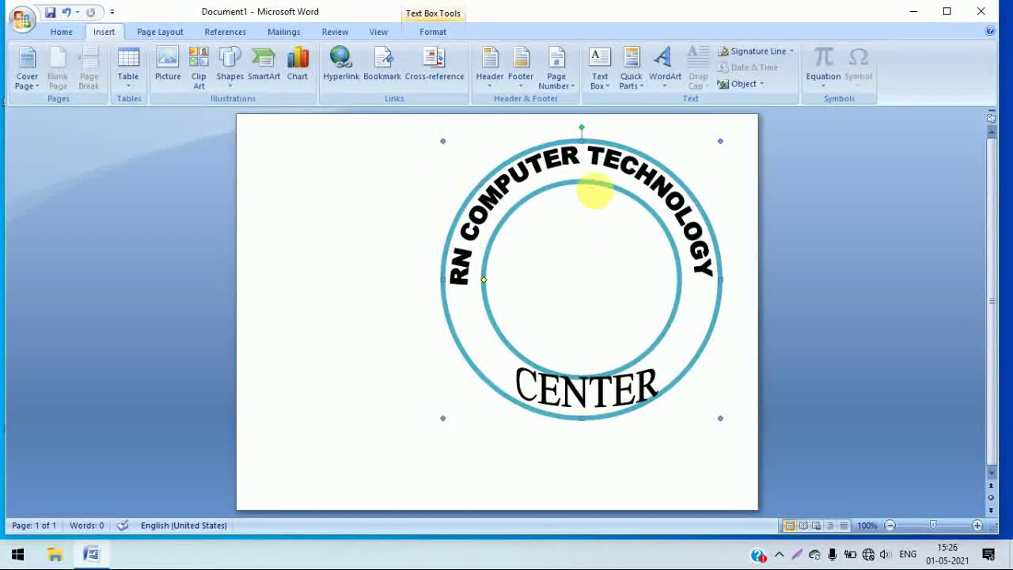
left_click(825, 81)
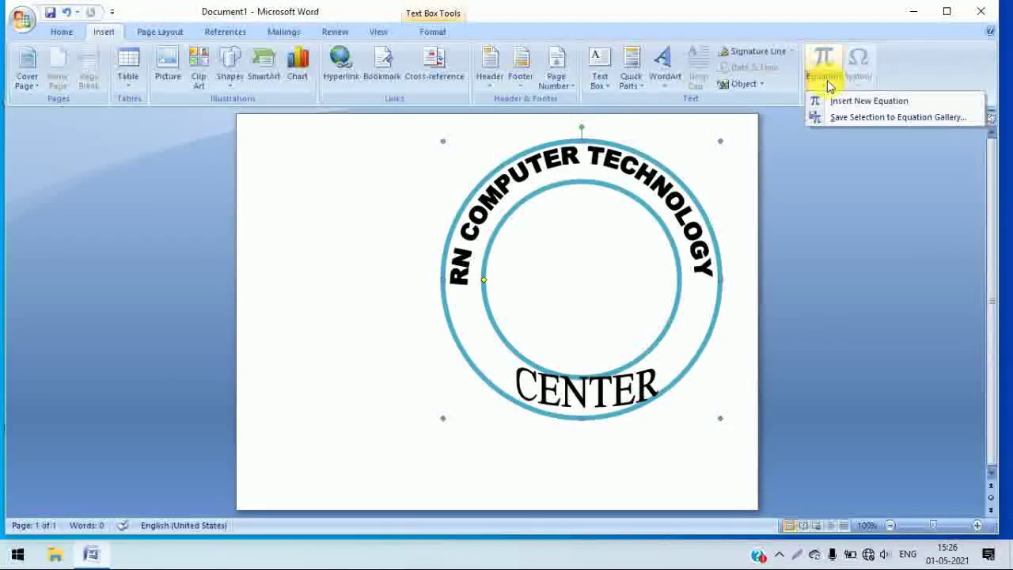
left_click(877, 118)
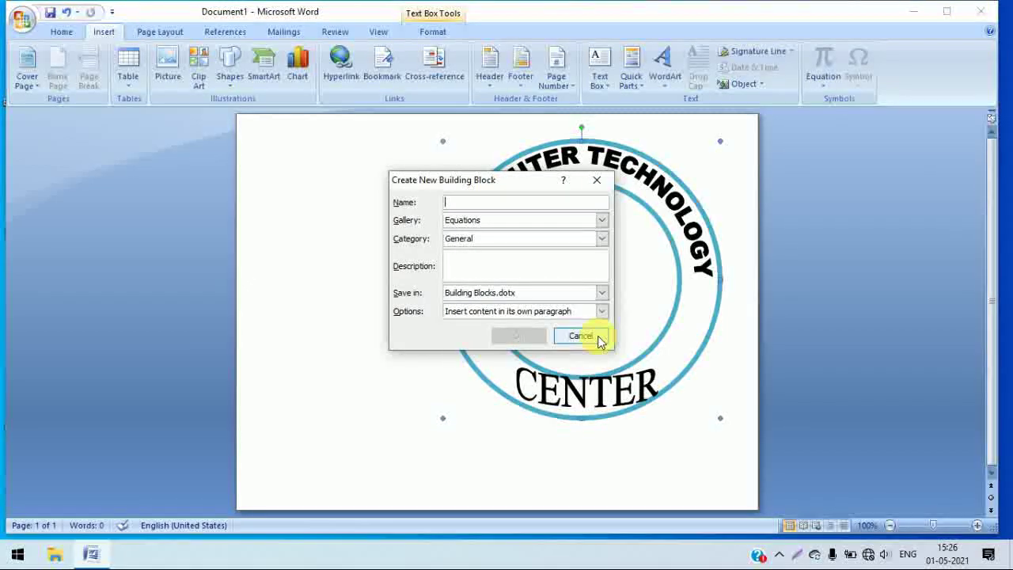
left_click(581, 335)
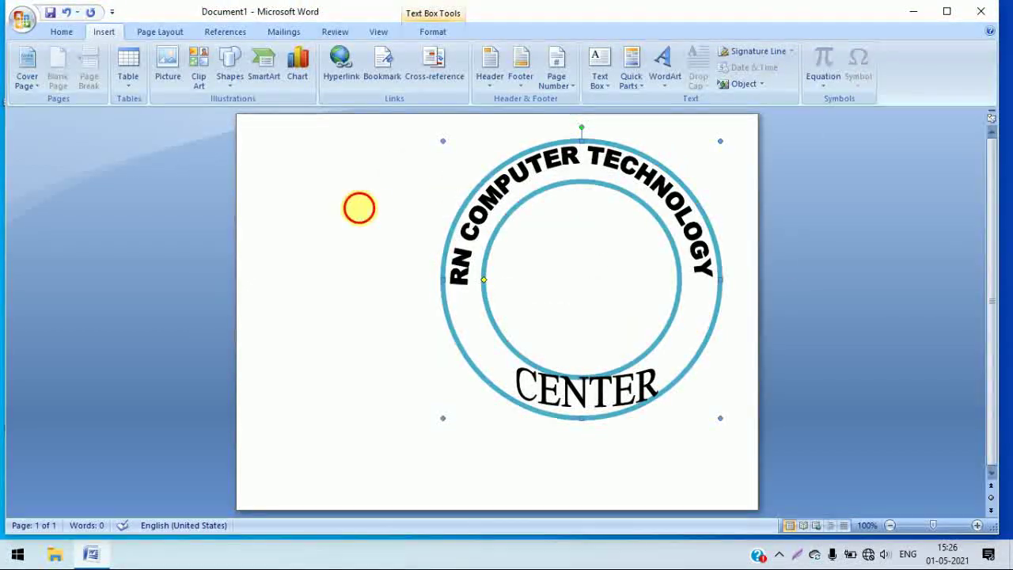
Step: Insert two asterisk symbols at the start of the page and paste a third one beside them
left_click(366, 197)
left_click(864, 82)
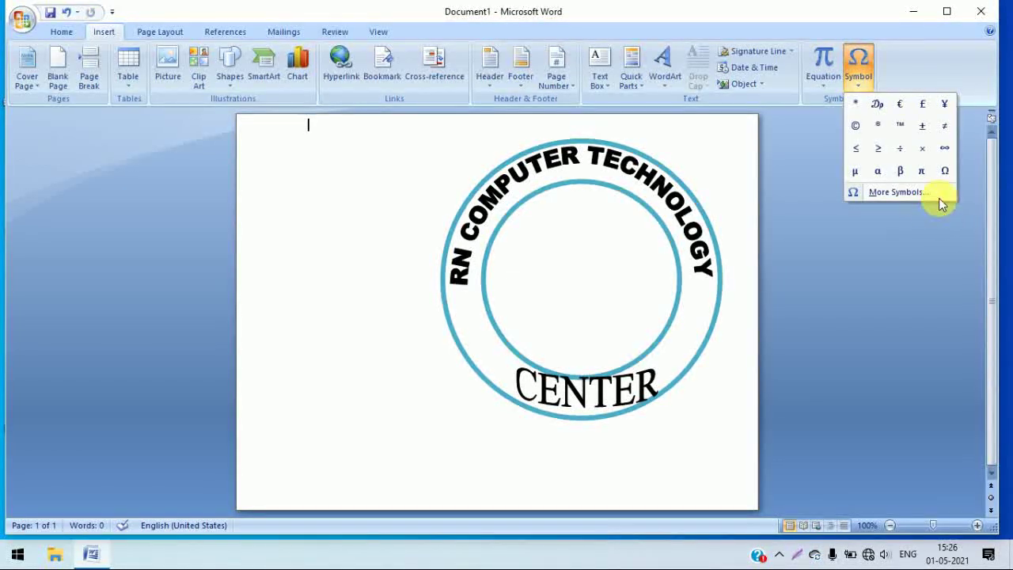
left_click(925, 192)
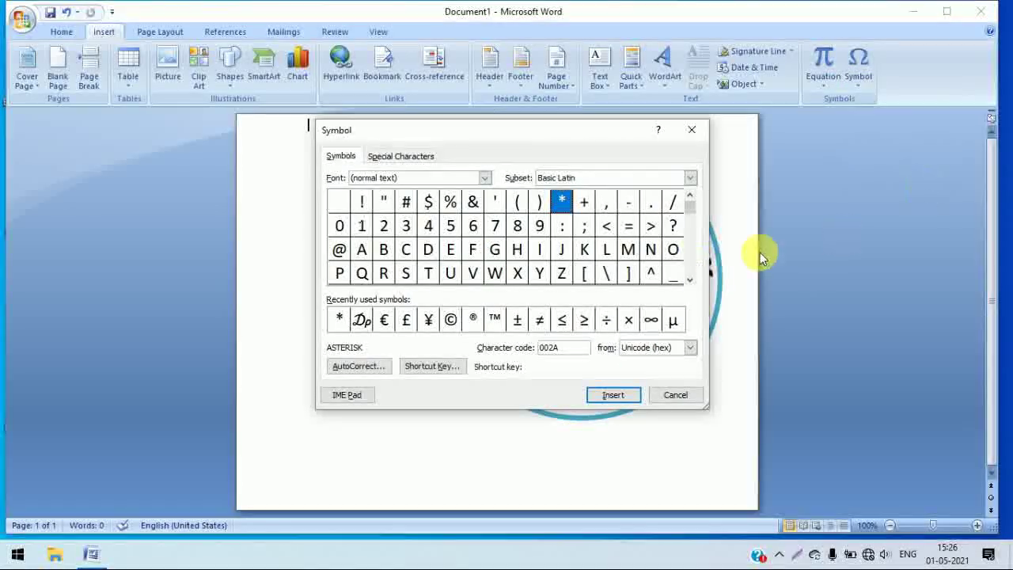
left_click(688, 132)
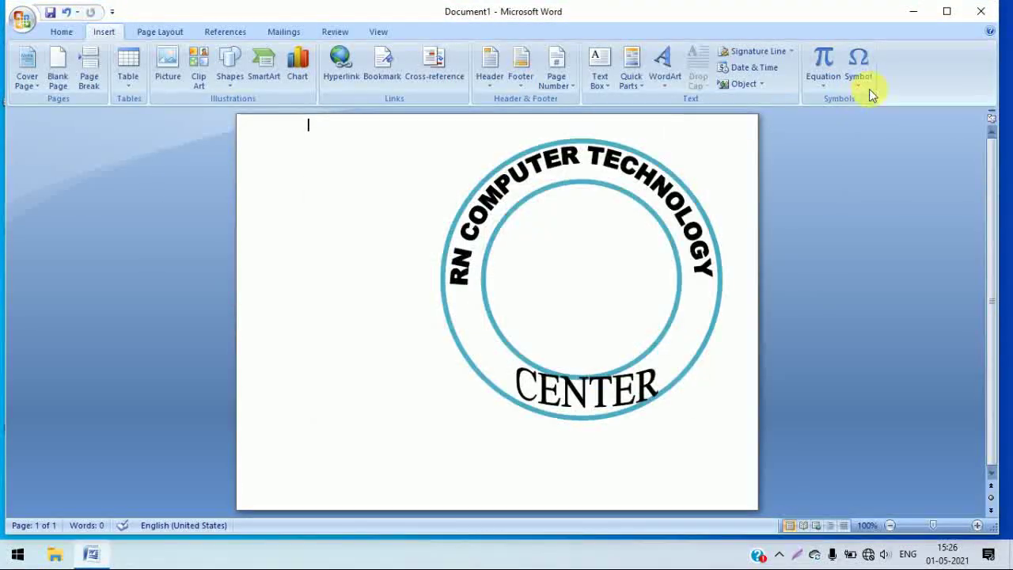
left_click(863, 84)
left_click(855, 107)
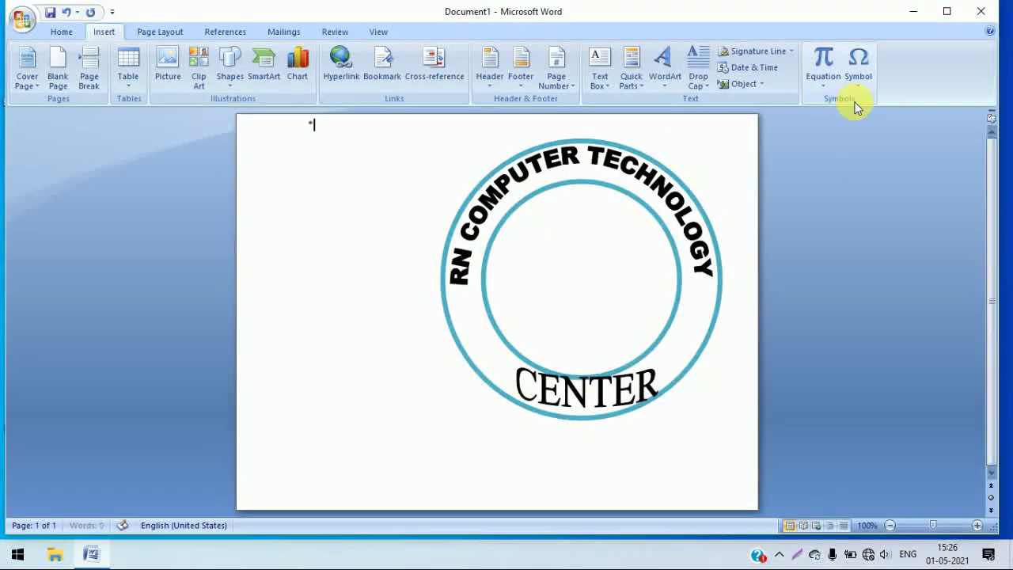
left_click(861, 83)
left_click(855, 107)
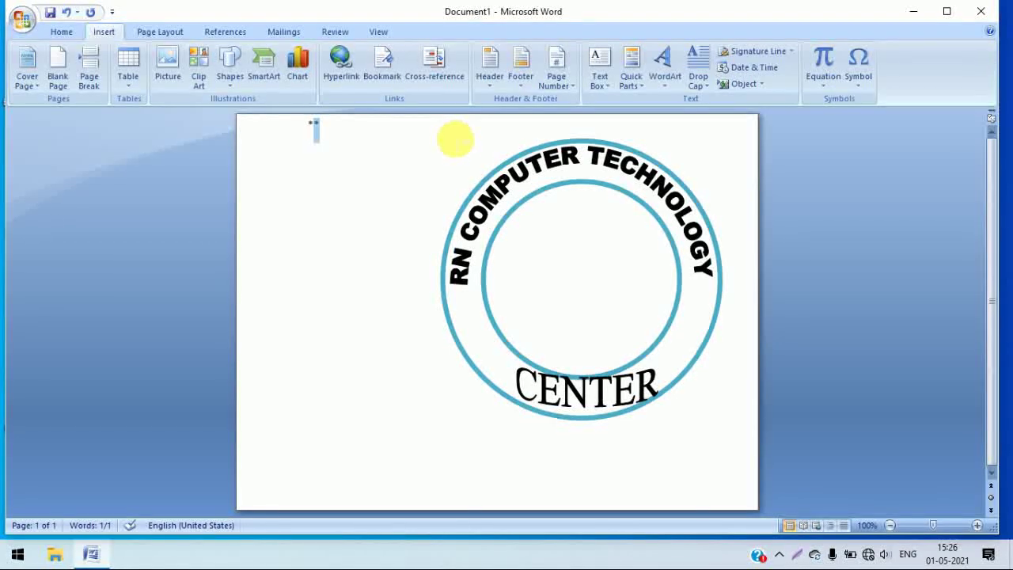
left_click(696, 311)
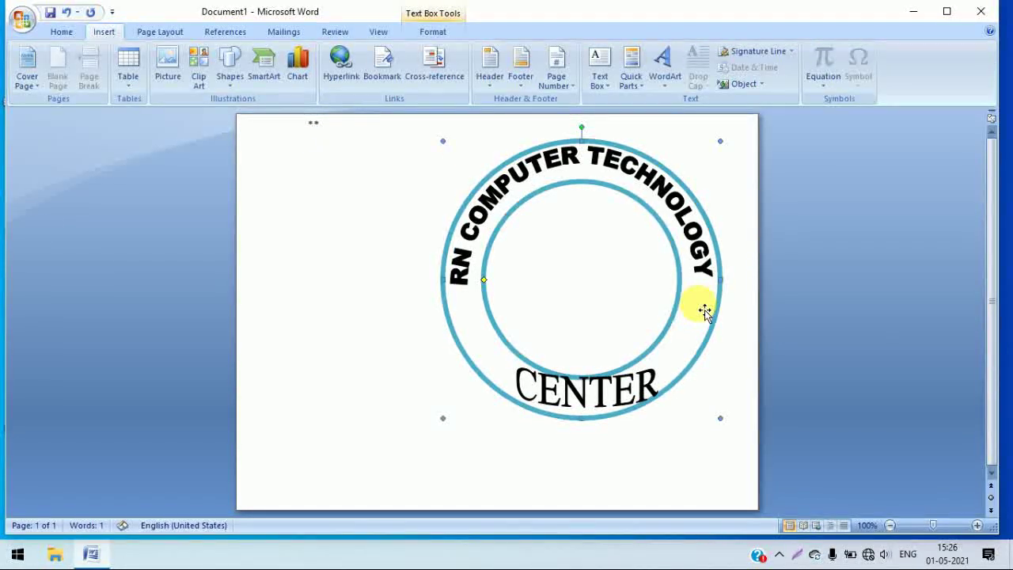
key("ctrl+v")
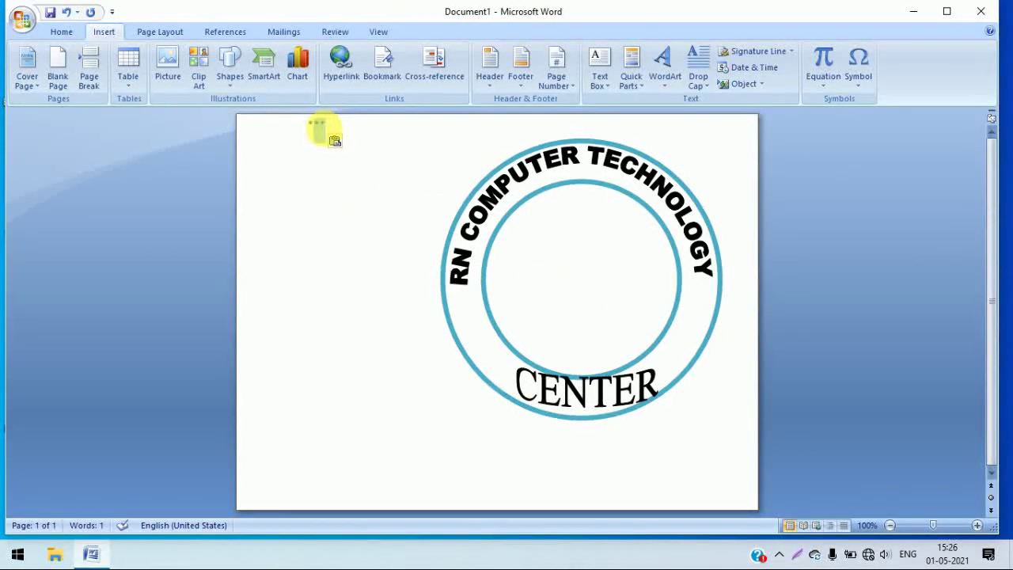
Step: Turn the last asterisk into plain outlined WordArt in Arial Black, size 36
left_click_drag(327, 129, 319, 125)
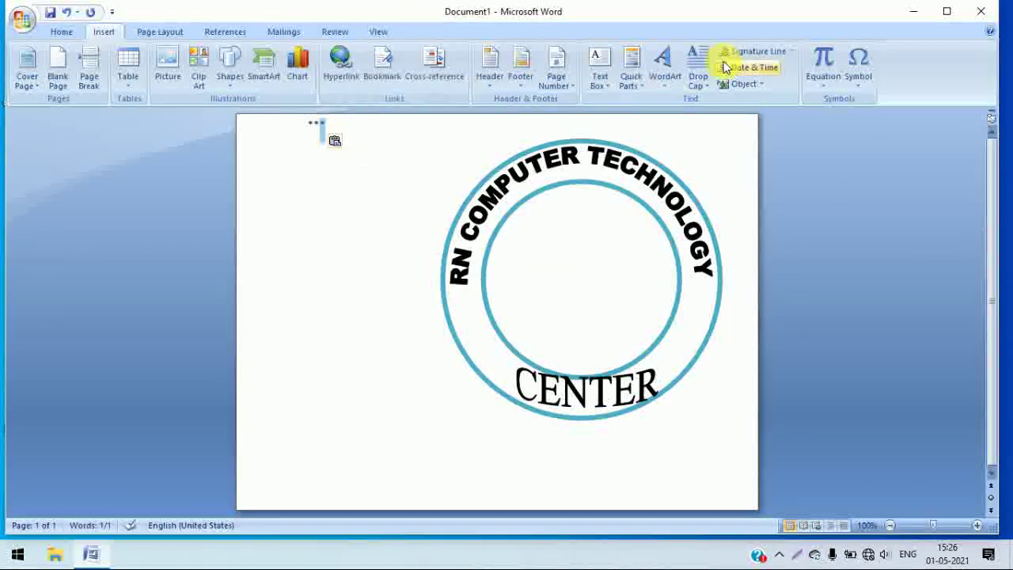
left_click(665, 67)
left_click(672, 110)
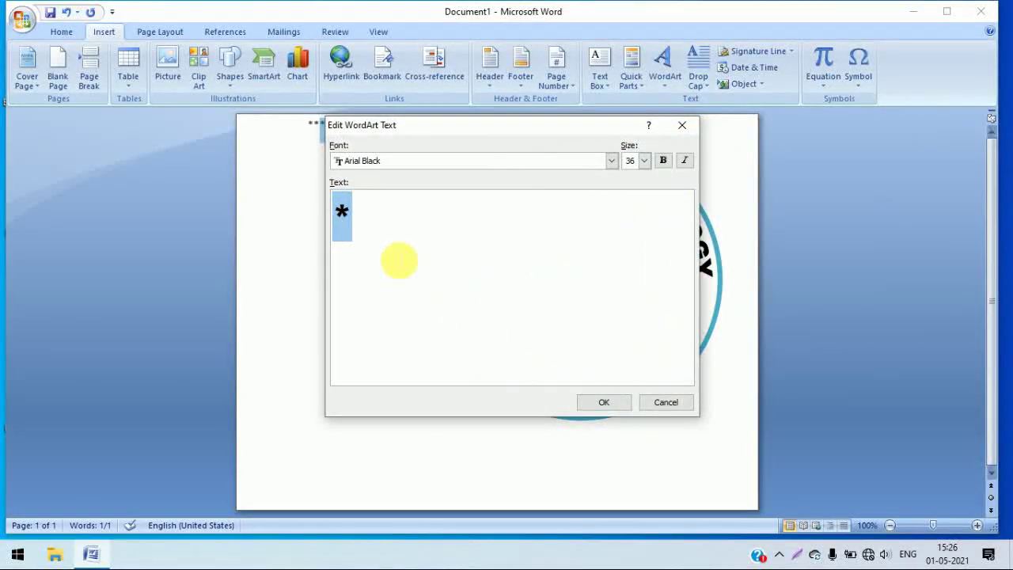
left_click(645, 161)
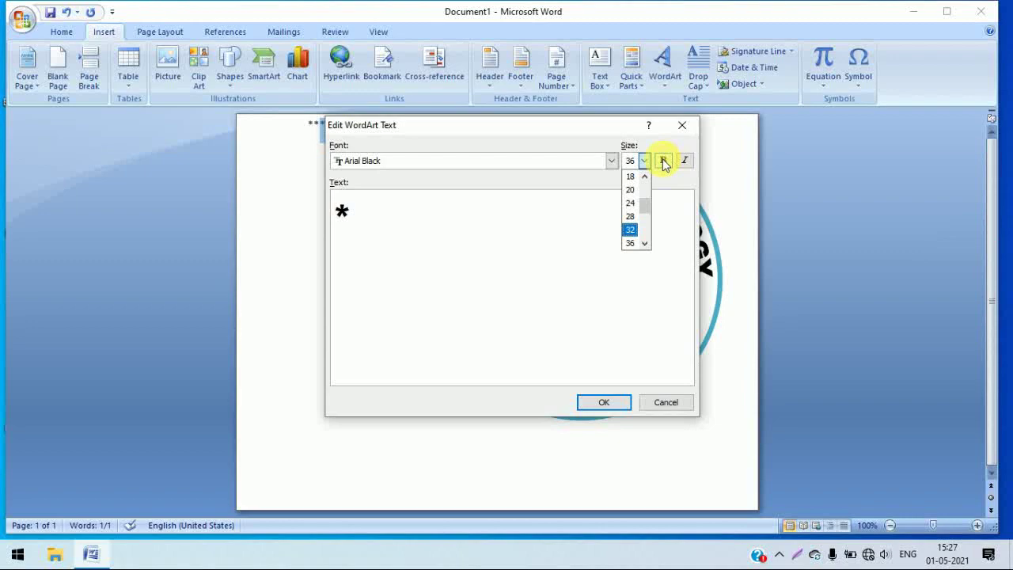
left_click(639, 242)
left_click(664, 160)
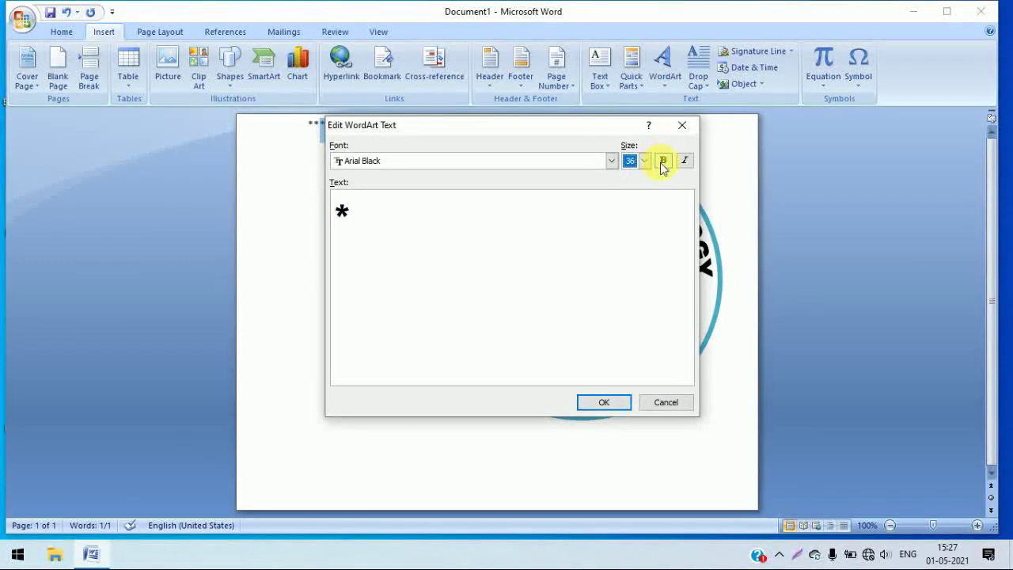
left_click(604, 404)
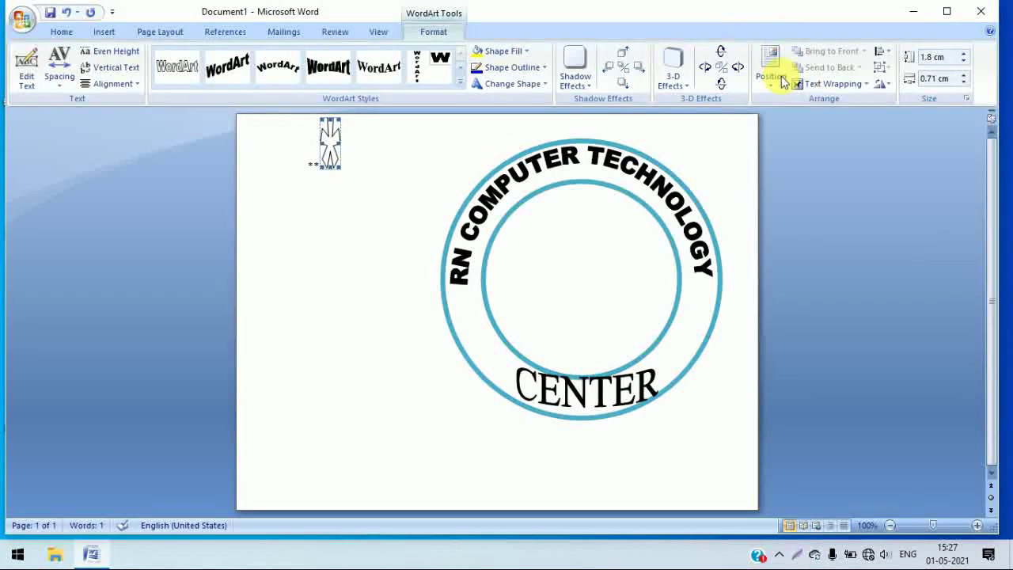
Step: Set the asterisk WordArt in front of text and place it and a copy on opposite sides of the ring, below the arched title's ends
left_click(815, 85)
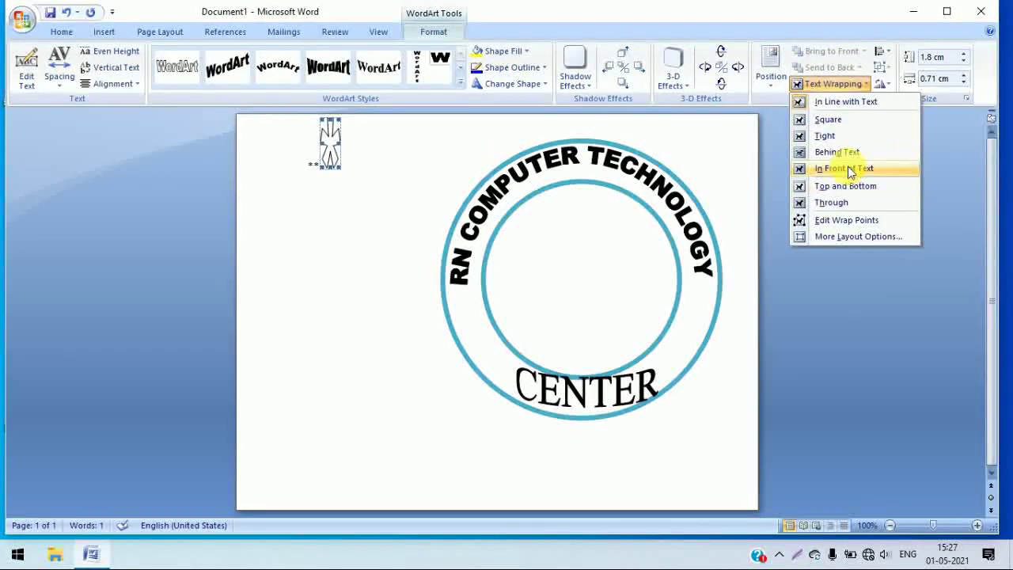
left_click(846, 167)
left_click_drag(328, 140, 700, 329)
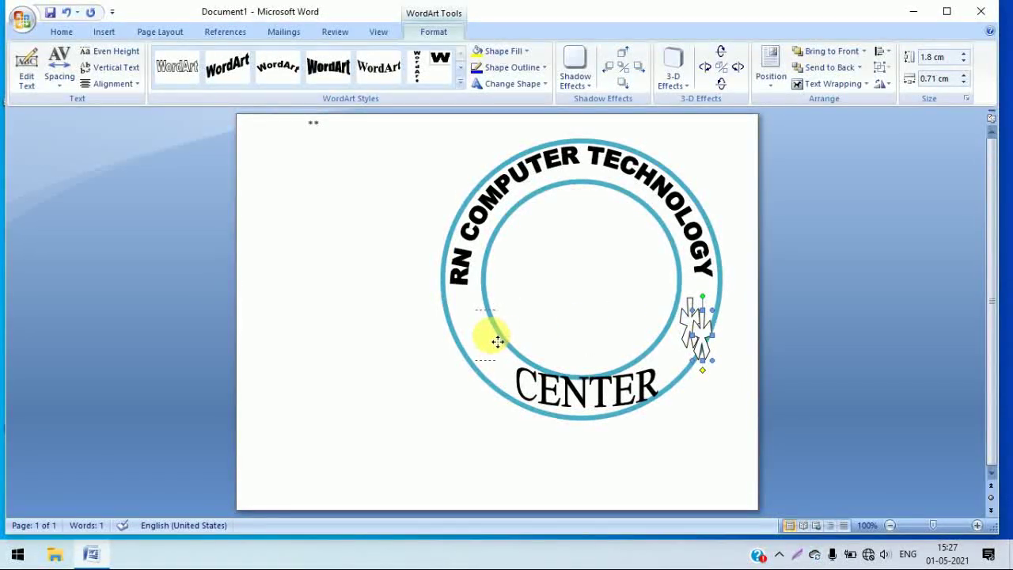
left_click_drag(492, 343, 478, 333)
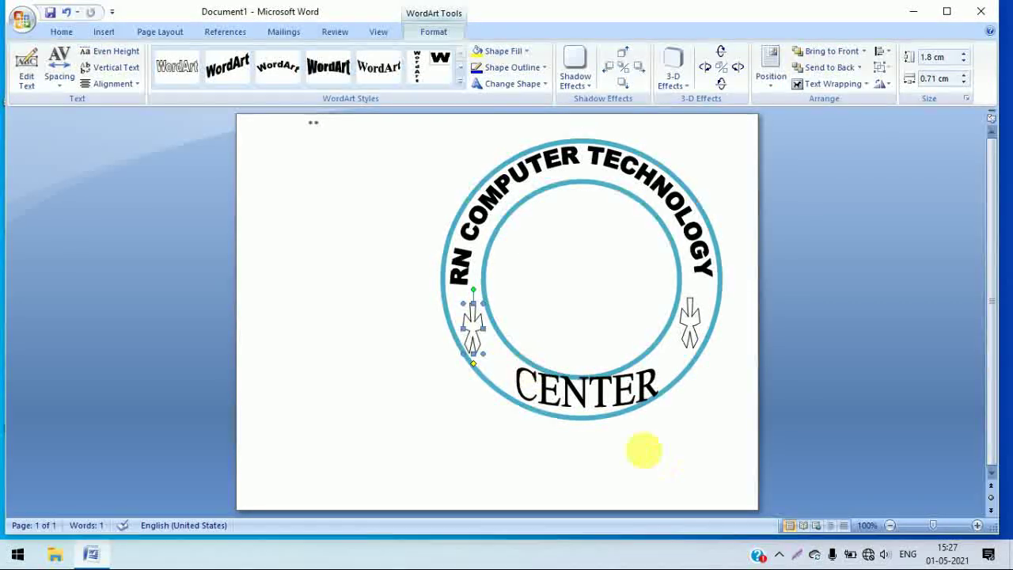
Step: Fill the outlined asterisk WordArt below the end of "TECHNOLOGY" with light orange from the standard colour hexagon
left_click(732, 431)
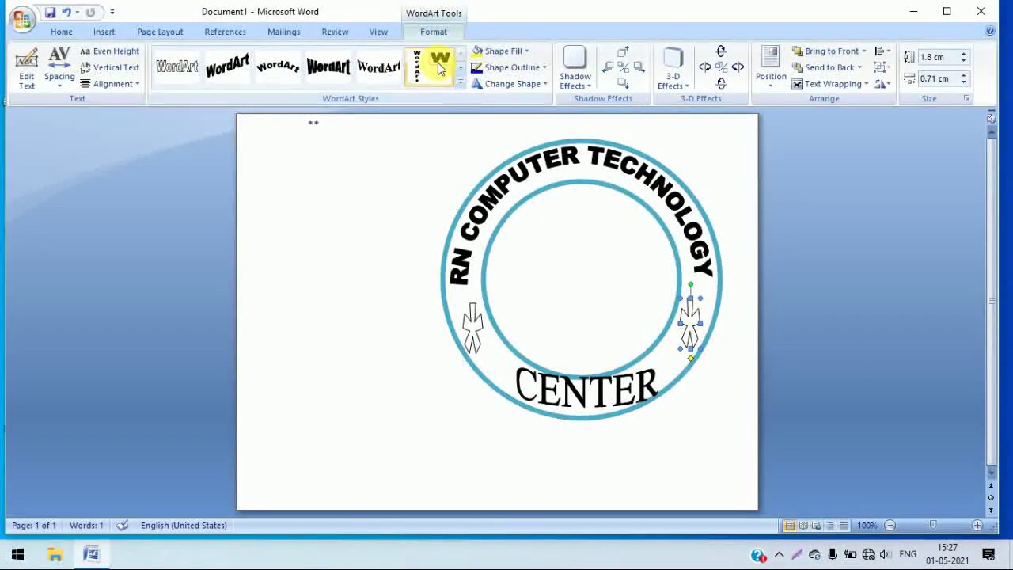
left_click(527, 52)
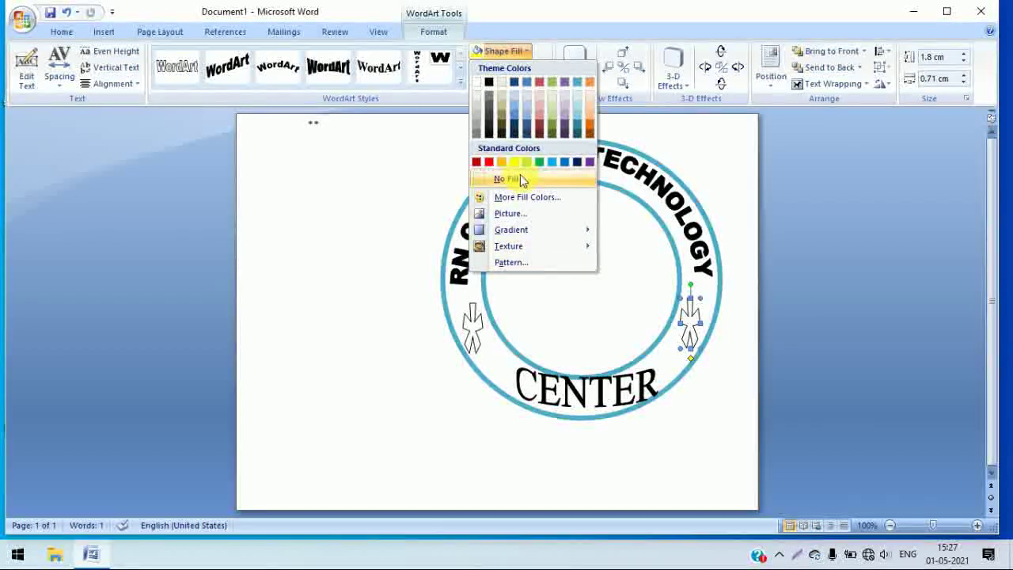
left_click(529, 198)
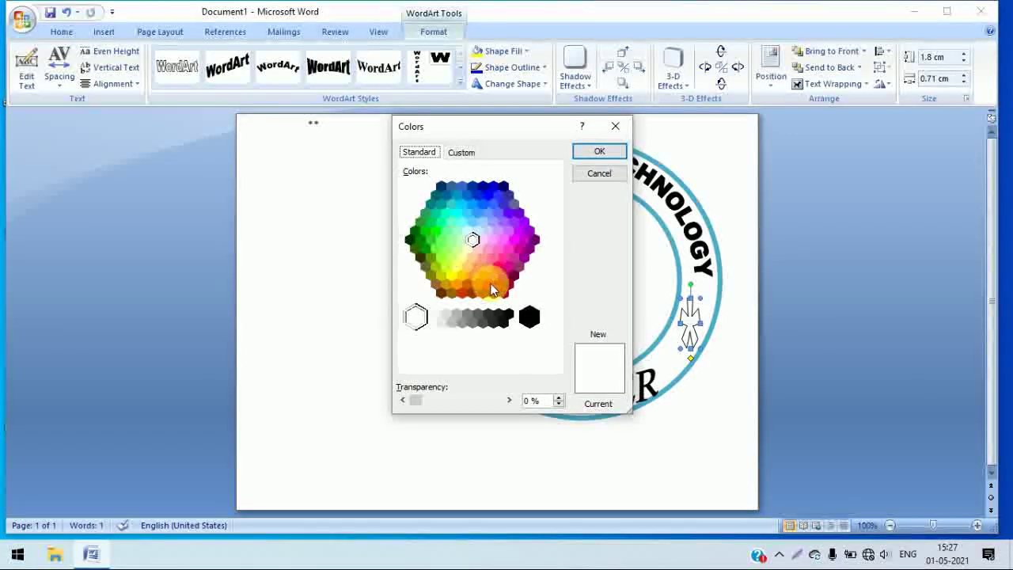
left_click(462, 275)
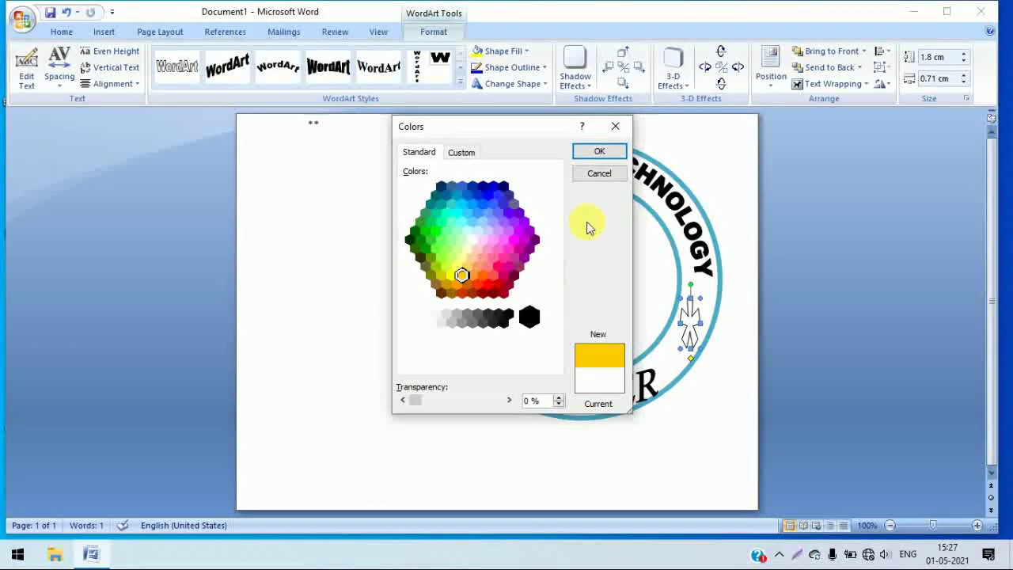
left_click(473, 275)
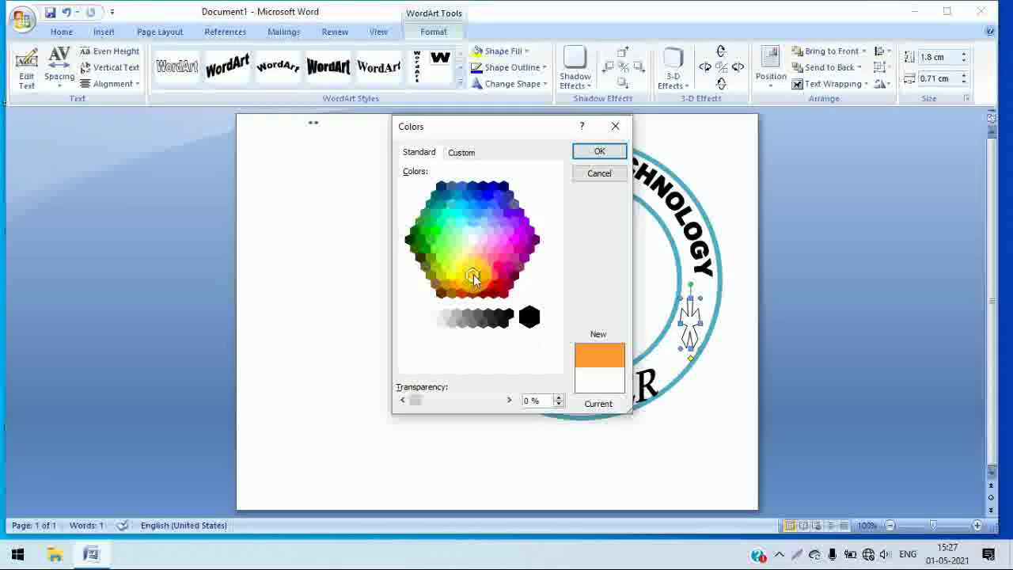
left_click(600, 151)
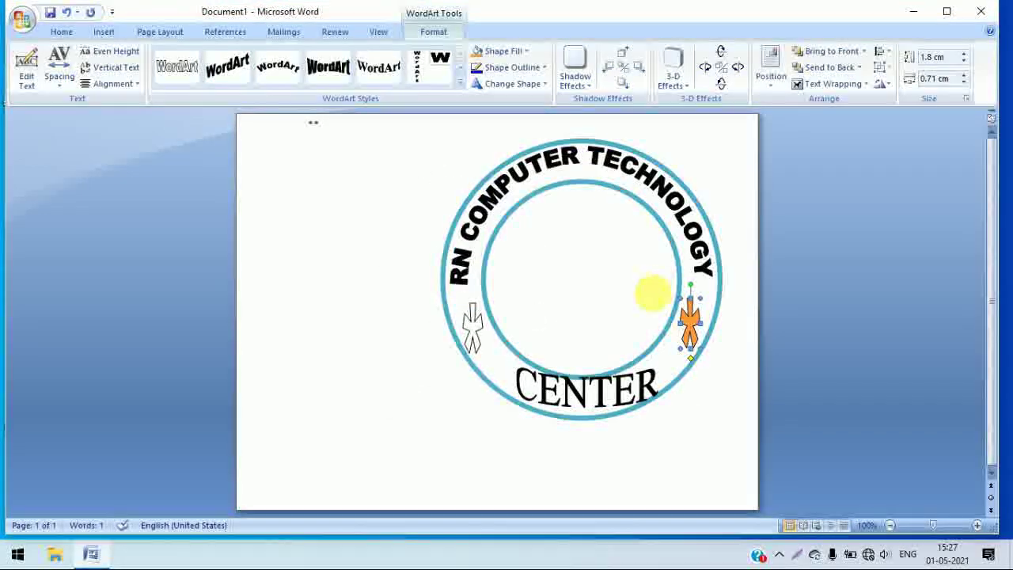
Step: Apply the same orange fill to the asterisk WordArt below "RN" and deselect it
left_click(481, 336)
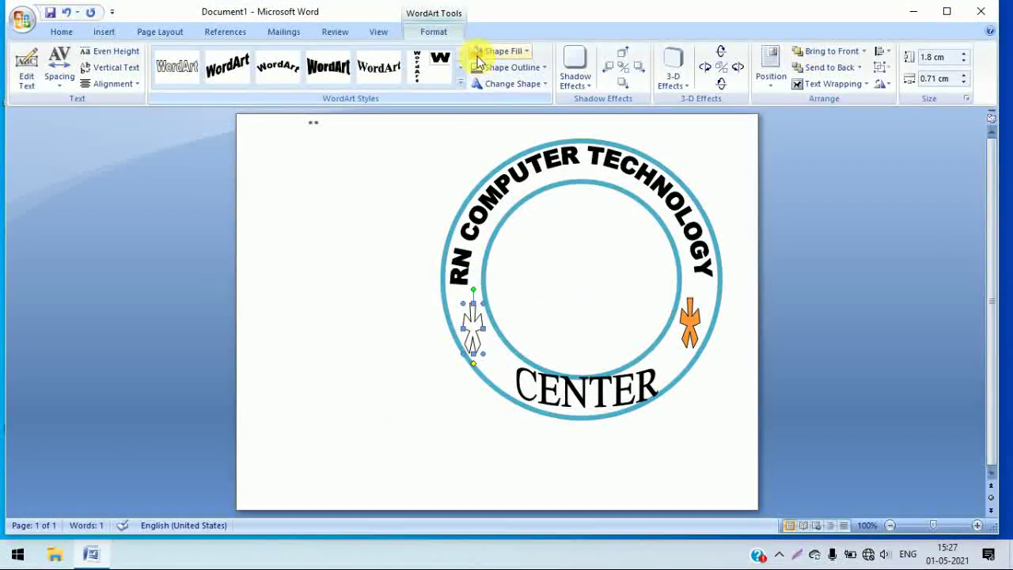
left_click(478, 52)
left_click(483, 413)
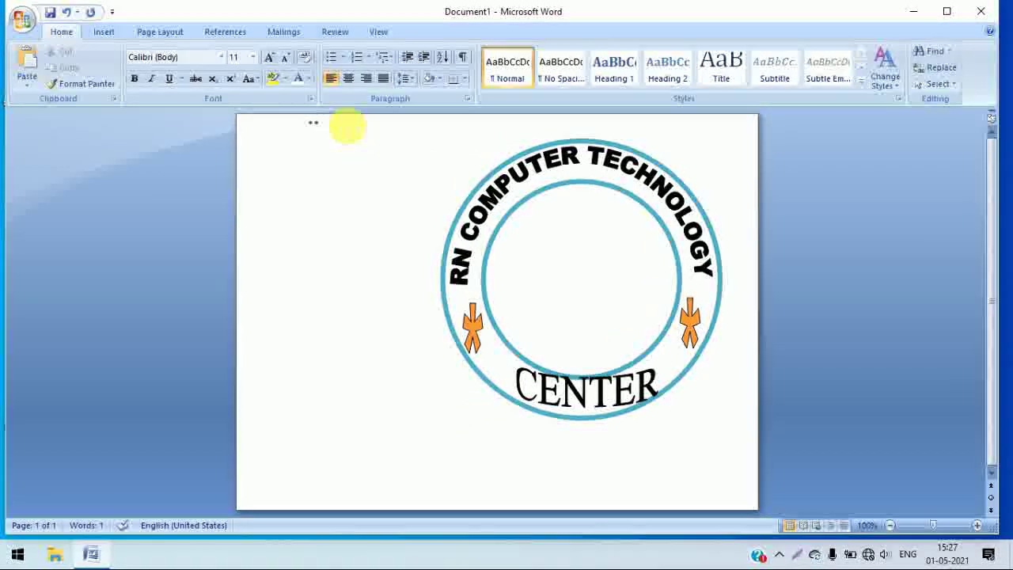
left_click(287, 125)
key("Delete")
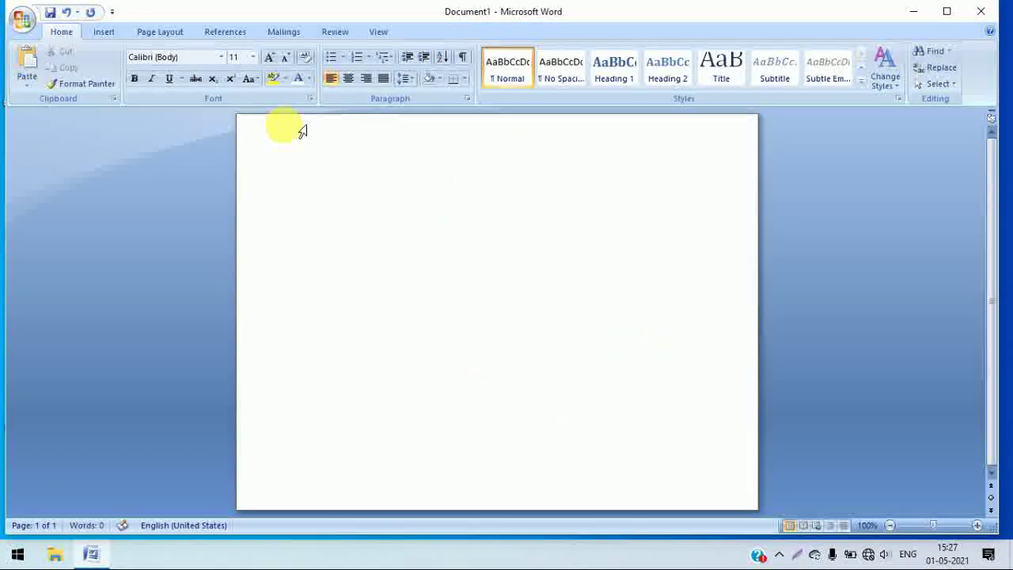
key("ctrl+z")
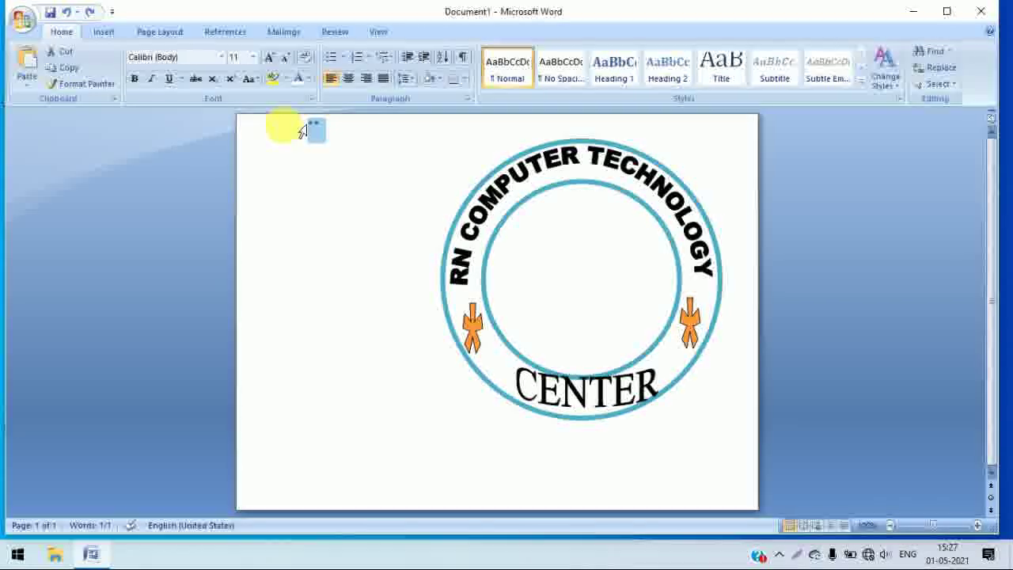
Step: Erase the two leftover asterisk characters at the start of the page without deleting the logo objects
left_click(352, 142)
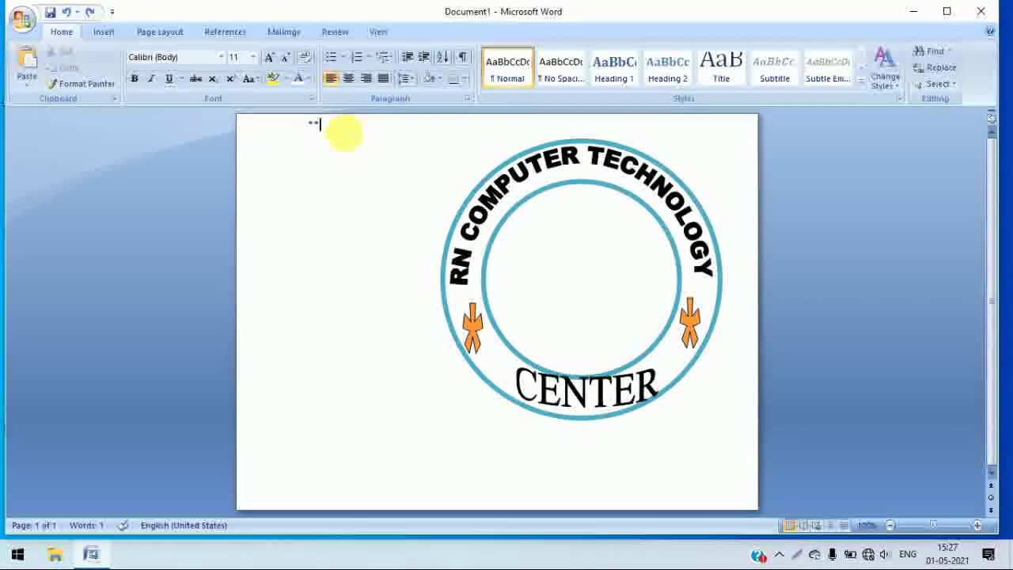
key("BackSpace")
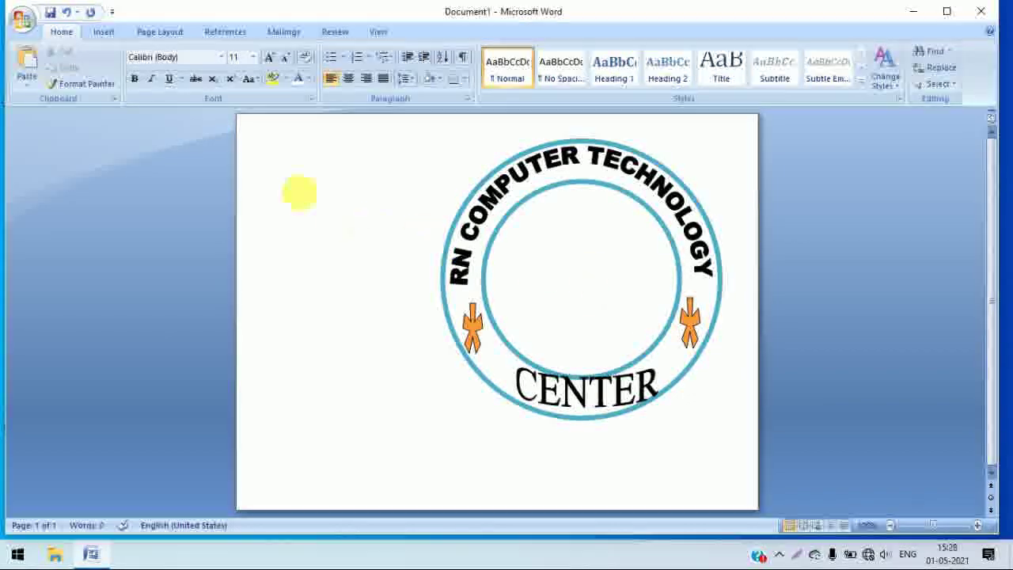
left_click(285, 156)
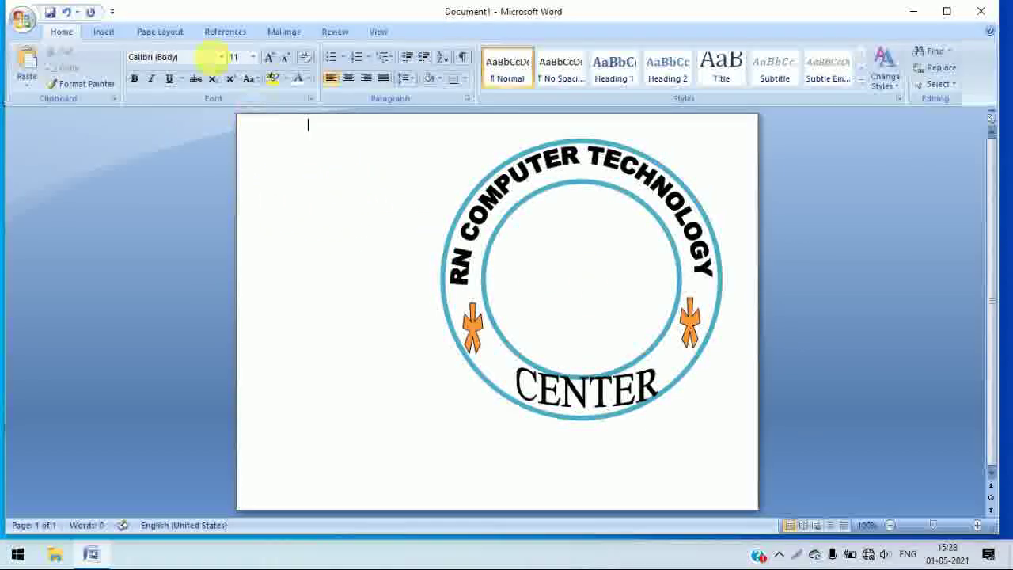
Step: Open the Clip Art task pane for inserting an illustration
left_click(104, 31)
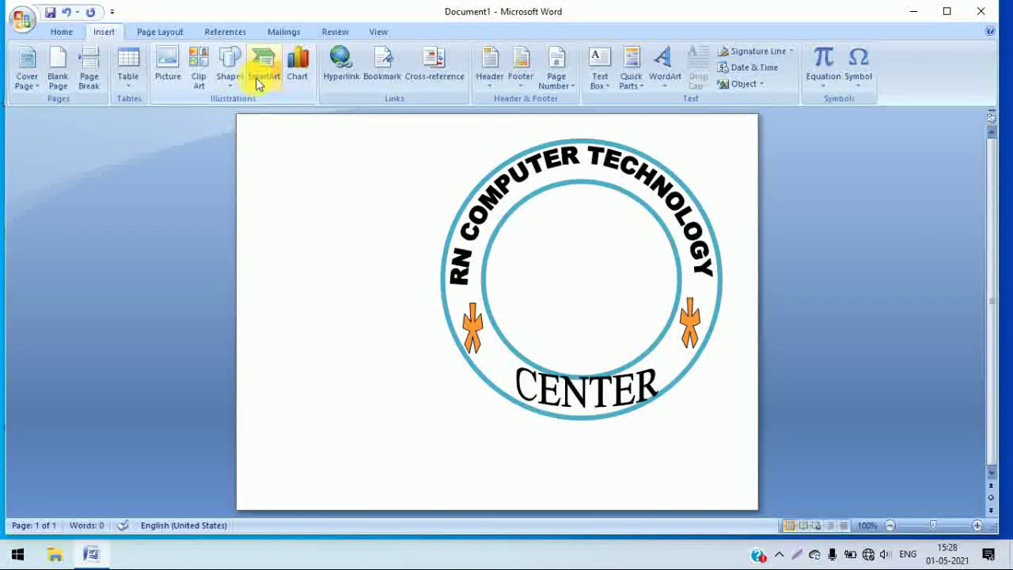
left_click(200, 78)
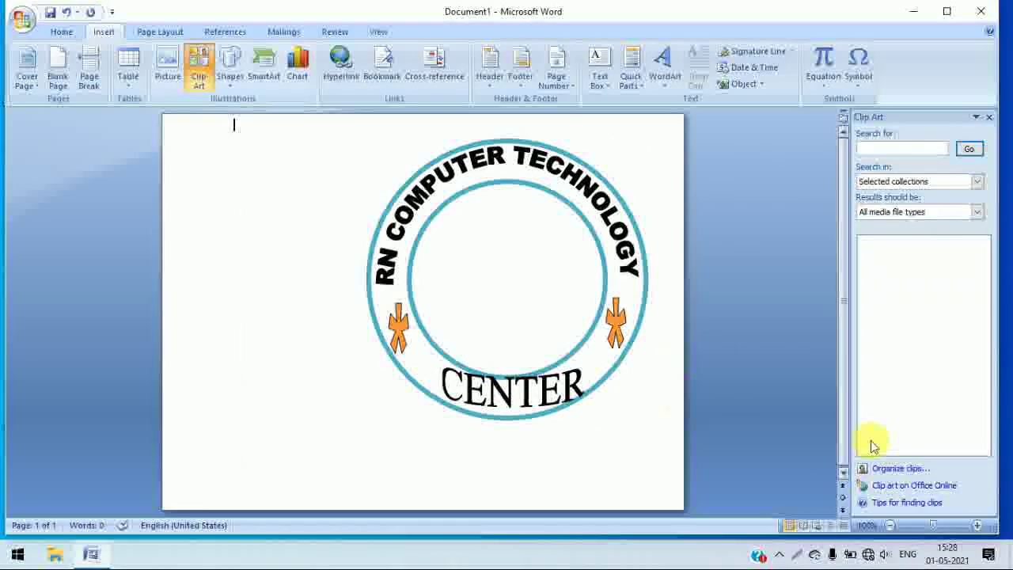
left_click(870, 475)
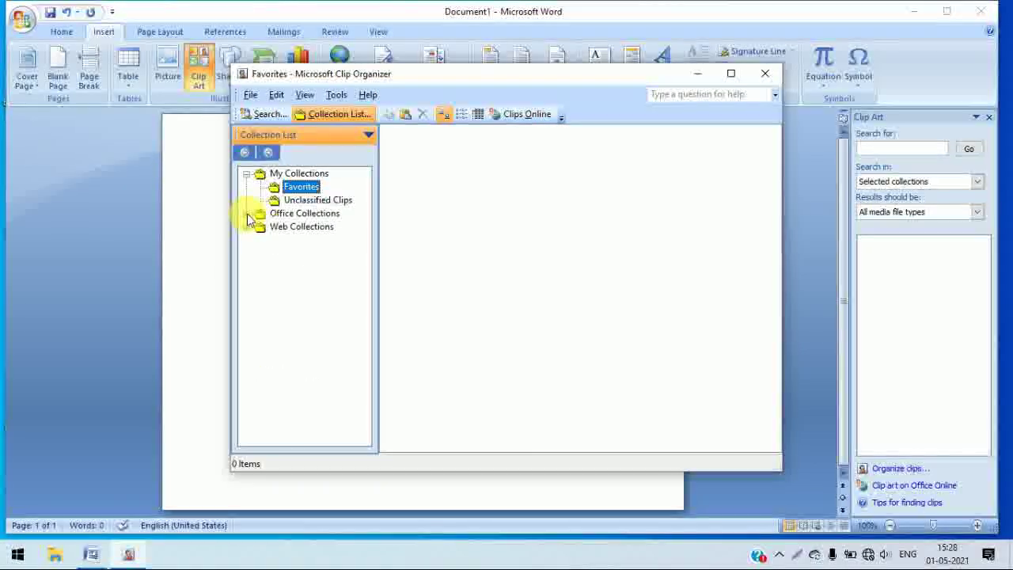
left_click(247, 214)
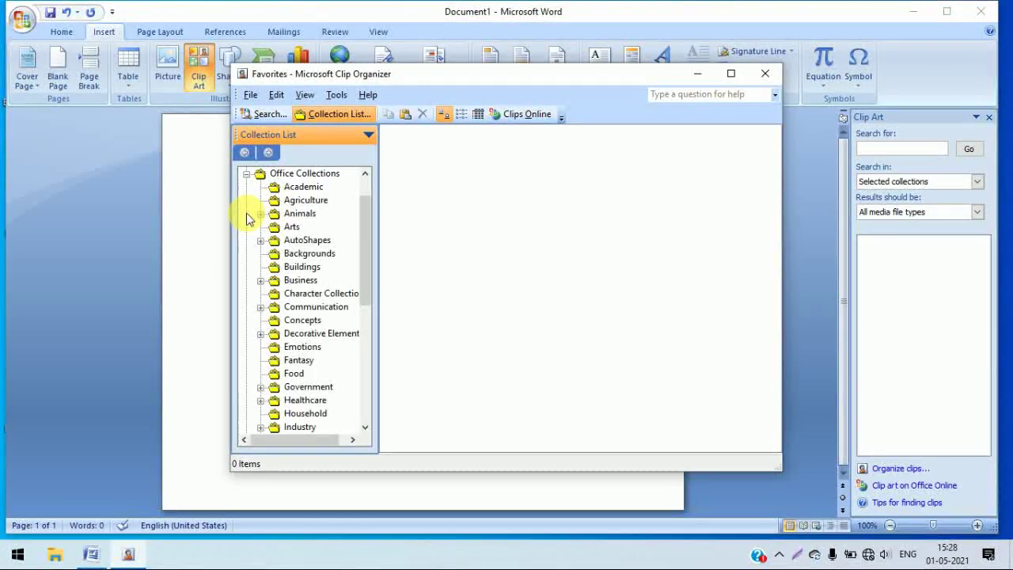
left_click(315, 280)
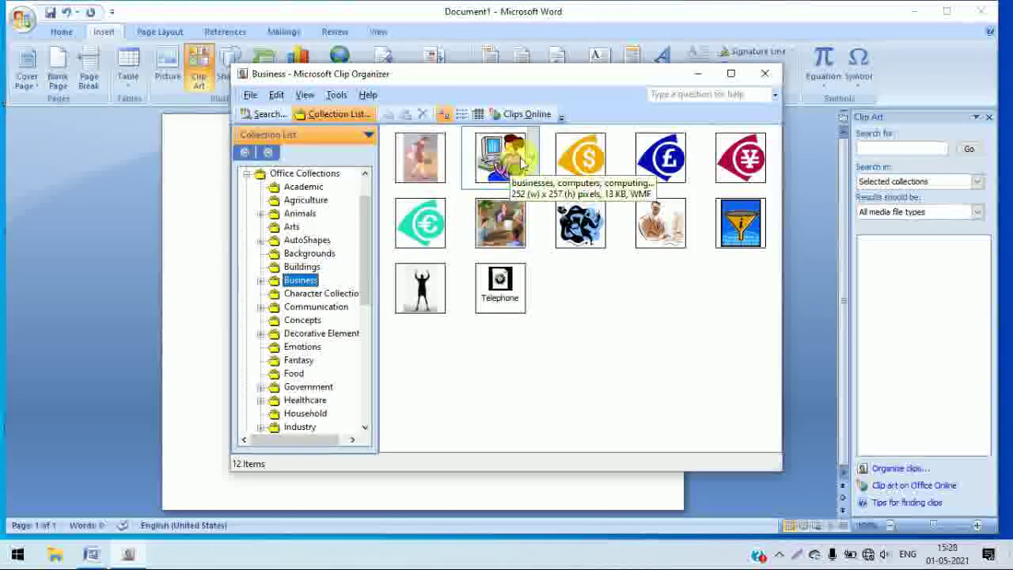
left_click(533, 158)
left_click(467, 219)
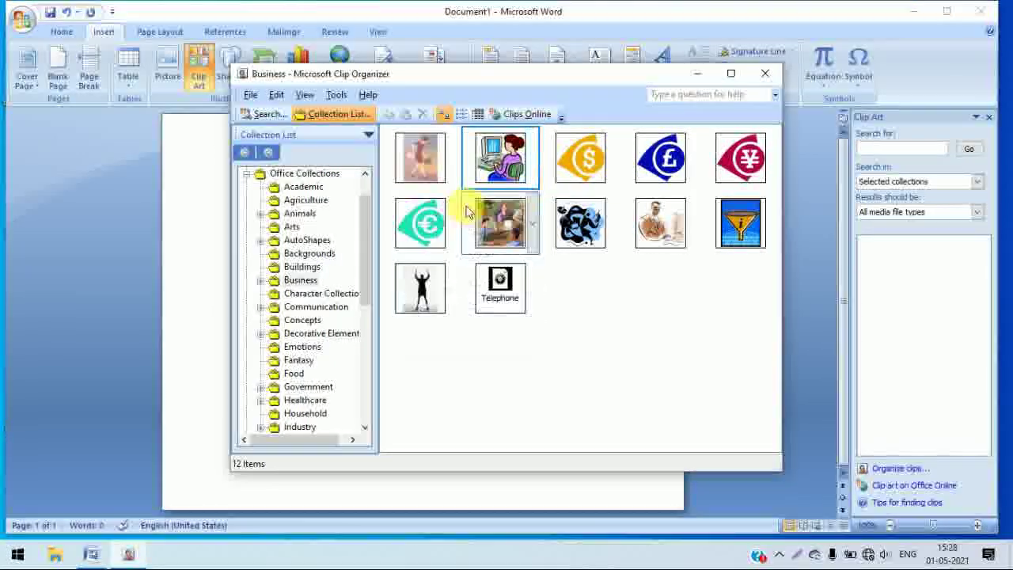
left_click(765, 72)
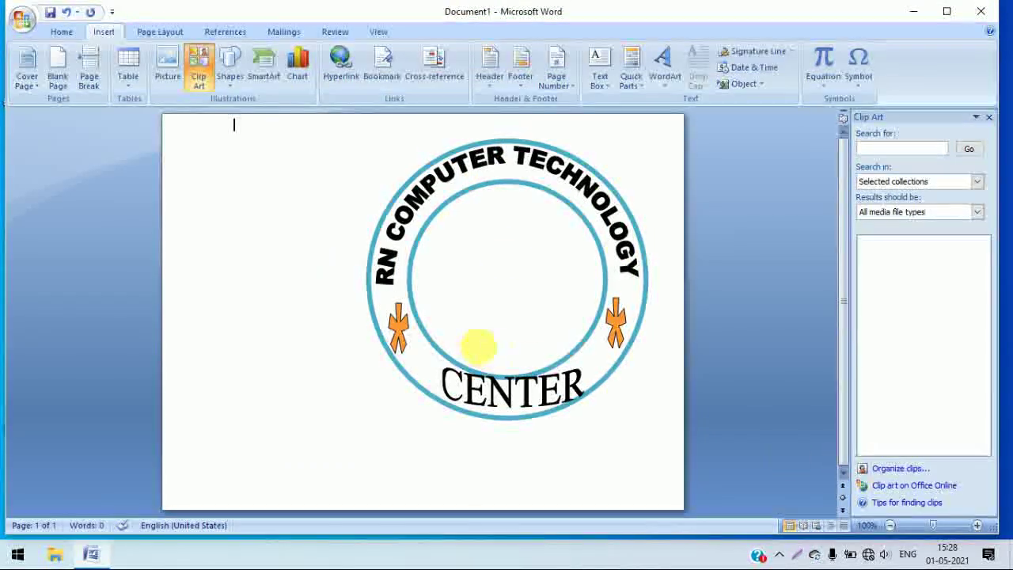
Step: Copy the woman-at-computer clip from the Business folder of Office Collections, keep it on the clipboard, and paste it onto the page
left_click(896, 469)
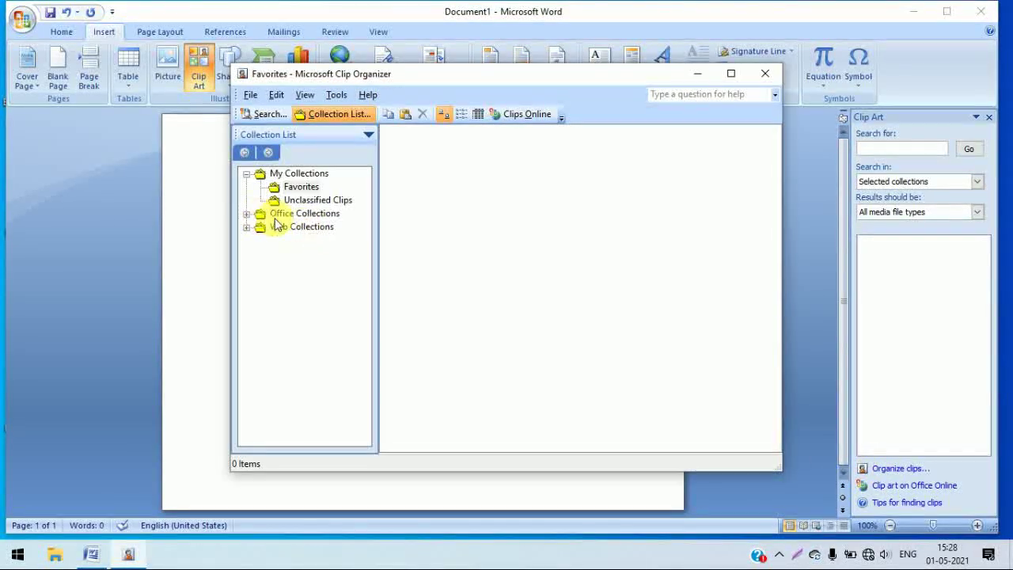
left_click(247, 214)
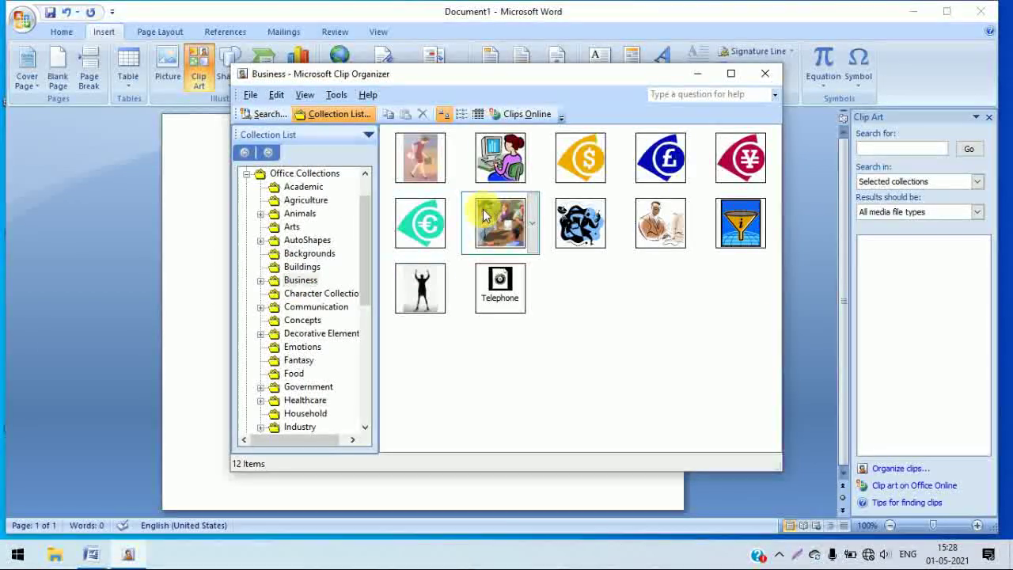
left_click(533, 161)
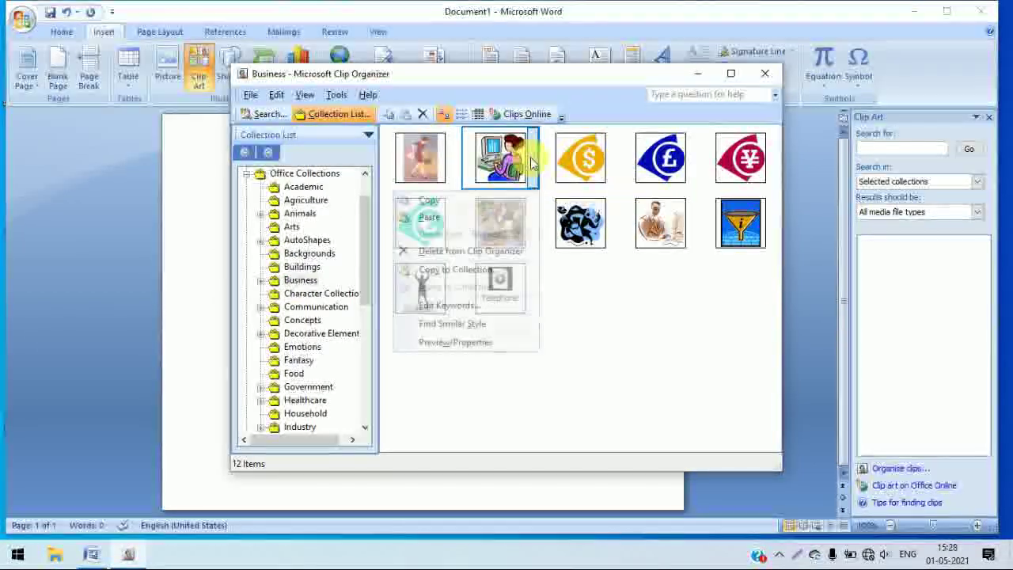
left_click(434, 203)
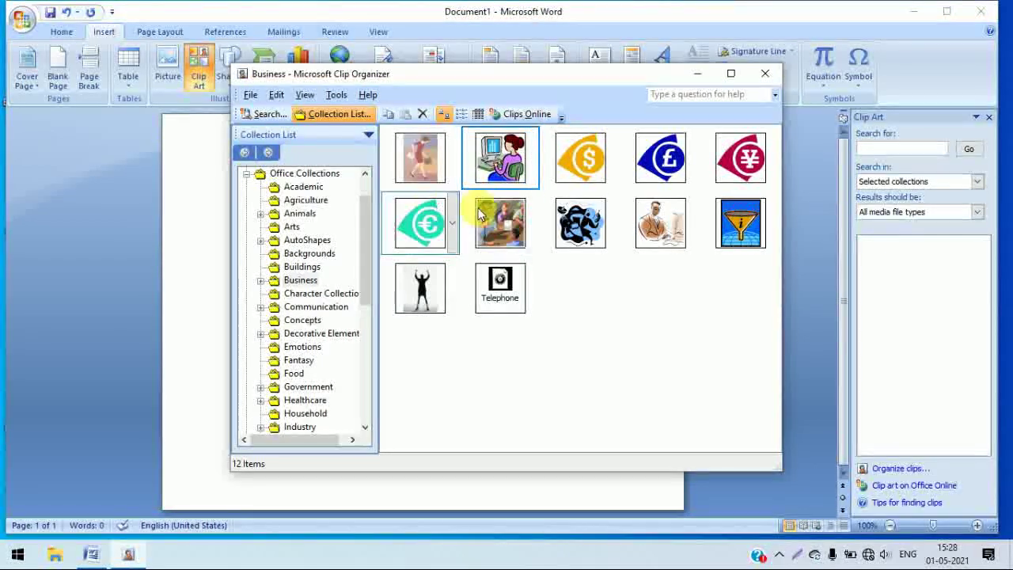
left_click(774, 76)
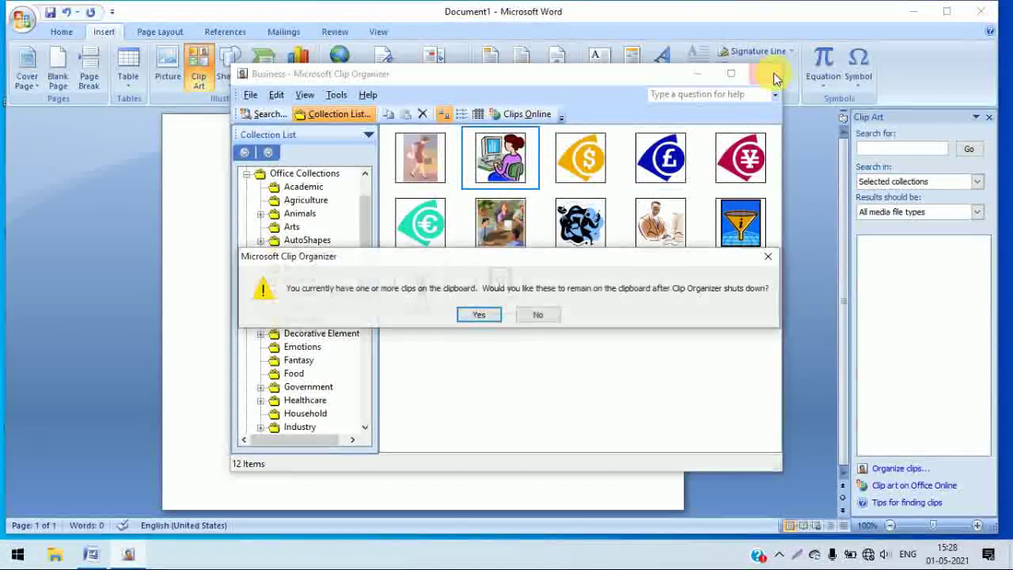
left_click(475, 314)
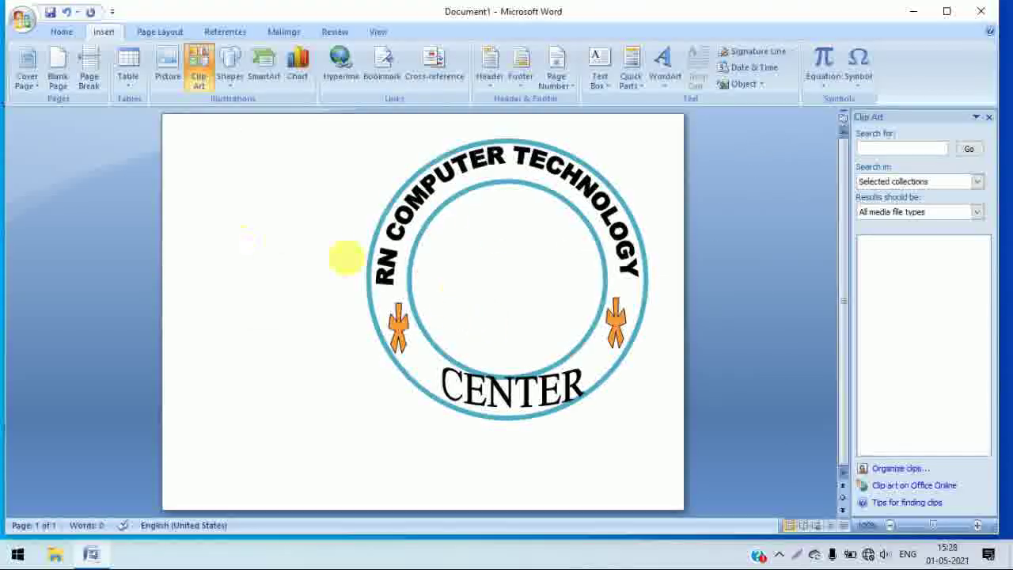
right_click(198, 135)
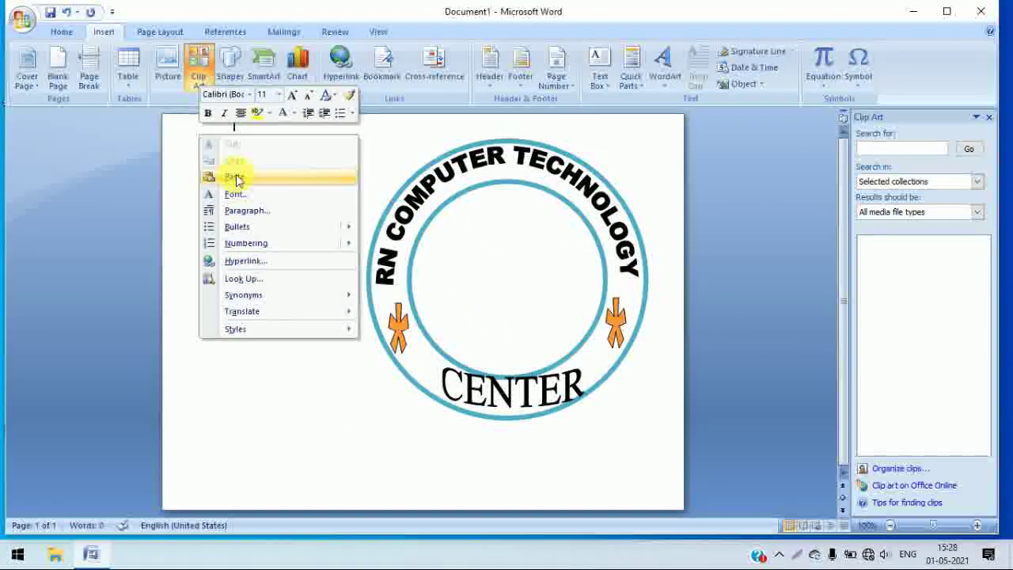
left_click(244, 178)
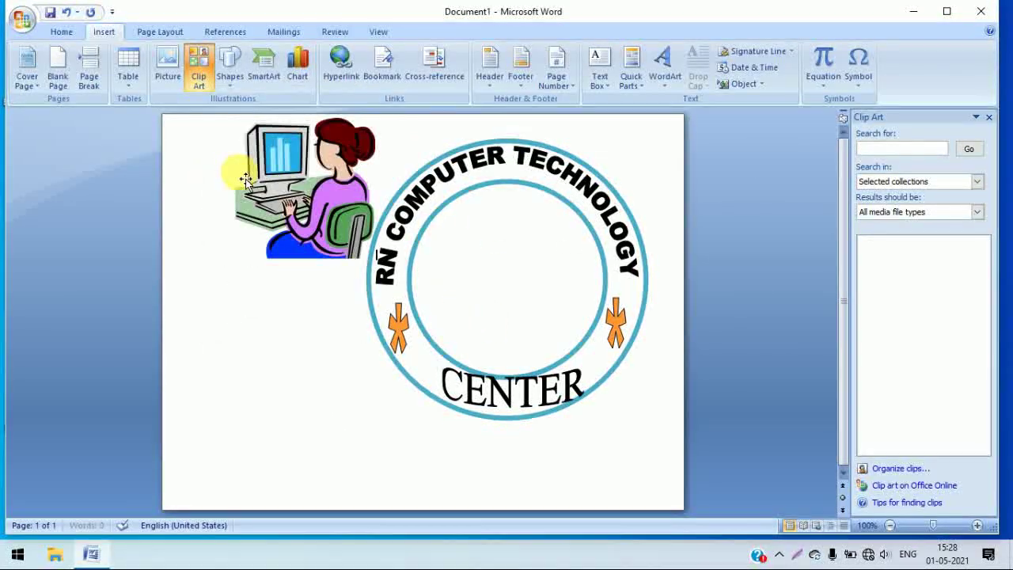
Step: Set the clip art's text wrapping to In Front of Text and move it over the upper part of the ring
left_click(337, 163)
left_click(430, 31)
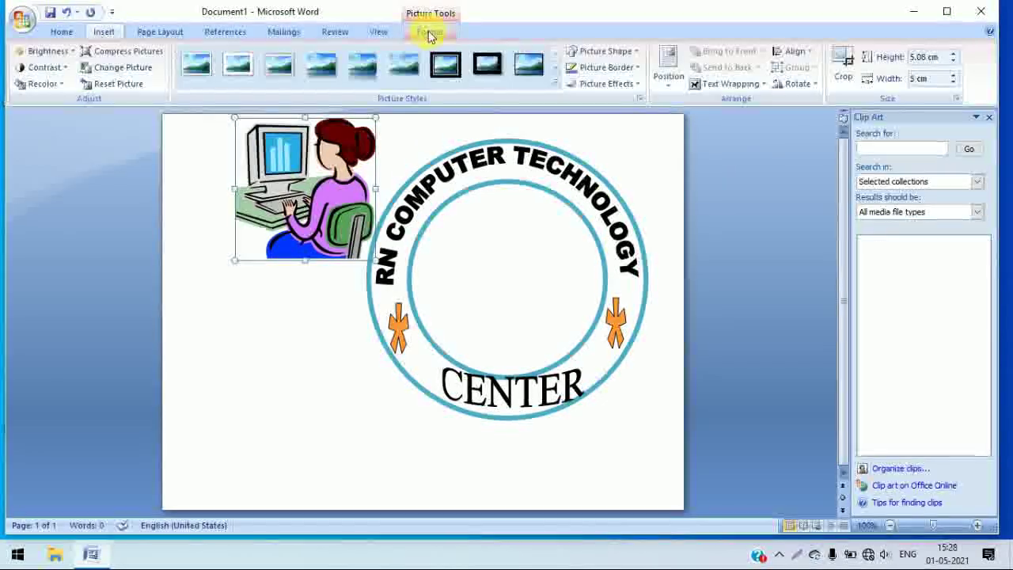
left_click(724, 83)
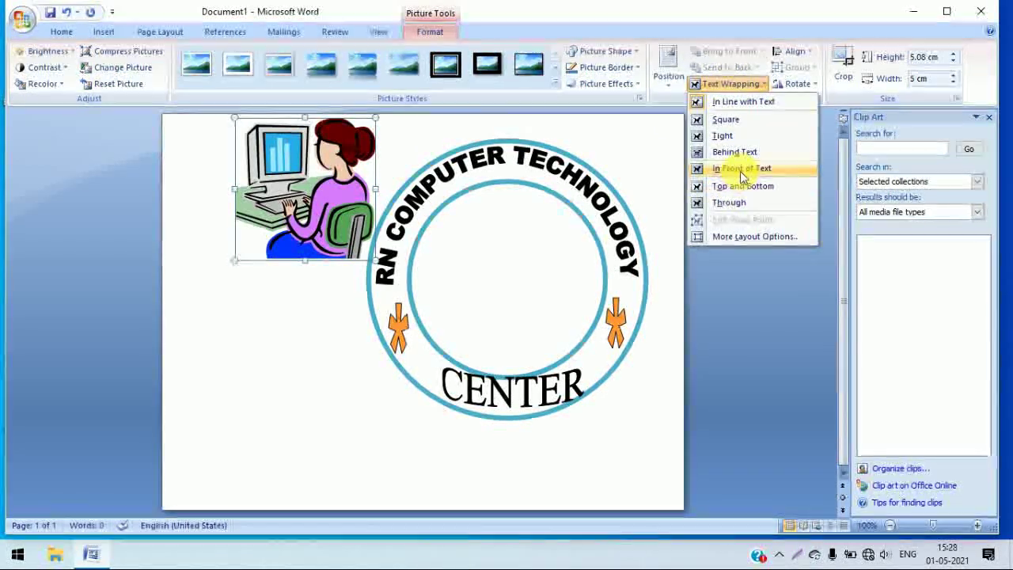
left_click(736, 169)
left_click_drag(321, 223, 521, 214)
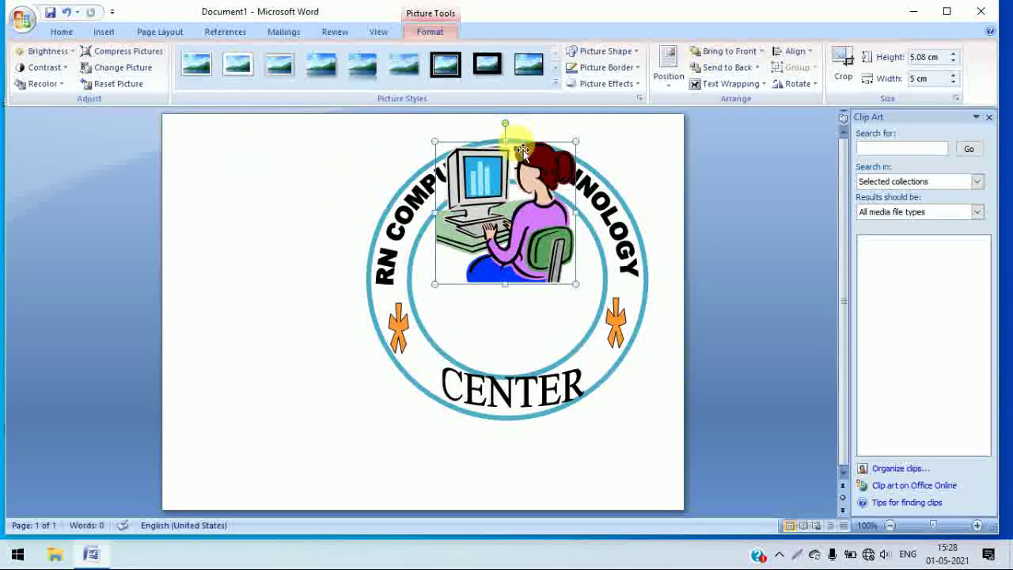
Step: Apply the oval picture style with a dark frame to the clip art and shift it slightly down toward the ring's centre
left_click(557, 84)
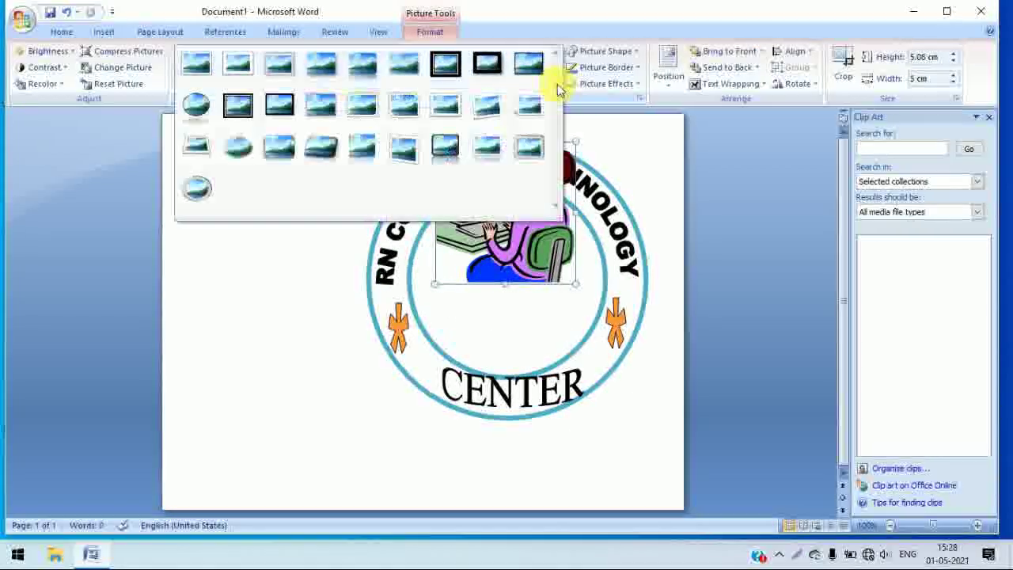
left_click(201, 116)
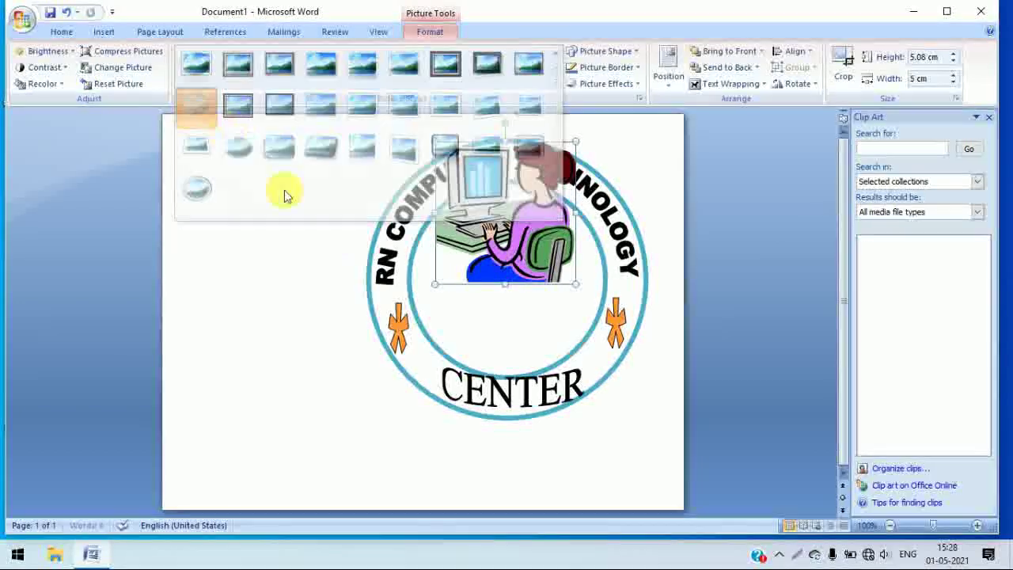
left_click_drag(516, 224, 517, 290)
left_click_drag(521, 230, 538, 277)
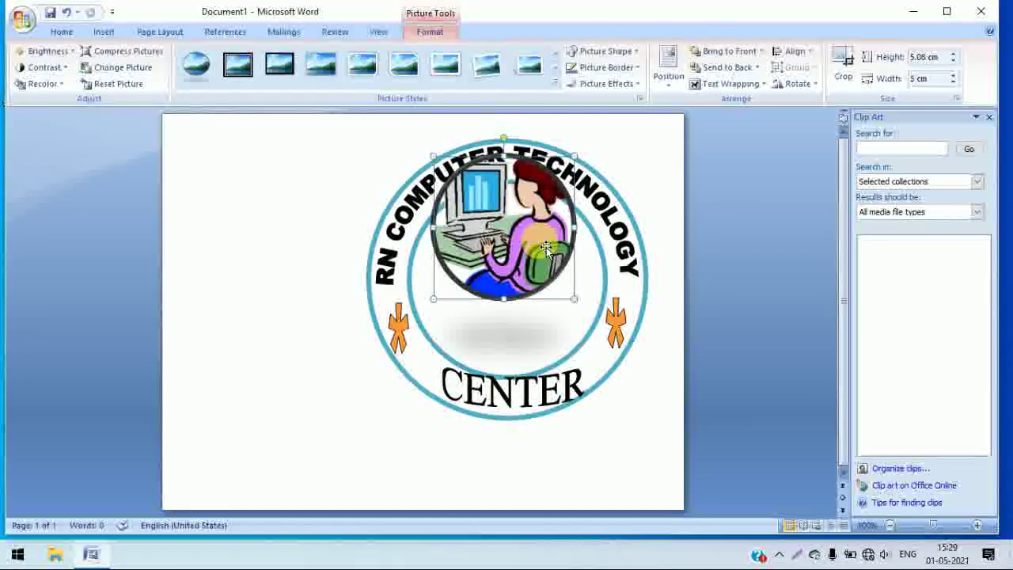
Step: Try a soft-edged picture style on the clip art and undo it
left_click(559, 82)
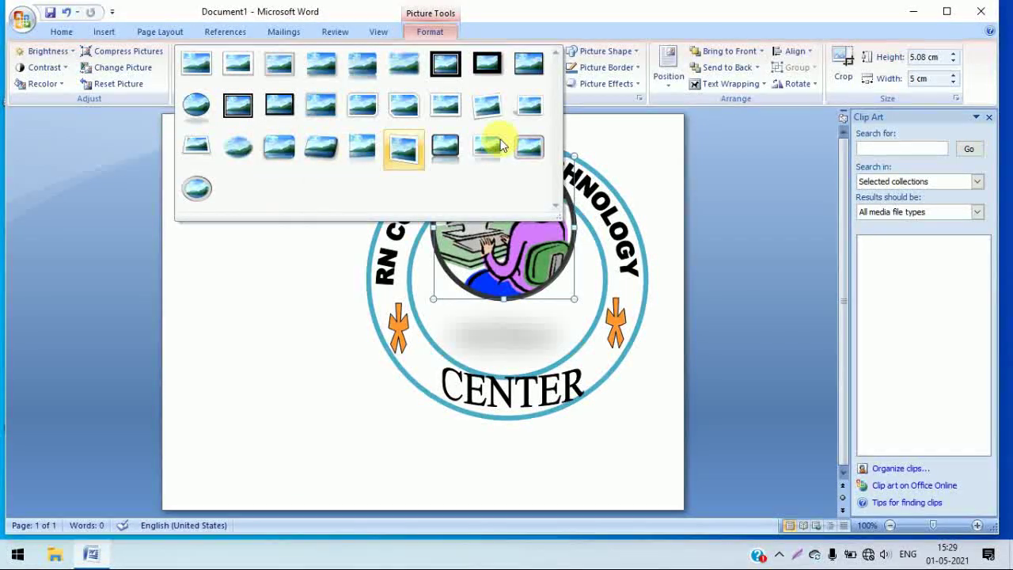
left_click(414, 68)
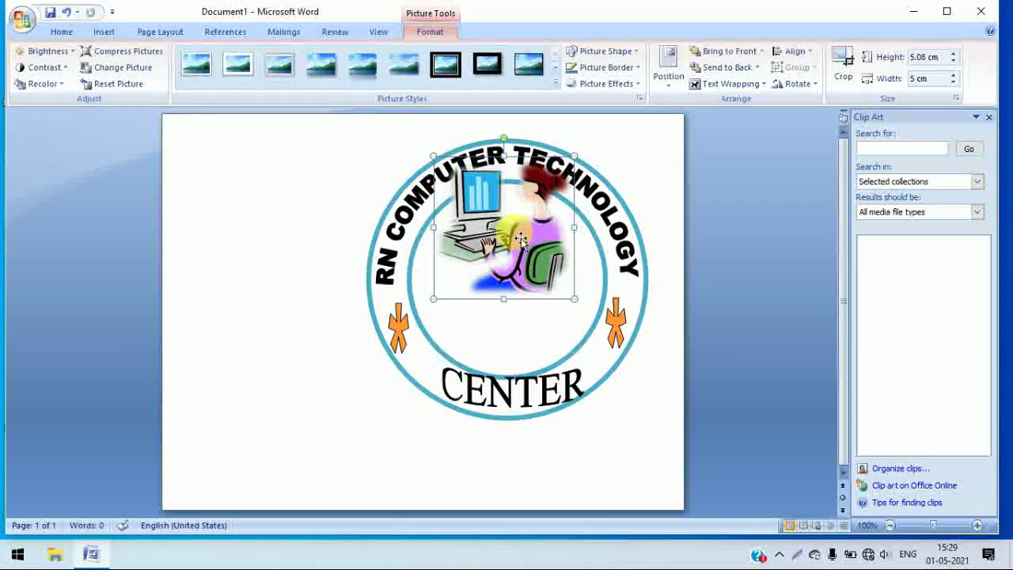
key("ctrl+z")
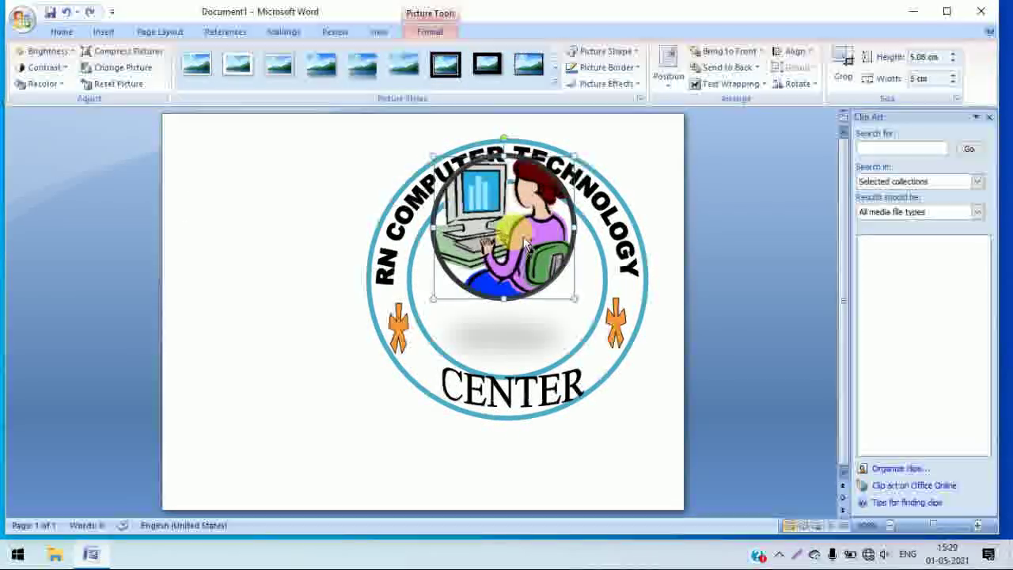
Step: Undo the clip art's last move and oval frame style, and shrink it to about 4.84 cm high and 4.76 cm wide
key("ctrl+z")
key("ctrl+z")
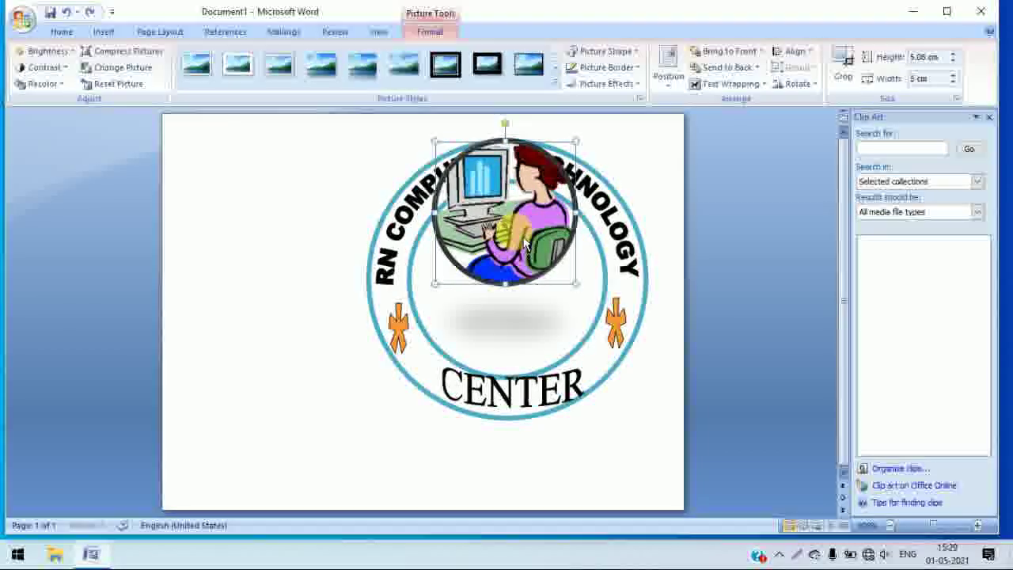
left_click_drag(535, 198, 532, 277)
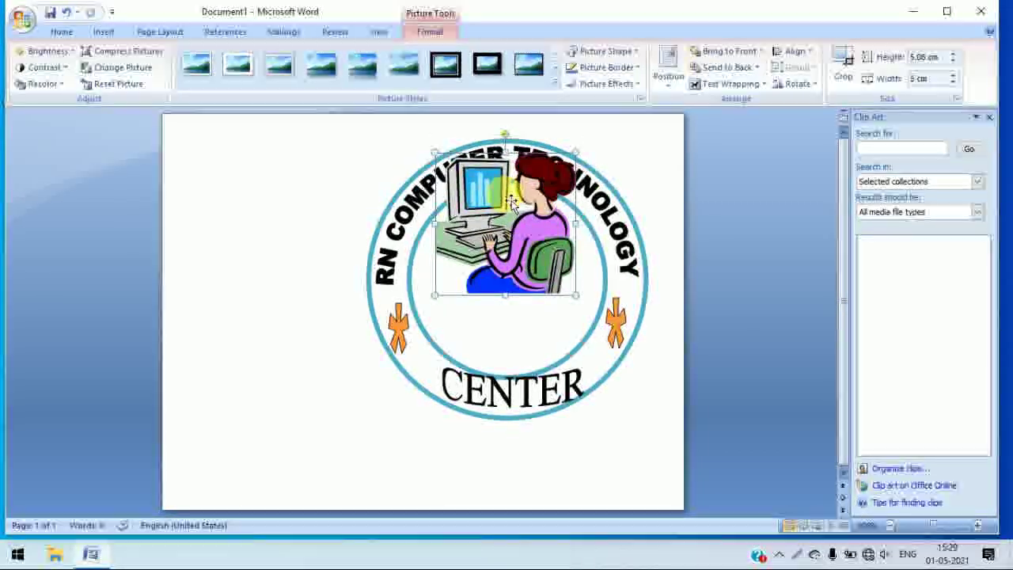
left_click_drag(577, 153, 569, 161)
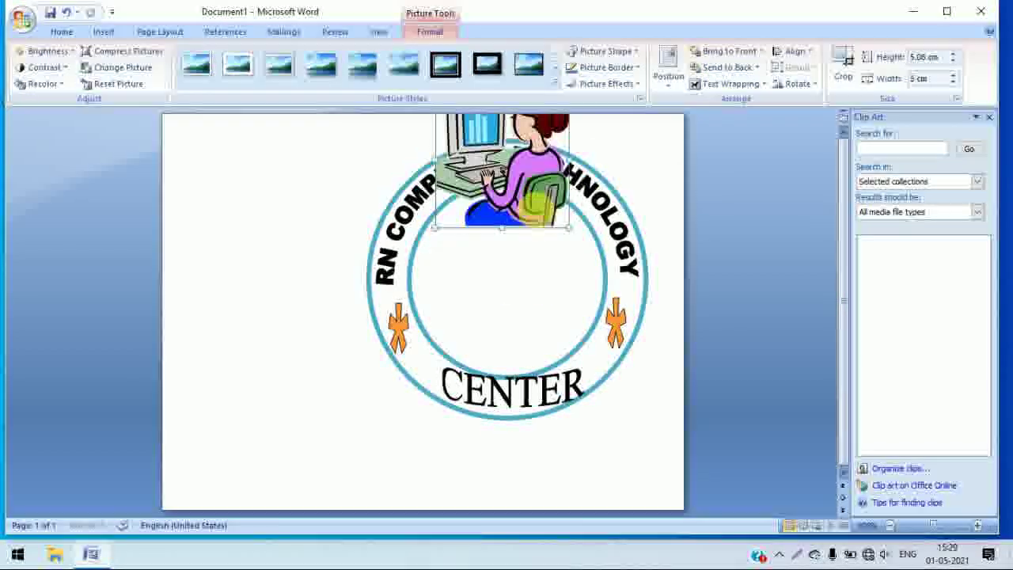
Step: Try several positions for the clip art inside the ring, delete it, and undo these changes
left_click_drag(509, 160, 528, 322)
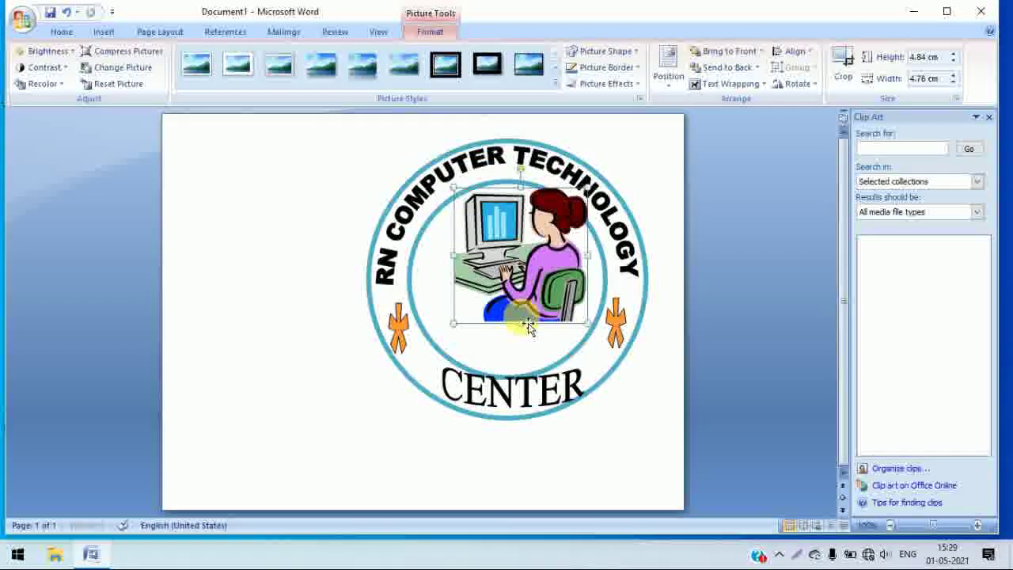
left_click(535, 384)
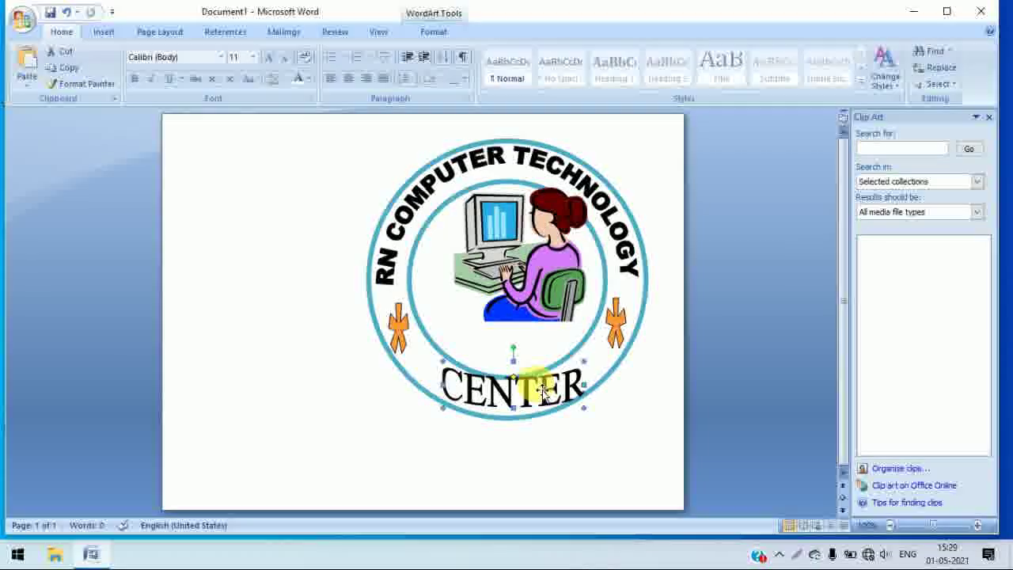
left_click_drag(528, 278, 478, 385)
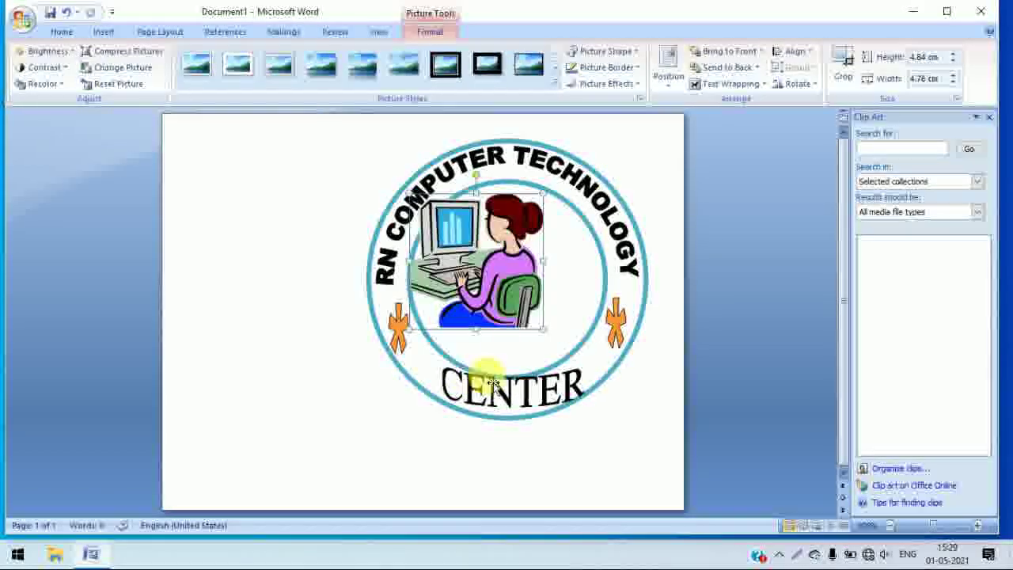
left_click_drag(477, 292, 529, 356)
left_click_drag(530, 251, 492, 305)
key("Delete")
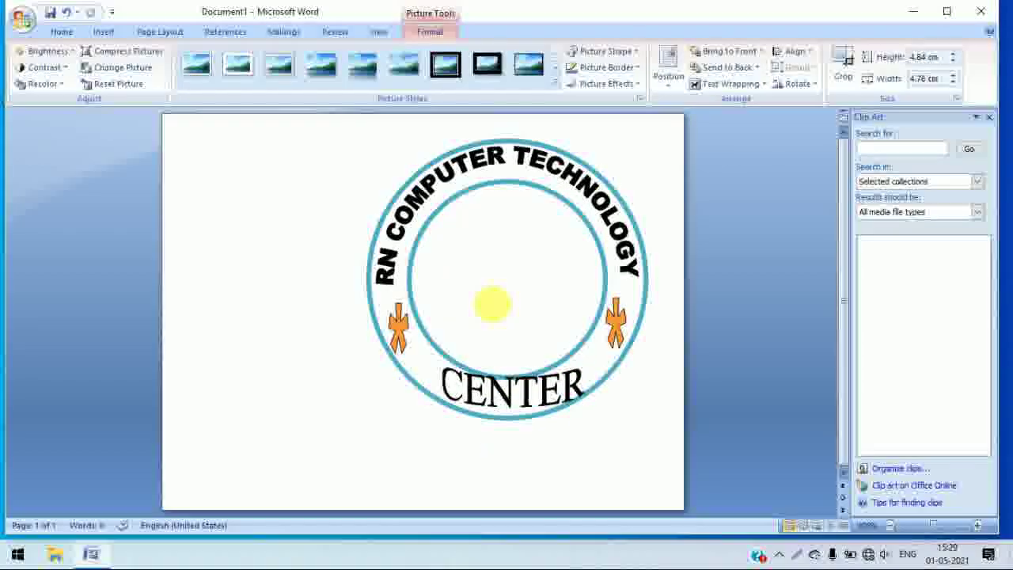
key("ctrl+z")
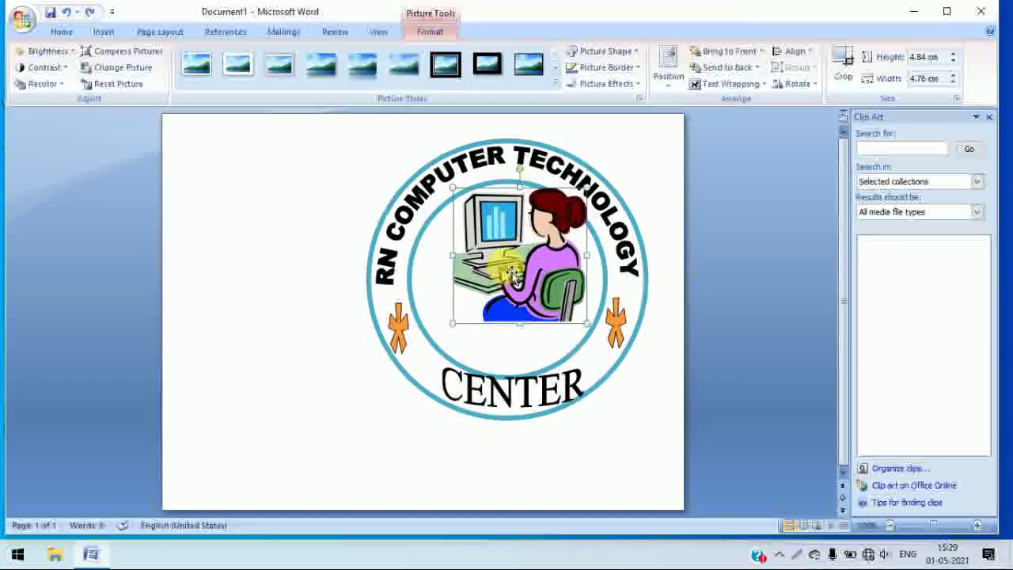
key("ctrl+z")
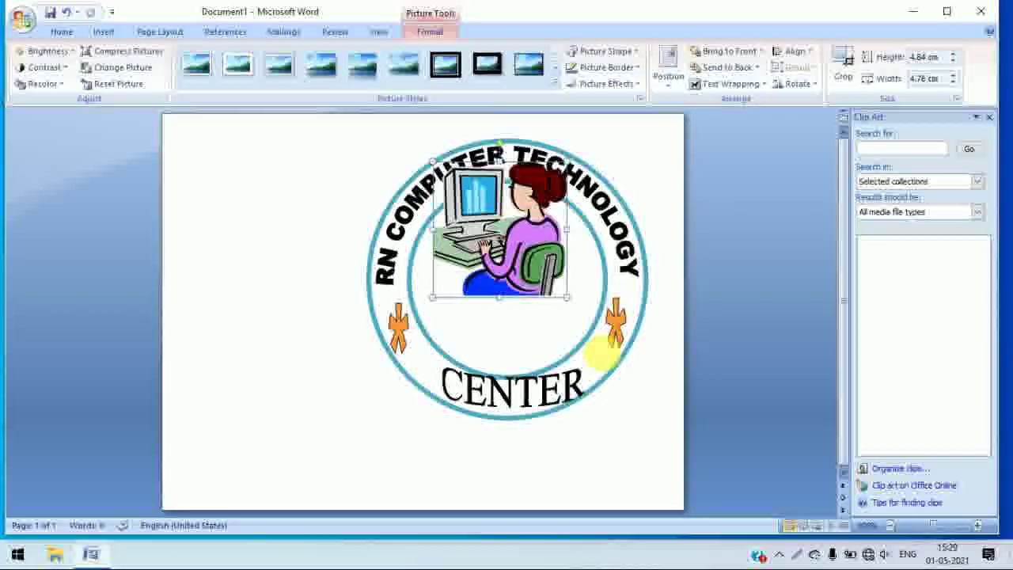
key("ctrl+z")
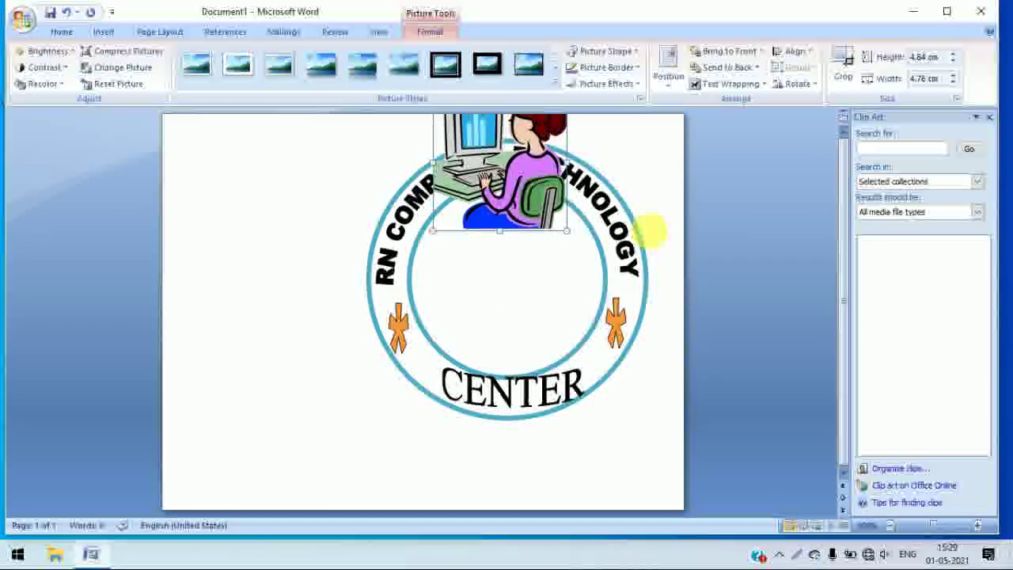
Step: Move the clip art down into the middle of the inner ring, just above "CENTER", and deselect it
left_click_drag(523, 158, 532, 301)
left_click_drag(522, 261, 535, 332)
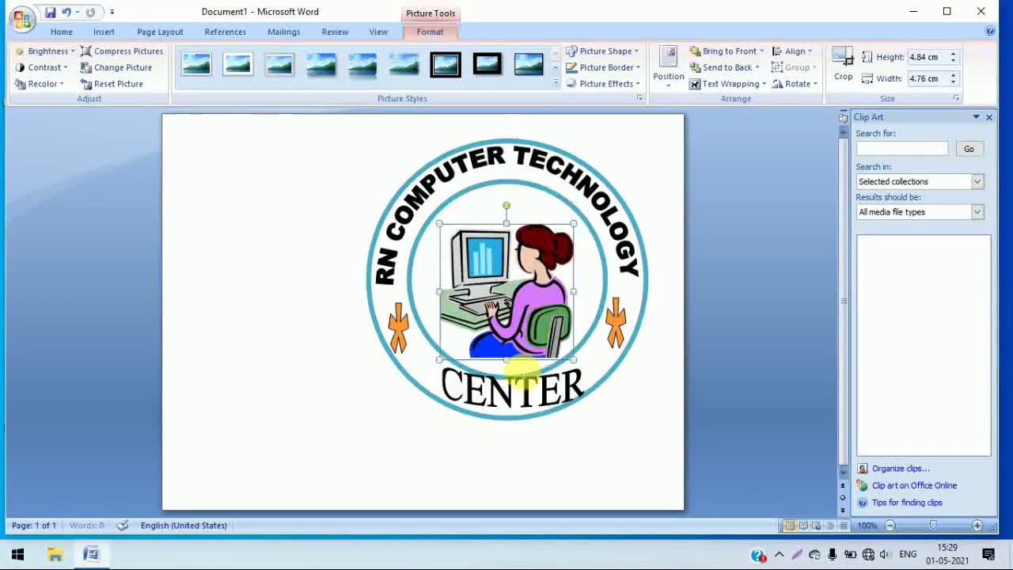
left_click(682, 427)
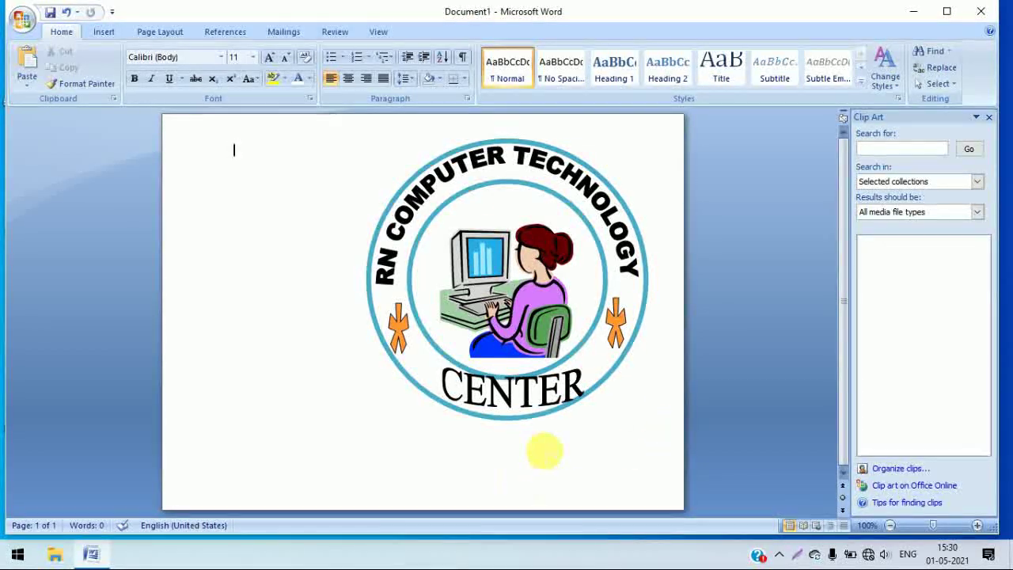
Step: Draw a curved down ribbon about 10.56 cm wide, reduce its height to about 1.56 cm, and place it below "CENTER"
left_click(105, 33)
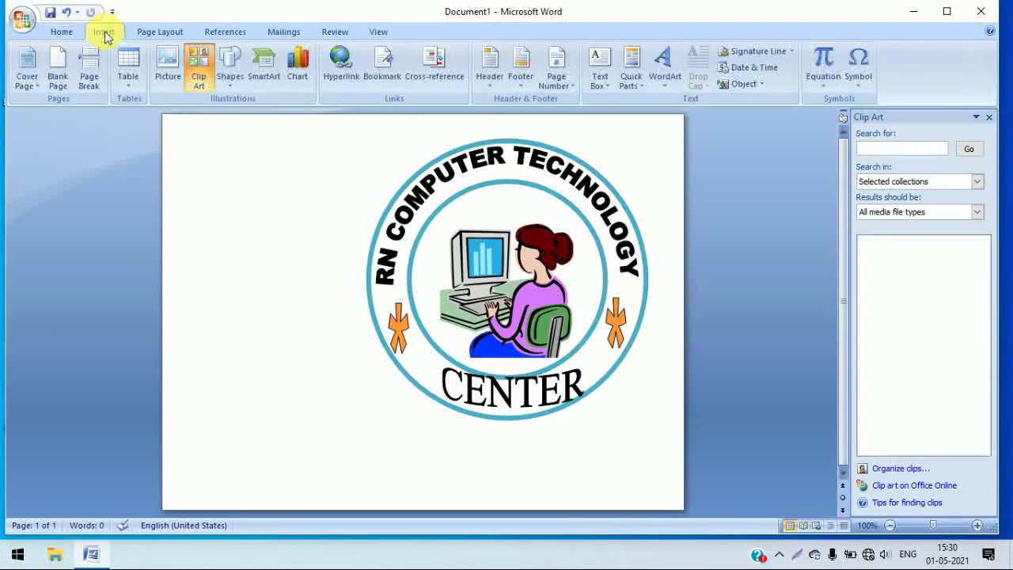
left_click(230, 76)
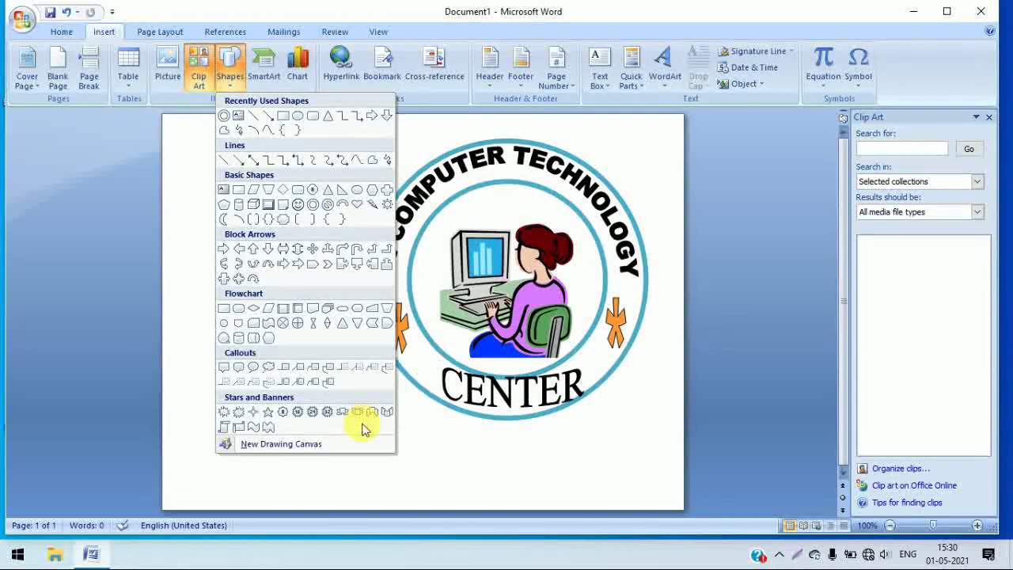
left_click(386, 414)
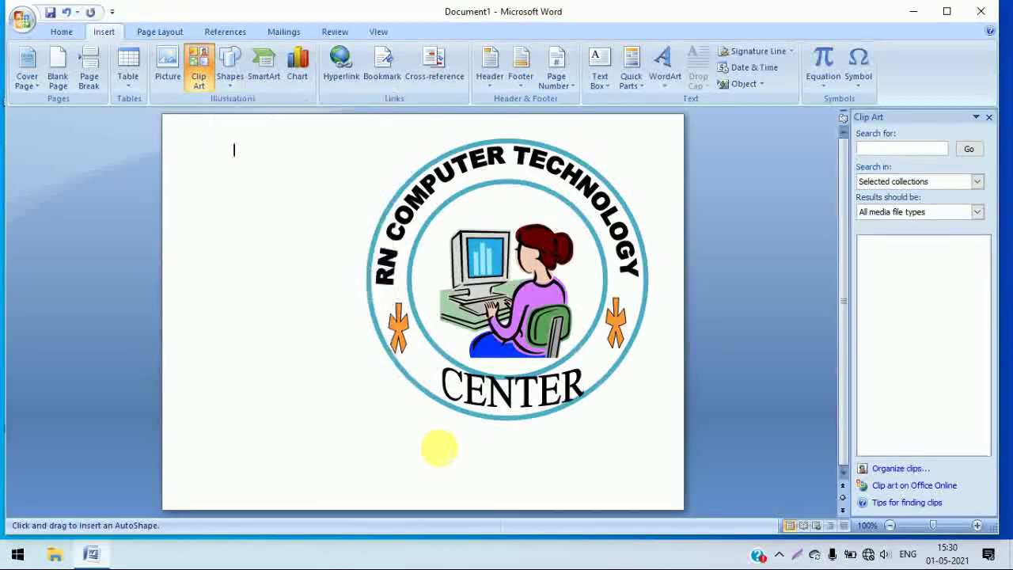
mouse_move(364, 385)
left_mouse_down()
mouse_move(593, 486)
mouse_move(710, 473)
mouse_move(658, 462)
left_mouse_up()
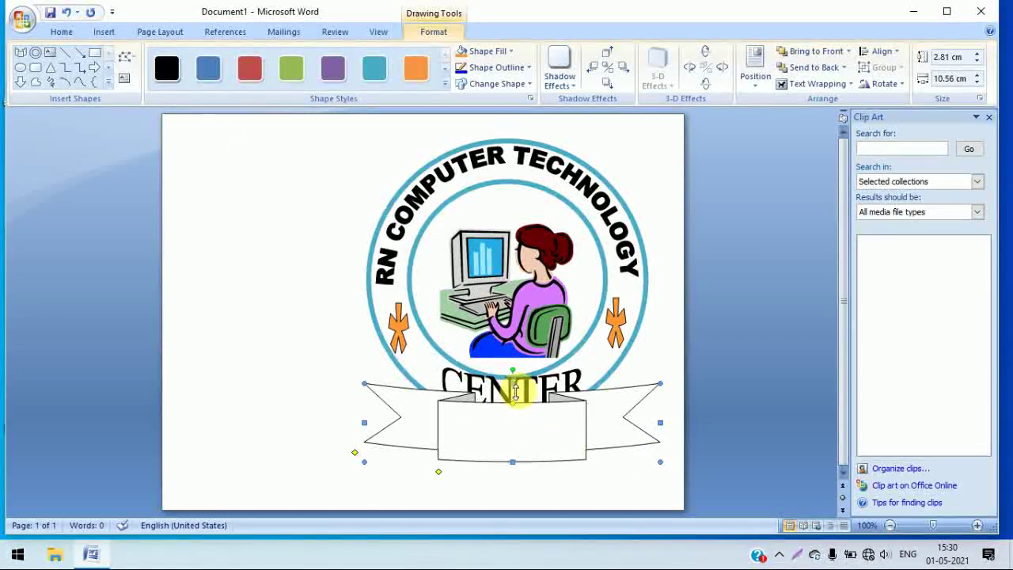
left_click_drag(513, 407, 522, 430)
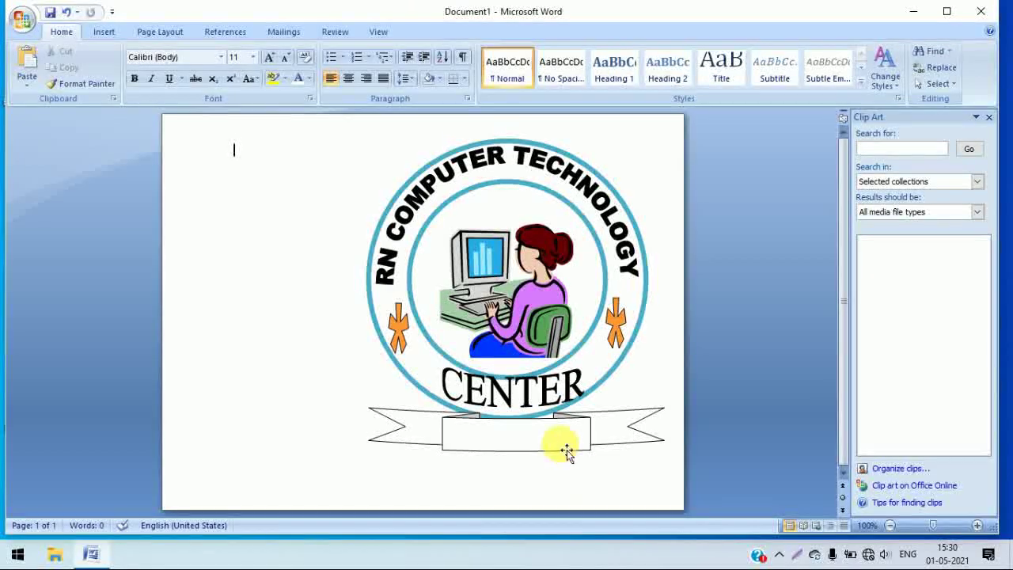
Step: Apply the teal gradient shape style to the ribbon and give it a dark outline
left_click(550, 433)
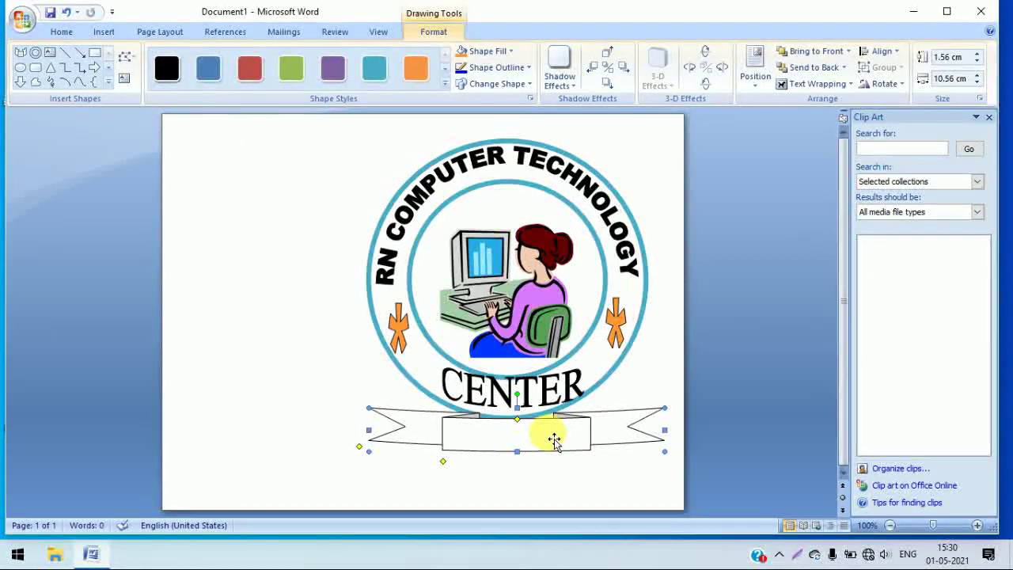
left_click(445, 85)
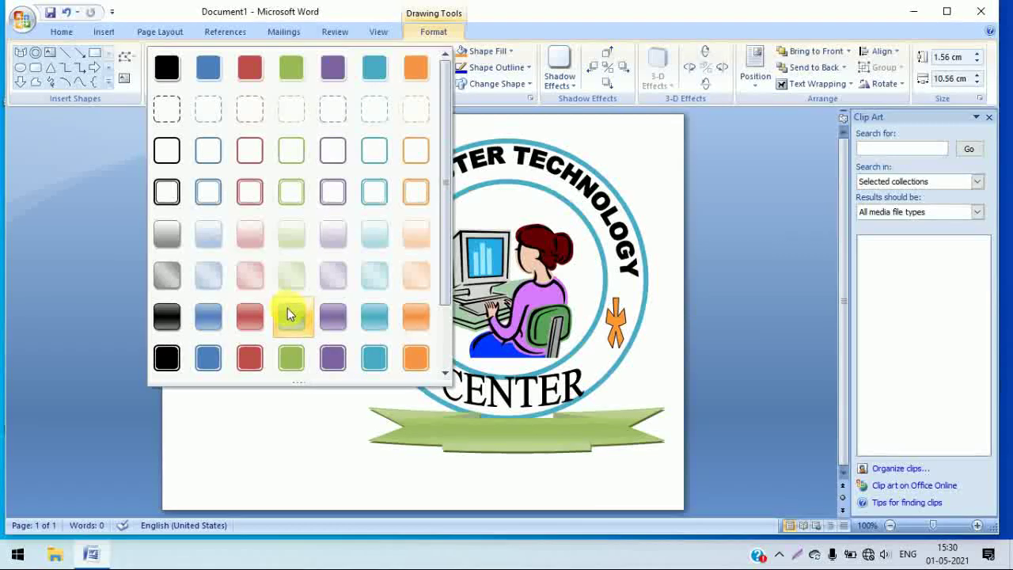
left_click(381, 319)
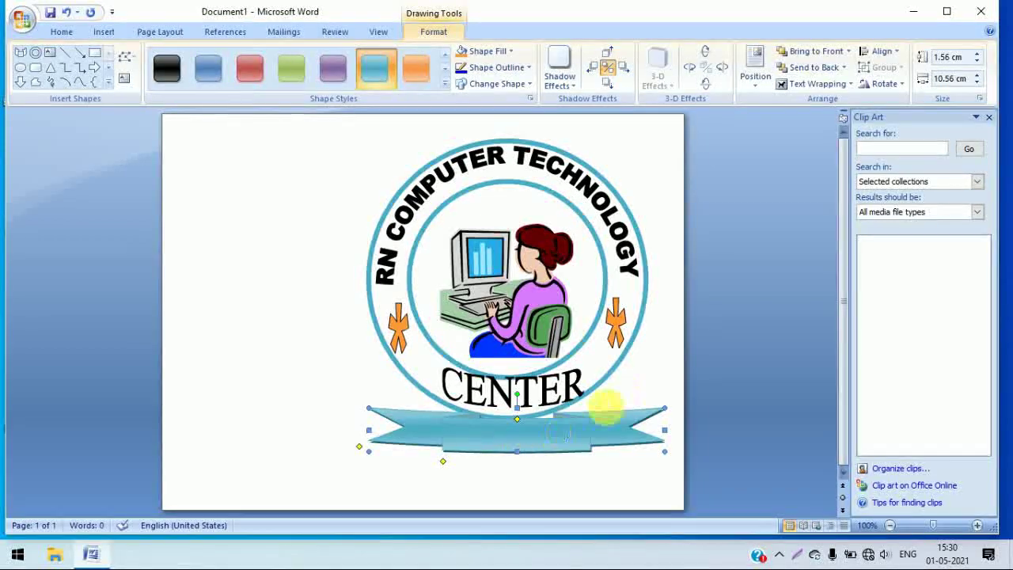
left_click(515, 69)
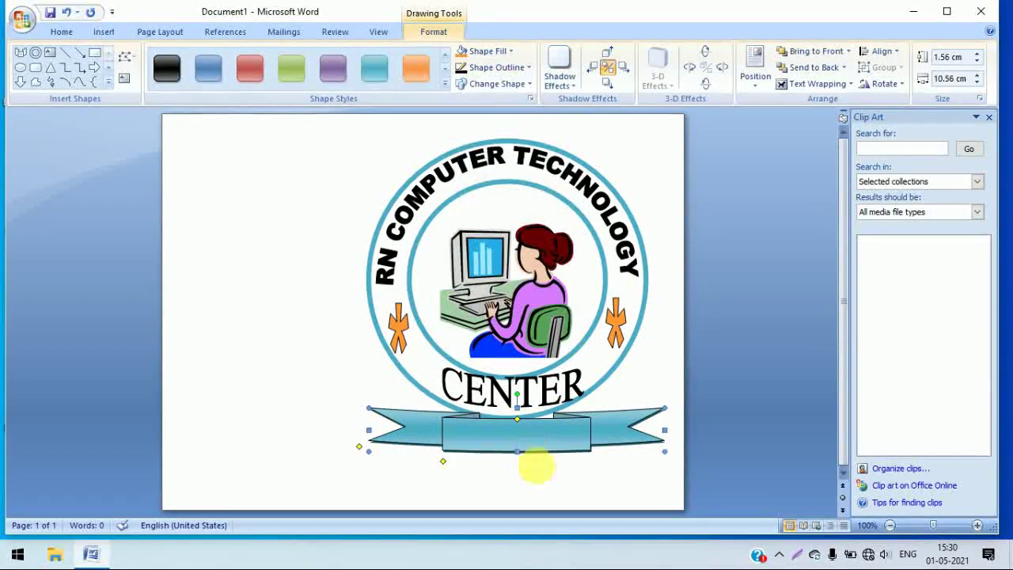
Step: Try rotating the ribbon slightly and turn it back to horizontal
left_click(541, 458)
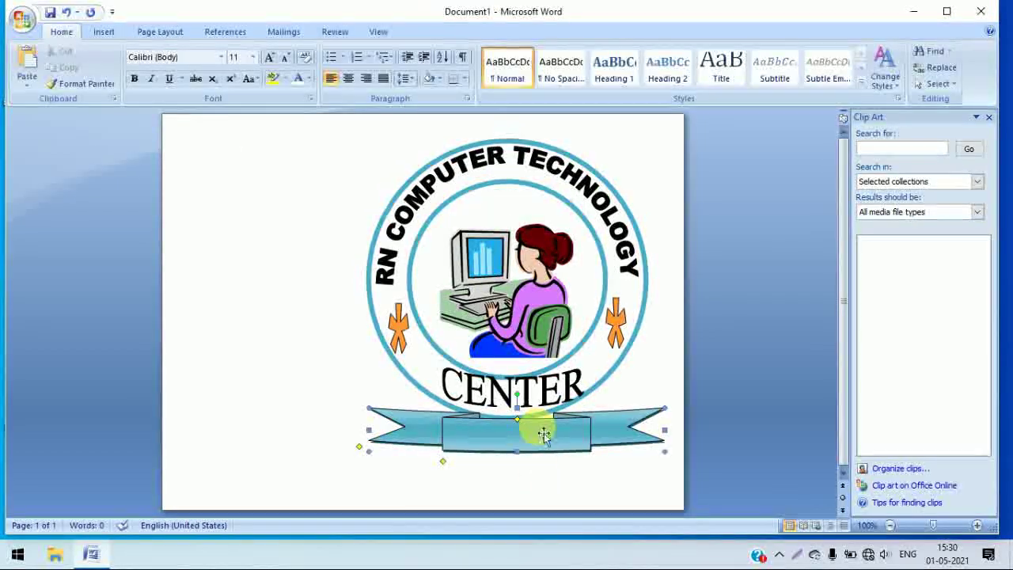
double_click(544, 435)
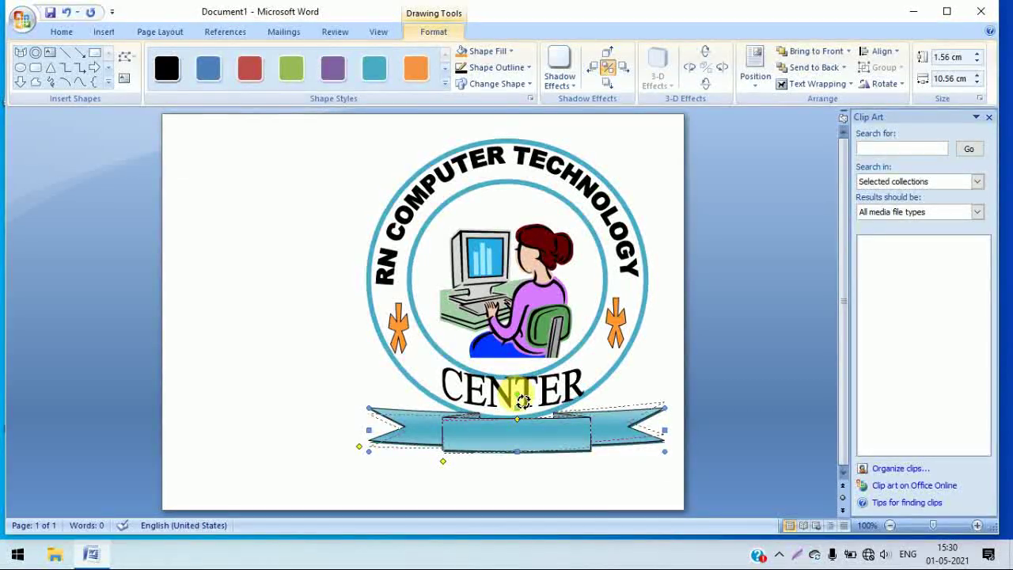
left_click_drag(523, 402, 526, 403)
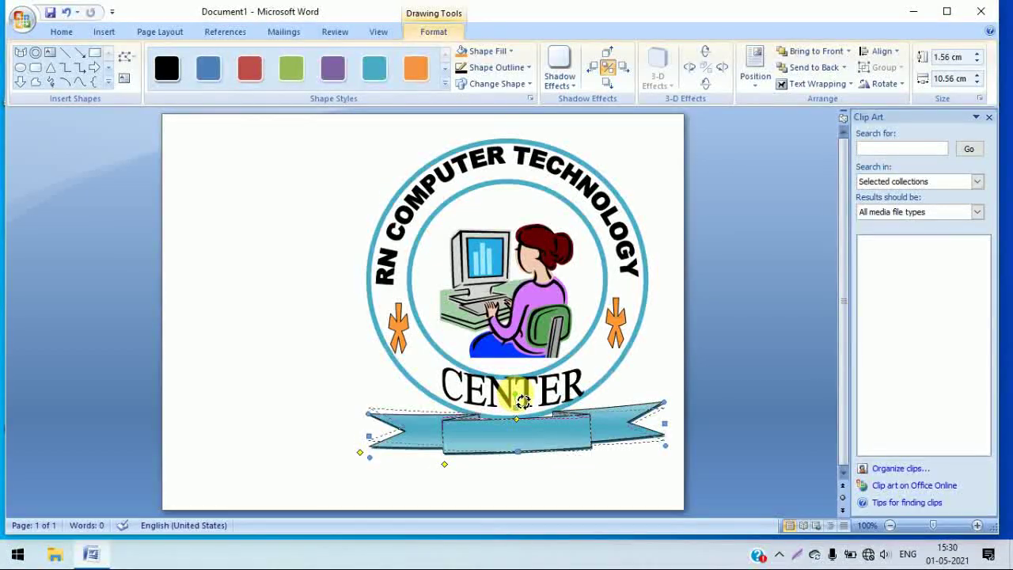
left_click_drag(522, 402, 516, 396)
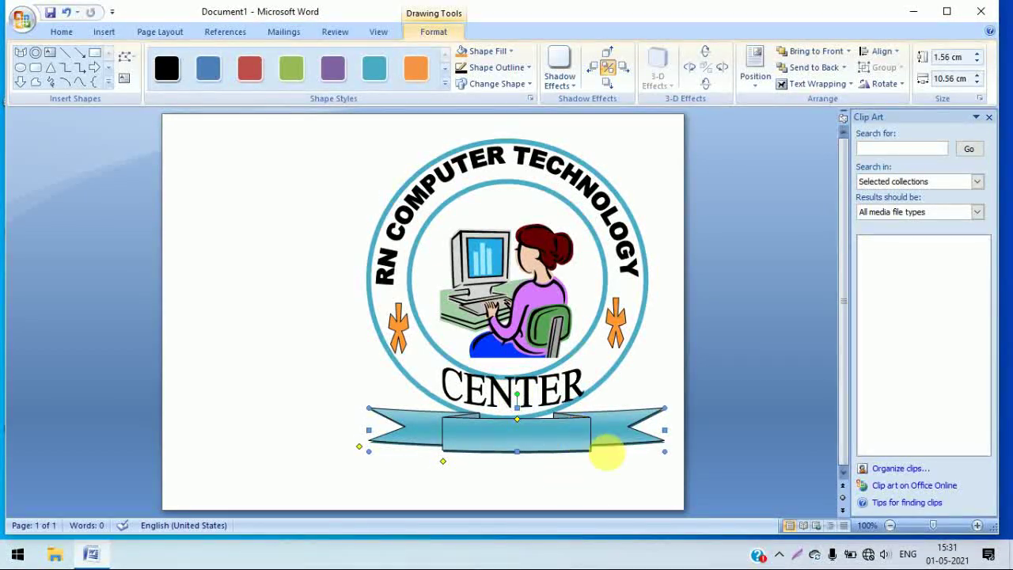
Step: Resize the ribbon to about 1.35 cm high and 10.27 cm wide and open it for text entry
mouse_move(665, 451)
left_mouse_down()
mouse_move(657, 446)
mouse_move(661, 453)
left_mouse_up()
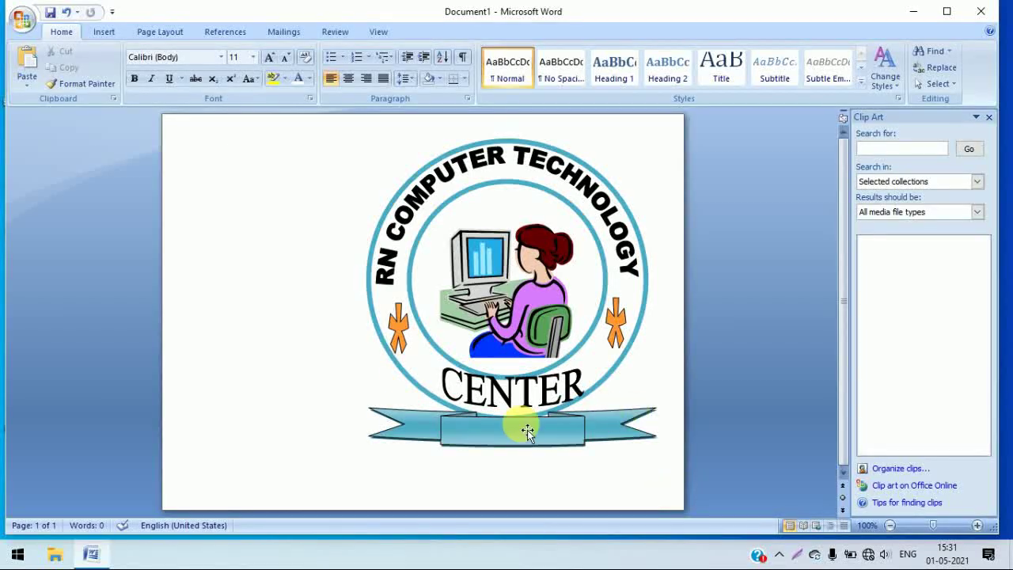
left_click(487, 432)
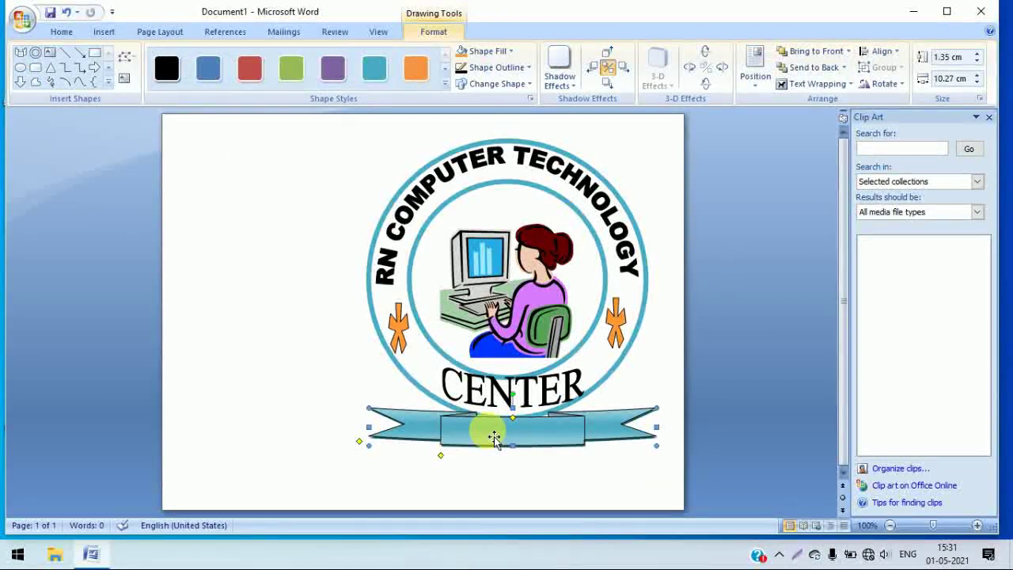
right_click(493, 440)
left_click(534, 335)
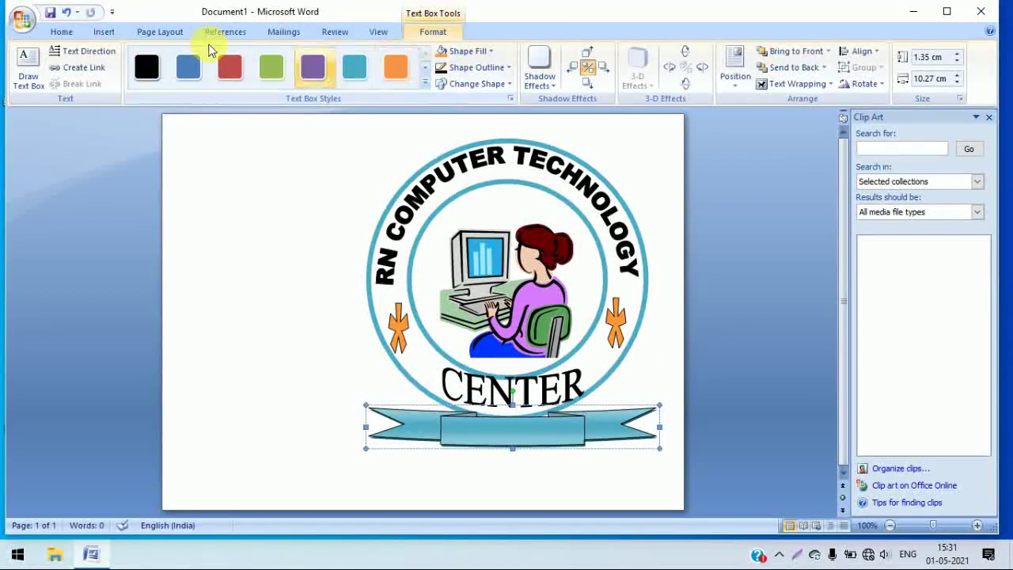
Step: Insert the WordArt text "EDUCATION" in the plain outlined style, using Arial Black at size 18
left_click(101, 31)
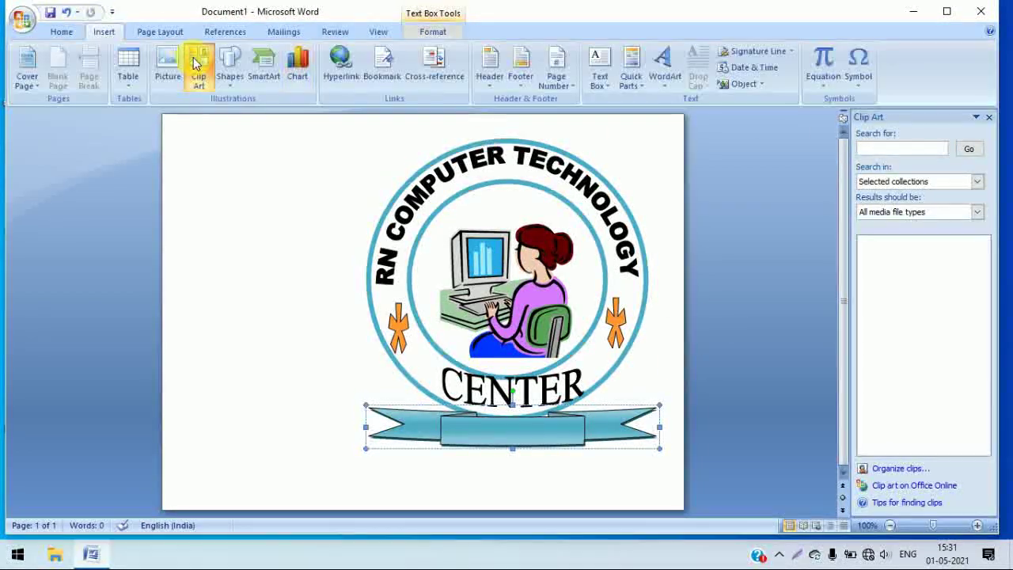
left_click(223, 150)
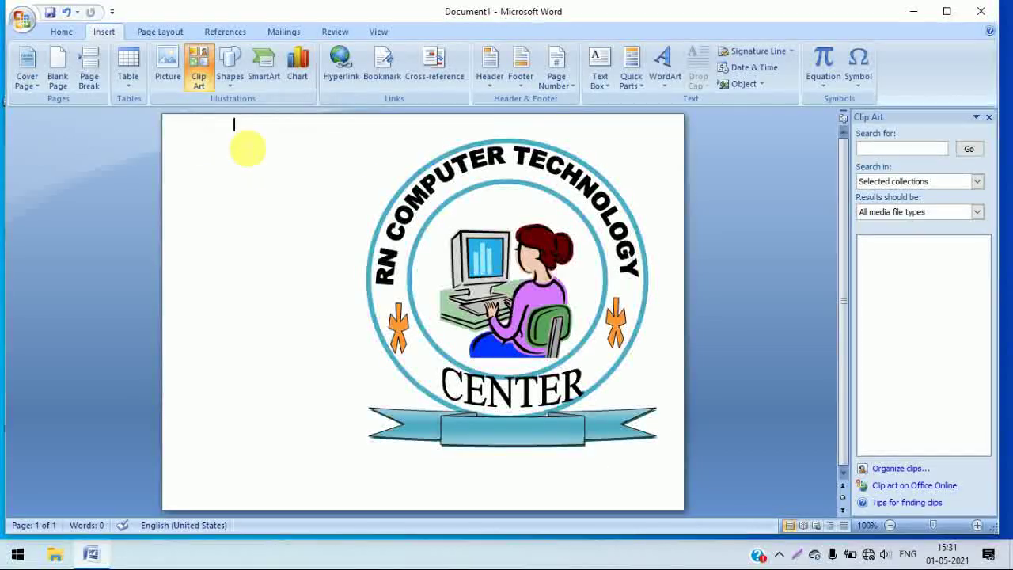
left_click(667, 84)
left_click(674, 109)
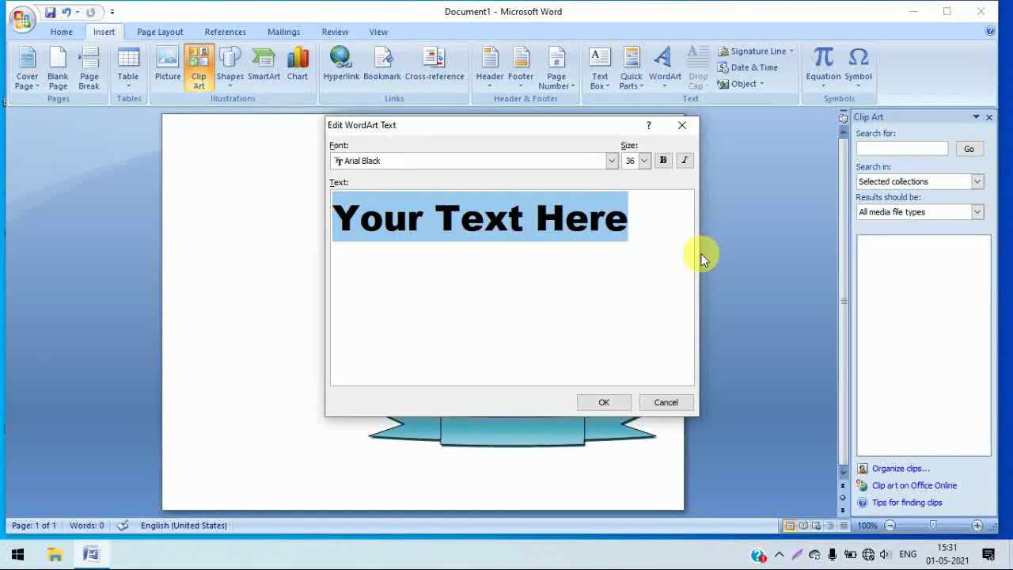
type("E")
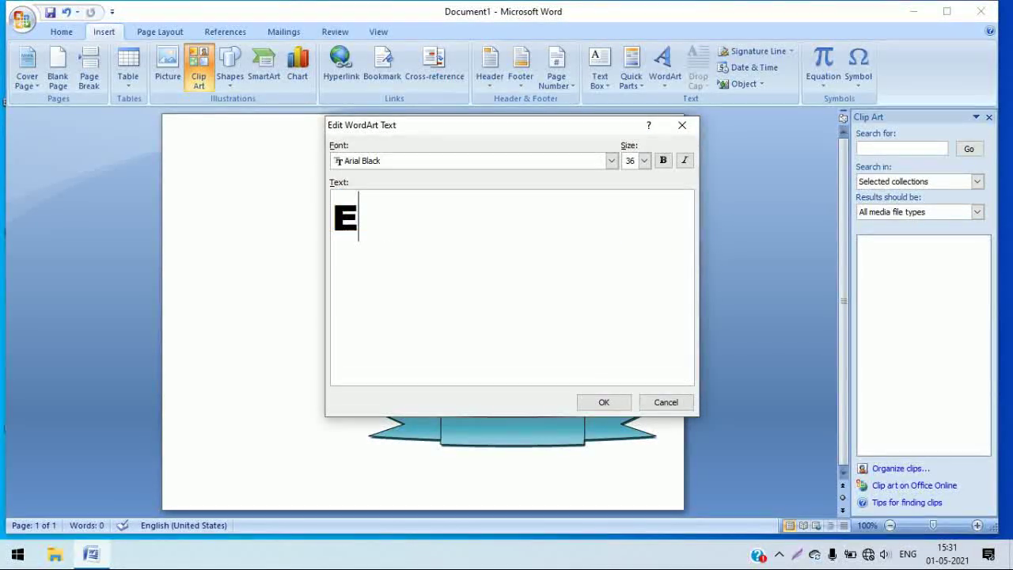
type("DUCATION")
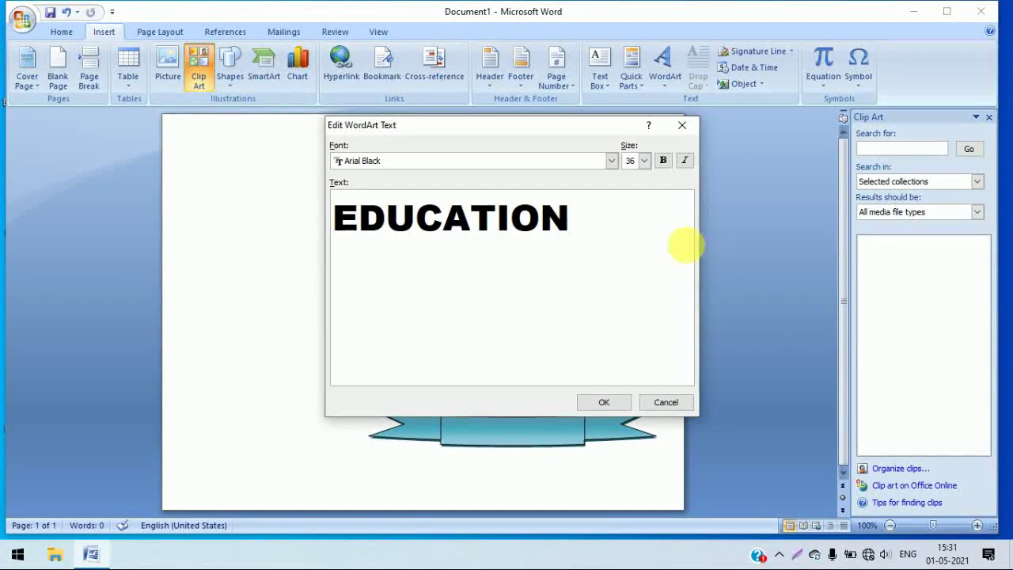
left_click(644, 161)
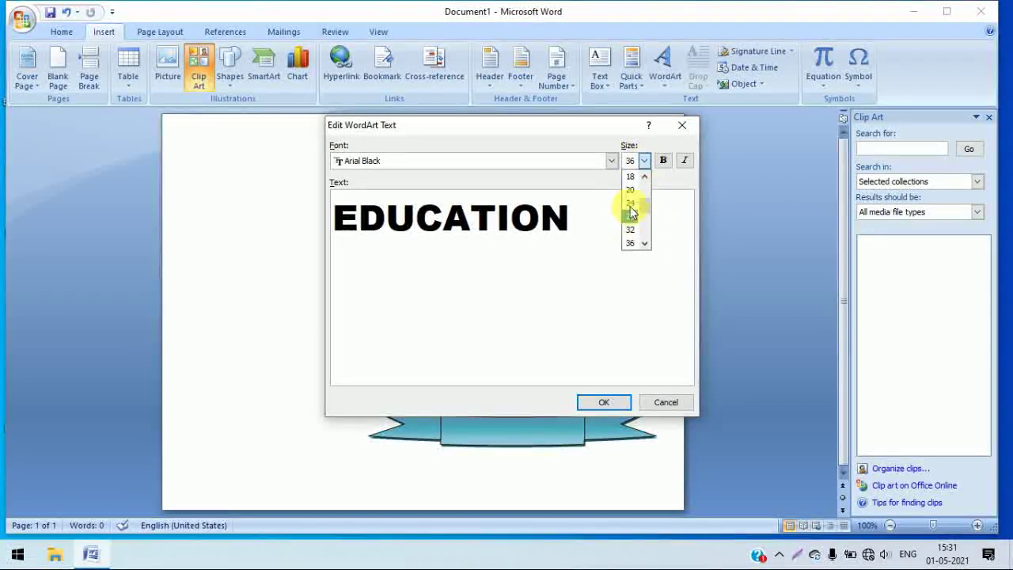
left_click(636, 176)
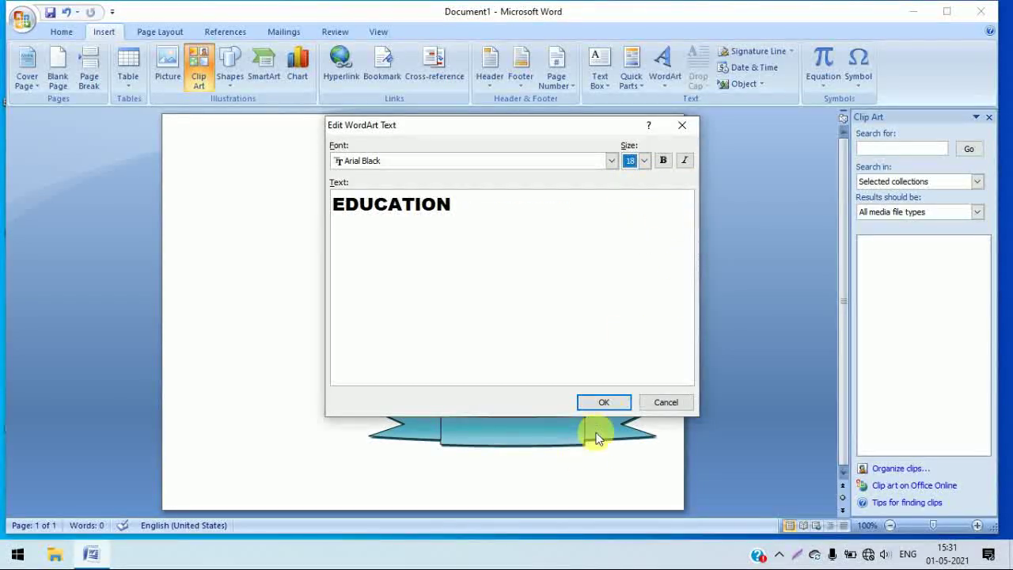
left_click(605, 403)
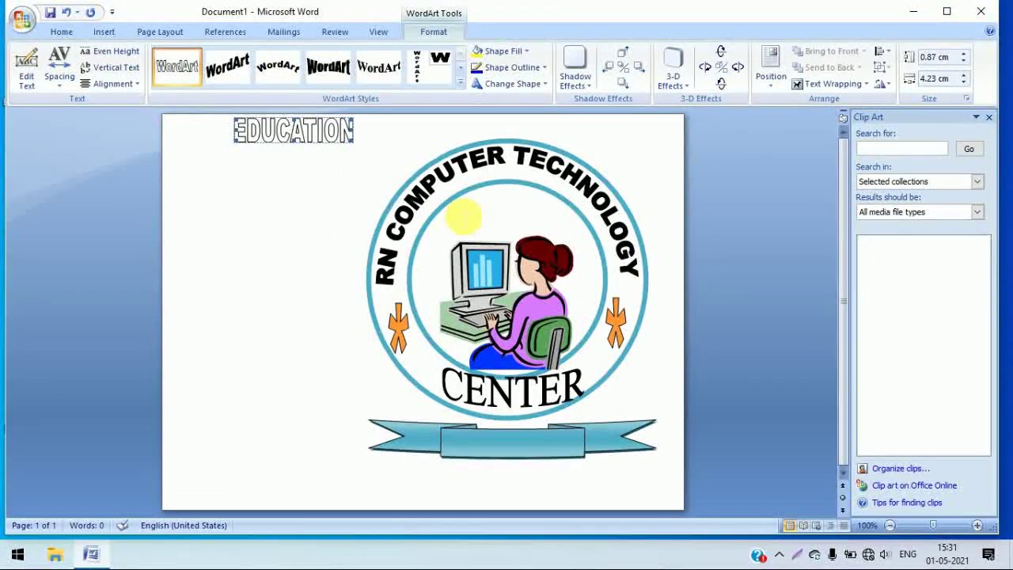
Step: Set the "EDUCATION" WordArt's text wrapping to In Front of Text and place it on the ribbon's middle band
left_click(830, 85)
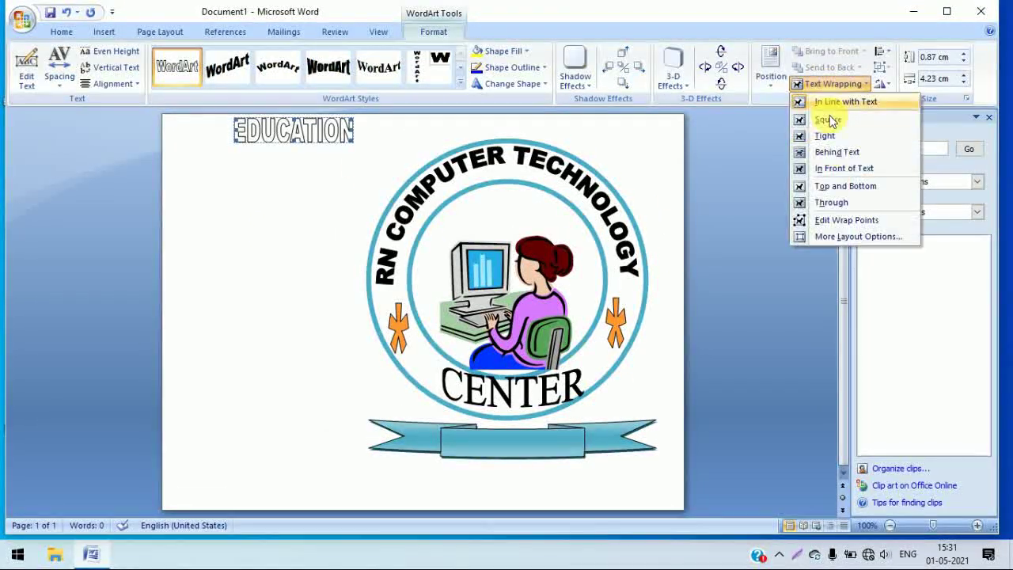
left_click(833, 165)
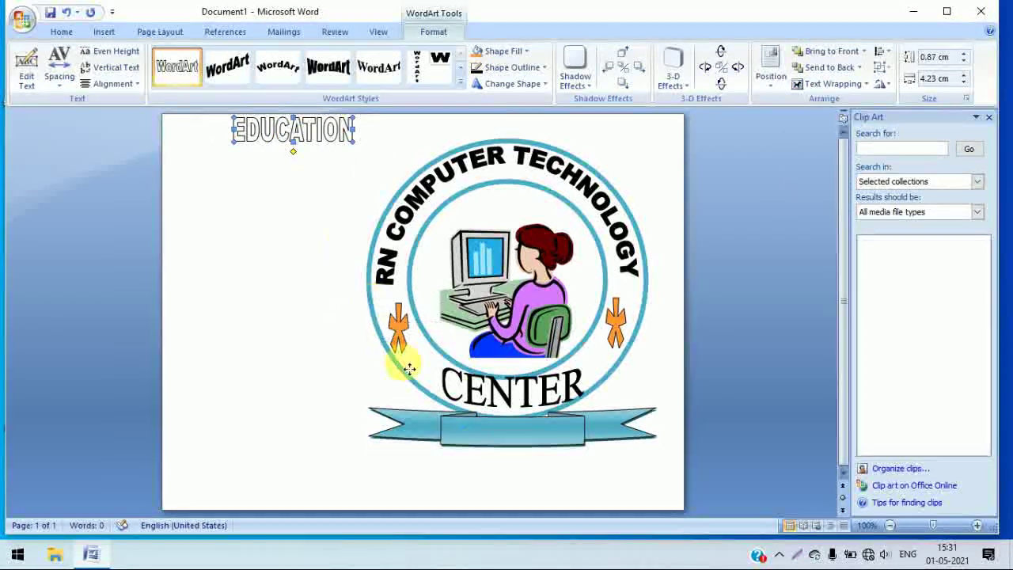
left_click_drag(512, 437, 512, 435)
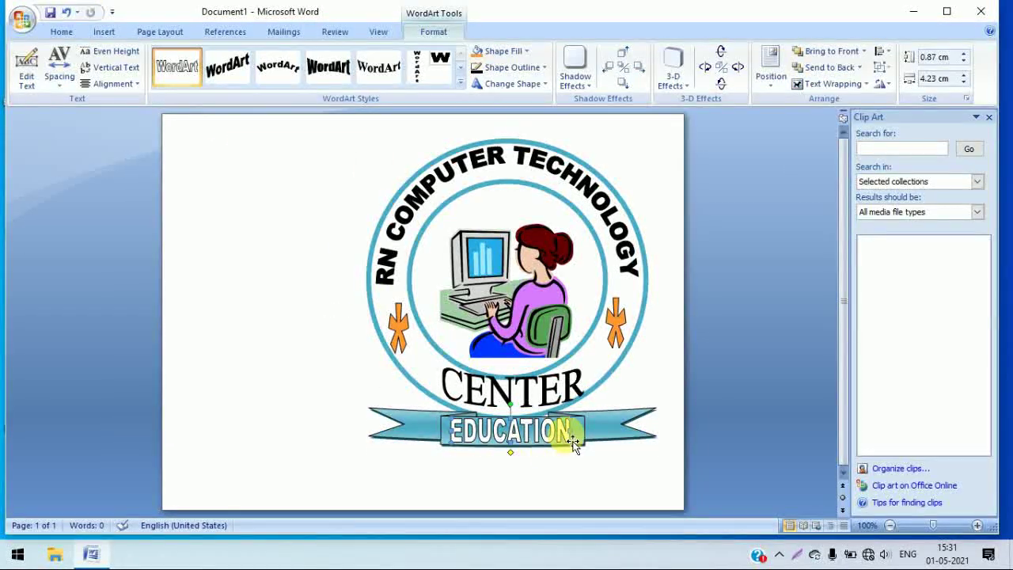
Step: Reduce the "EDUCATION" WordArt's height to about 0.69 cm and nudge it until it is centred on the ribbon
left_click_drag(580, 434, 580, 432)
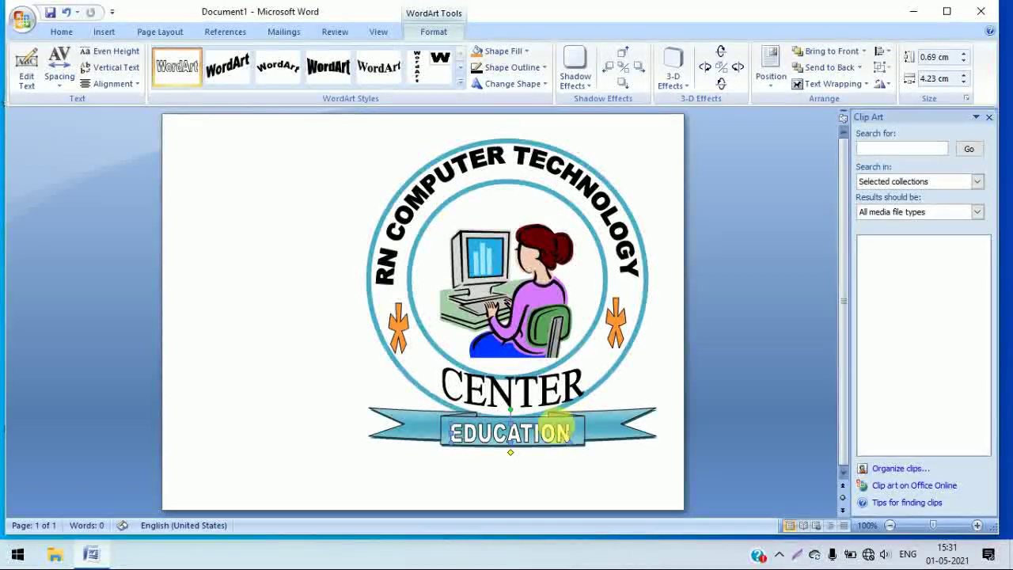
key("ctrl+Right")
key("ctrl+Right")
key("ctrl+Right")
key("ctrl+Right")
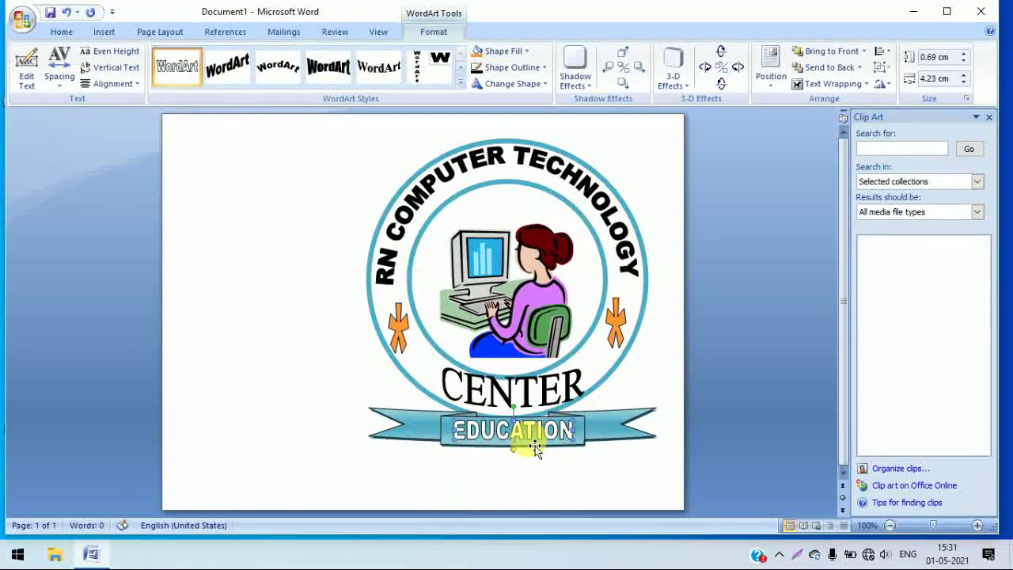
left_click(592, 477)
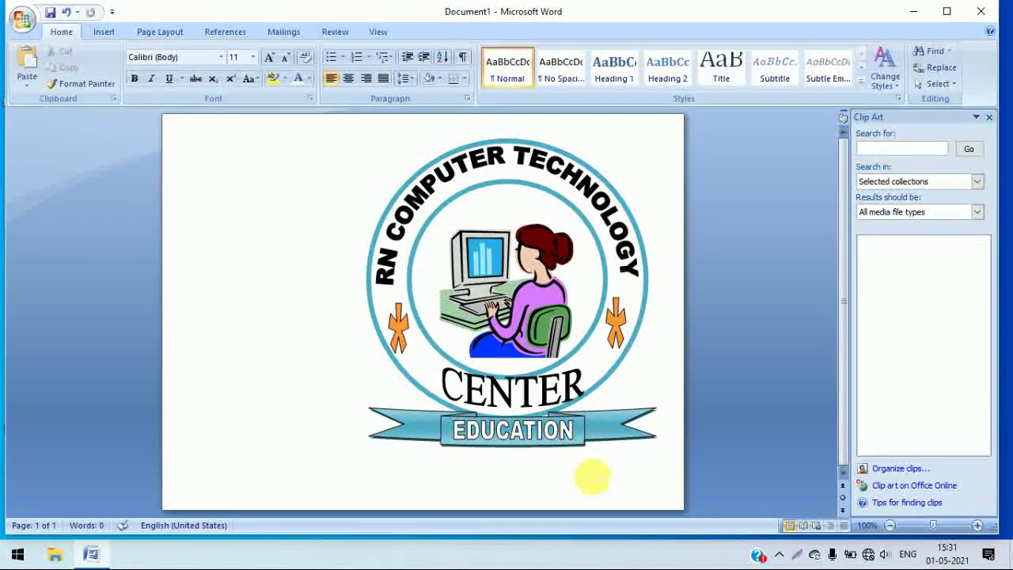
Step: Fill the "EDUCATION" WordArt on the ribbon with black
left_click(552, 441)
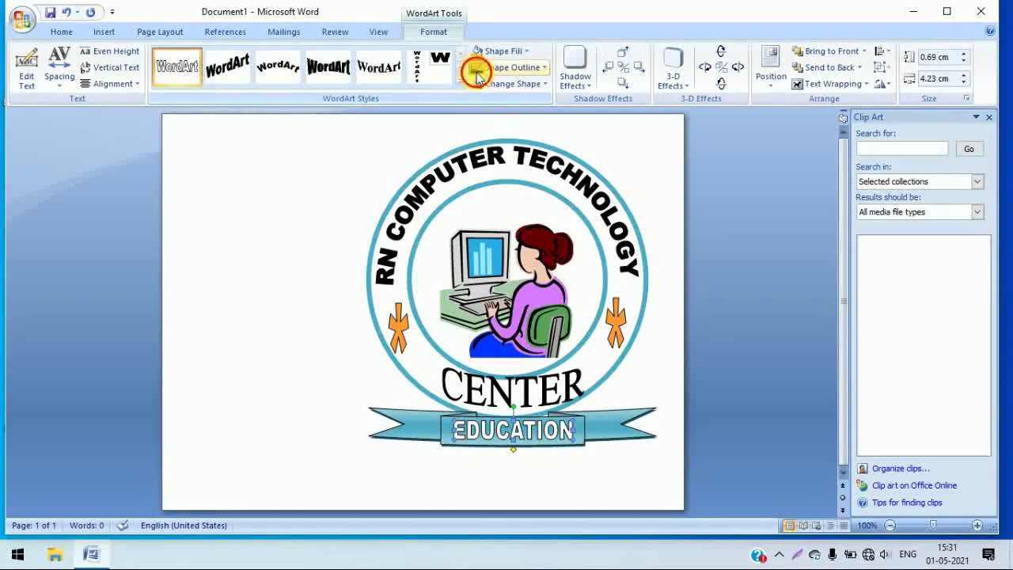
left_click(518, 50)
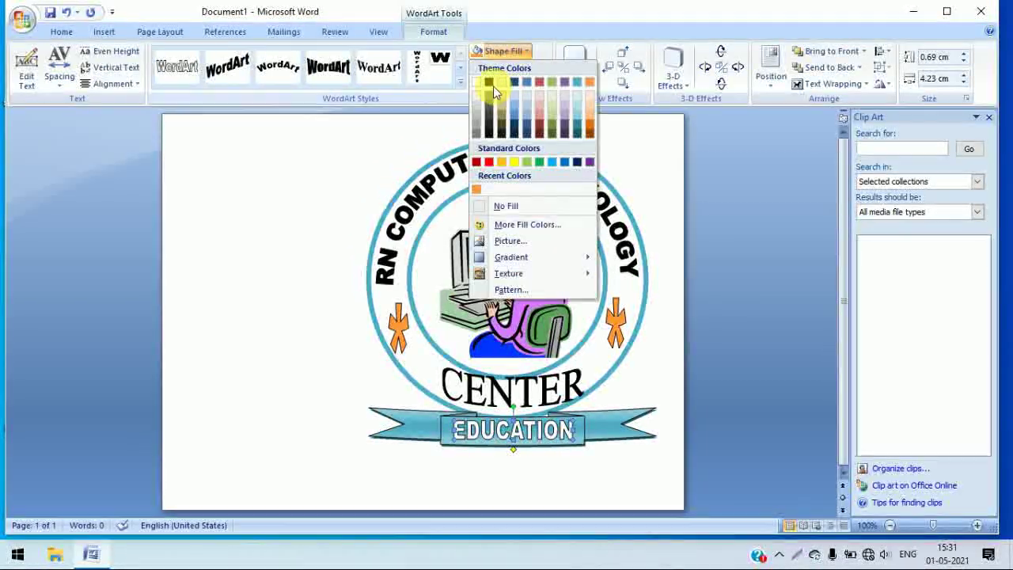
left_click(491, 84)
left_click(657, 495)
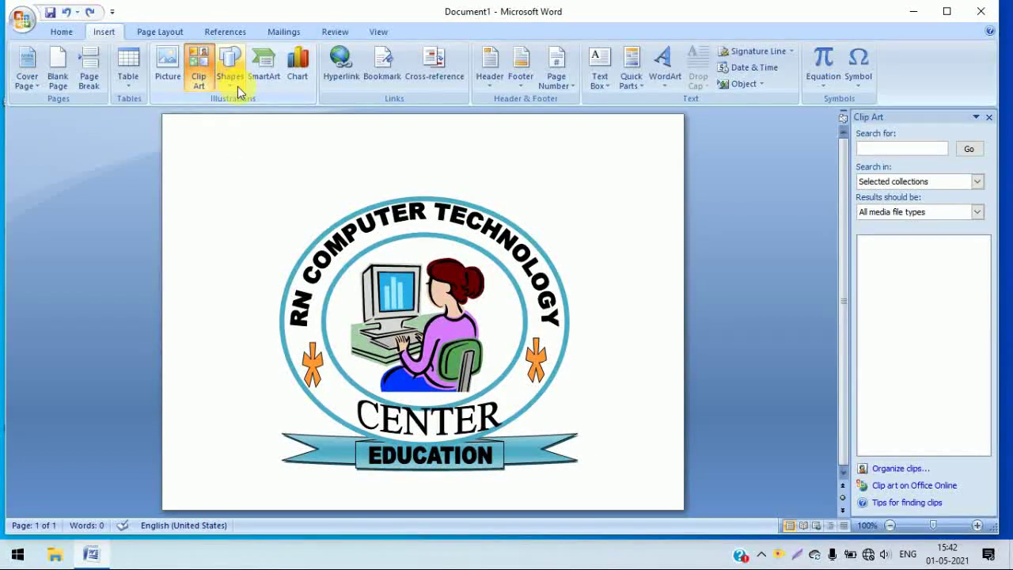
Step: Draw a rectangle about 12.59 cm high and 15.27 cm wide around the logo and set its wrapping to Behind Text
left_click(237, 89)
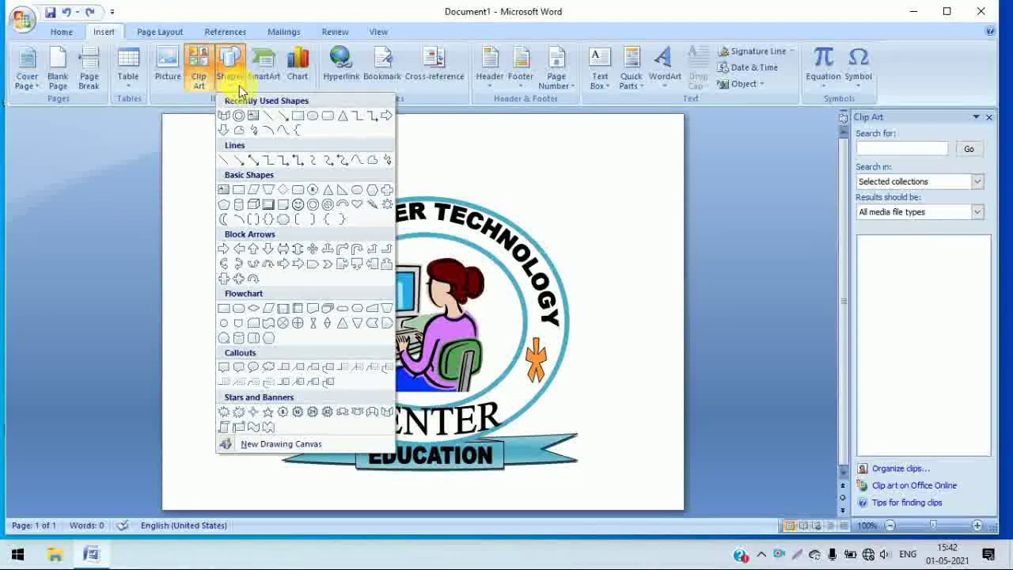
left_click(298, 117)
mouse_move(225, 149)
left_mouse_down()
mouse_move(618, 470)
mouse_move(633, 507)
mouse_move(652, 506)
left_mouse_up()
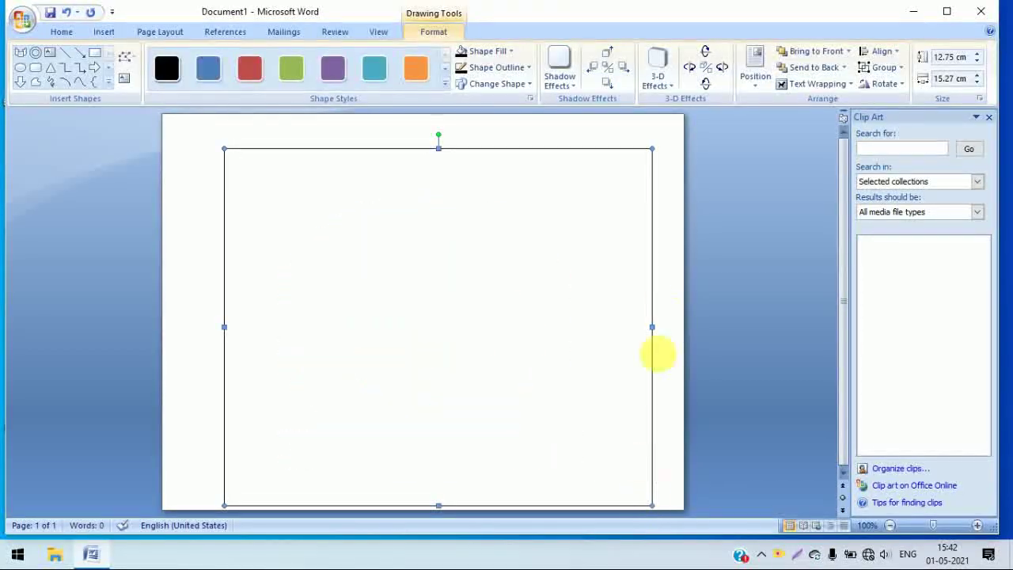
left_click_drag(653, 148, 654, 157)
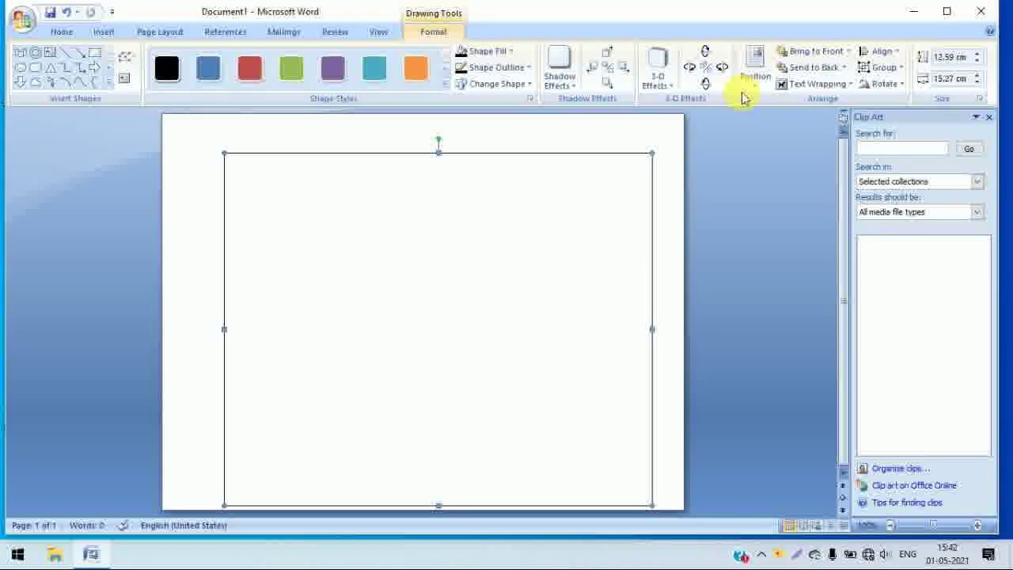
left_click(805, 85)
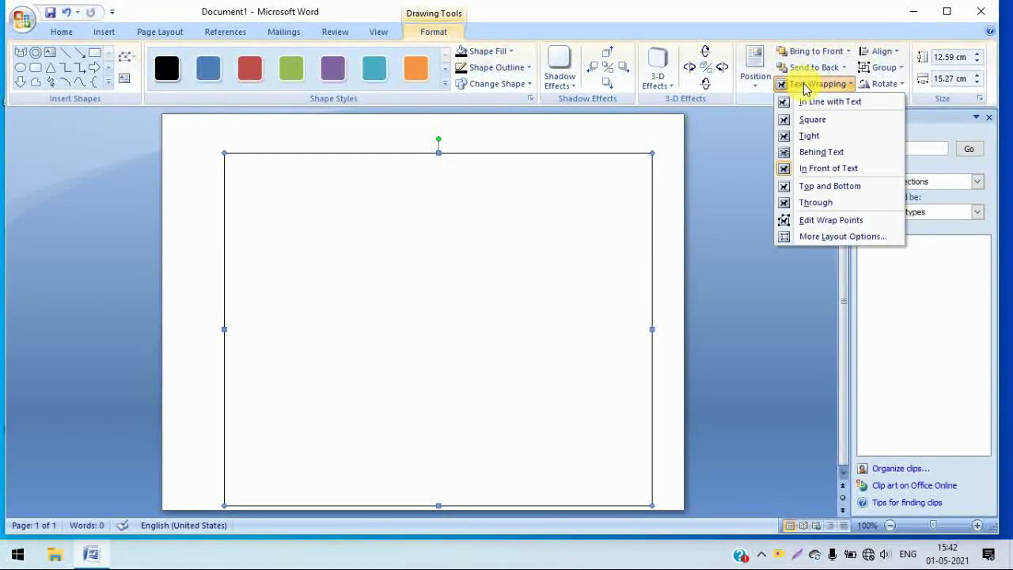
left_click(828, 152)
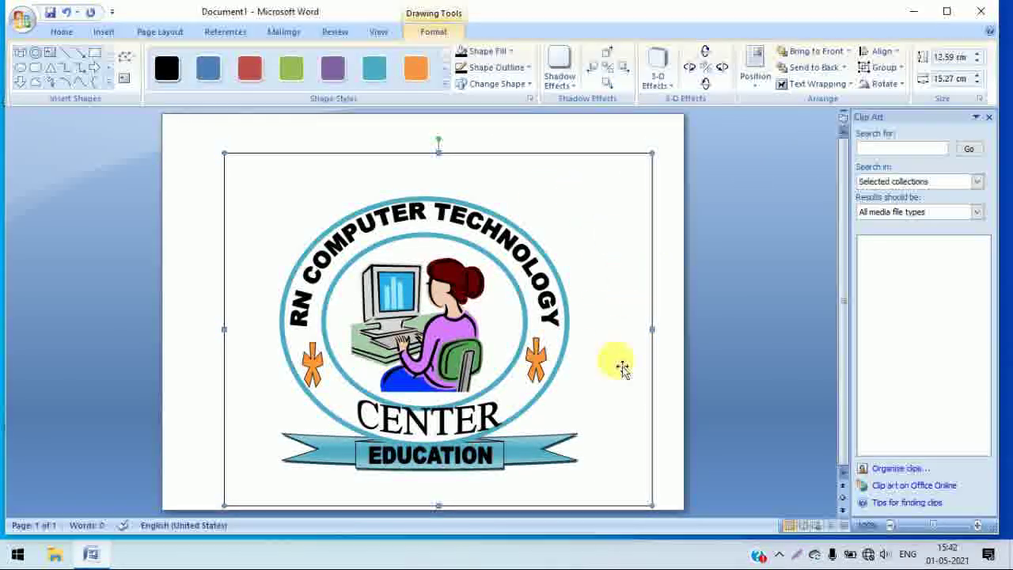
Step: Apply the green diagonal gradient shape style to the background rectangle and give it a black outline
left_click(445, 88)
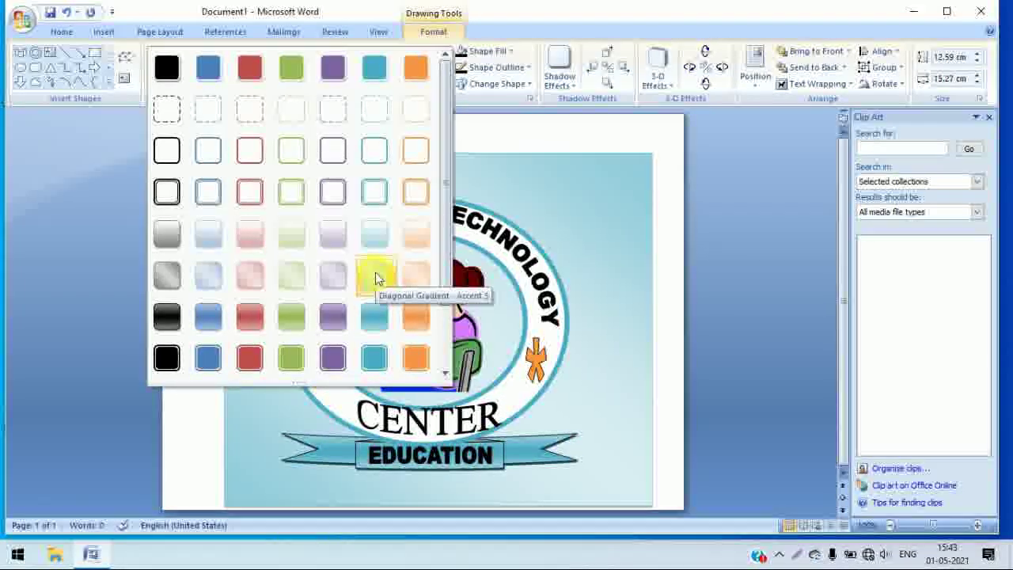
left_click(291, 274)
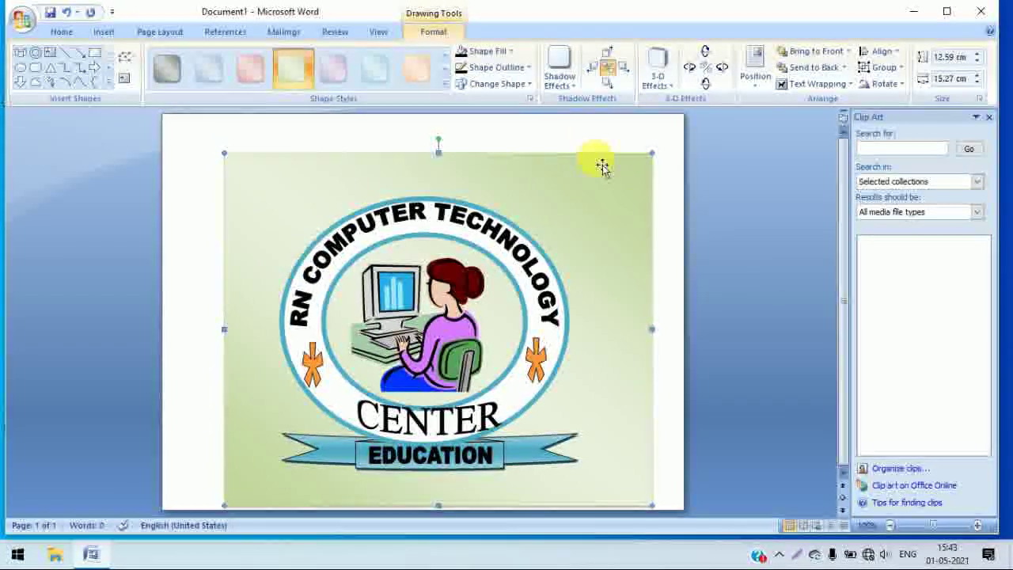
left_click(514, 69)
left_click(475, 98)
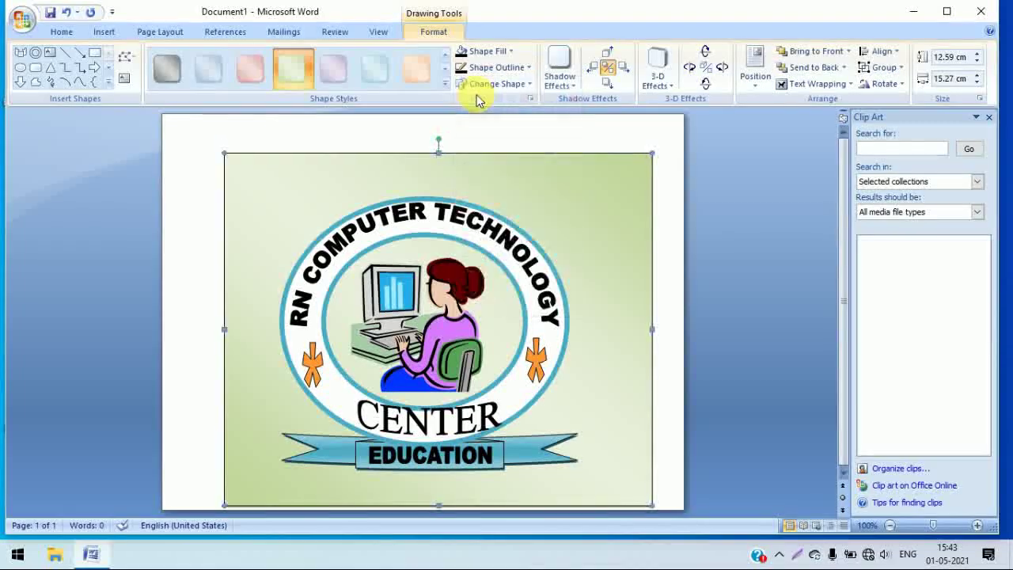
left_click(677, 281)
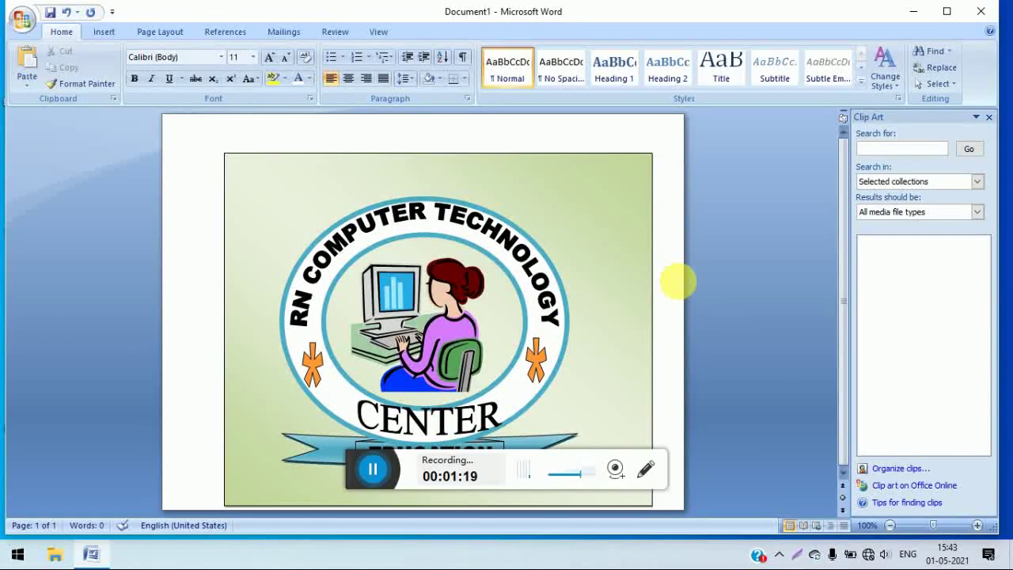
left_click(379, 469)
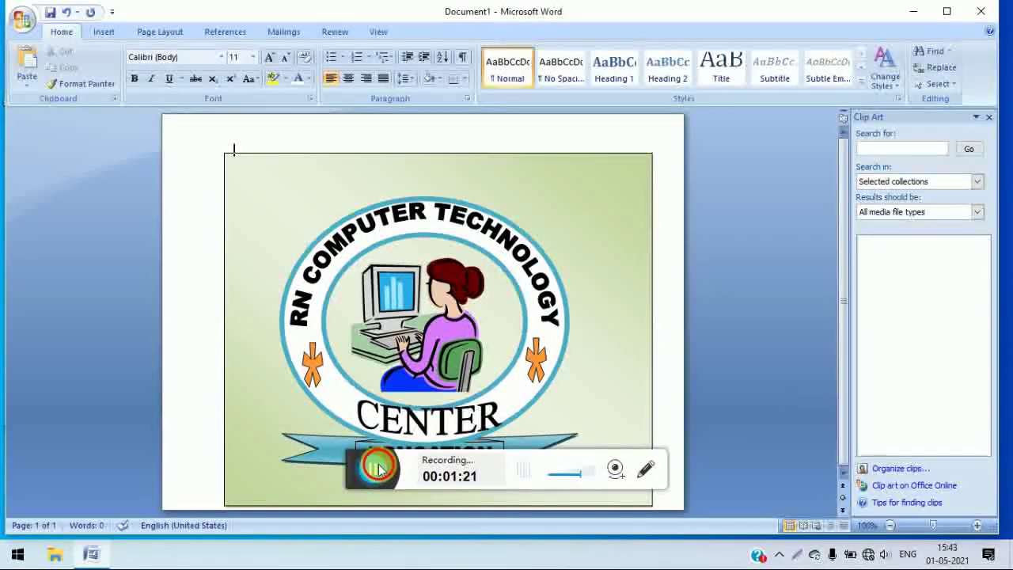